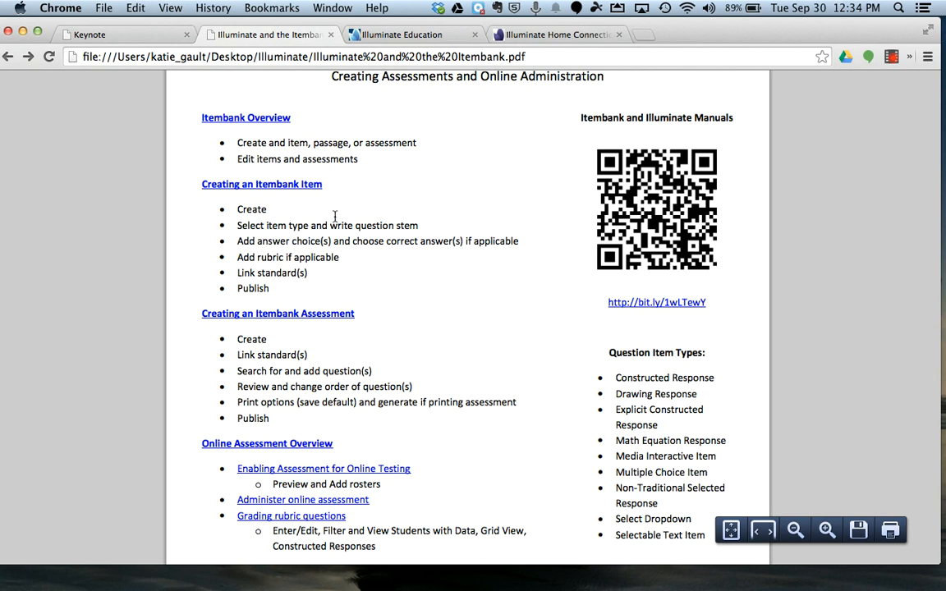
Step: Sign in to the Sanger Unified School District Illuminate site with the account username and password, and dismiss the password-saving offer
click(383, 38)
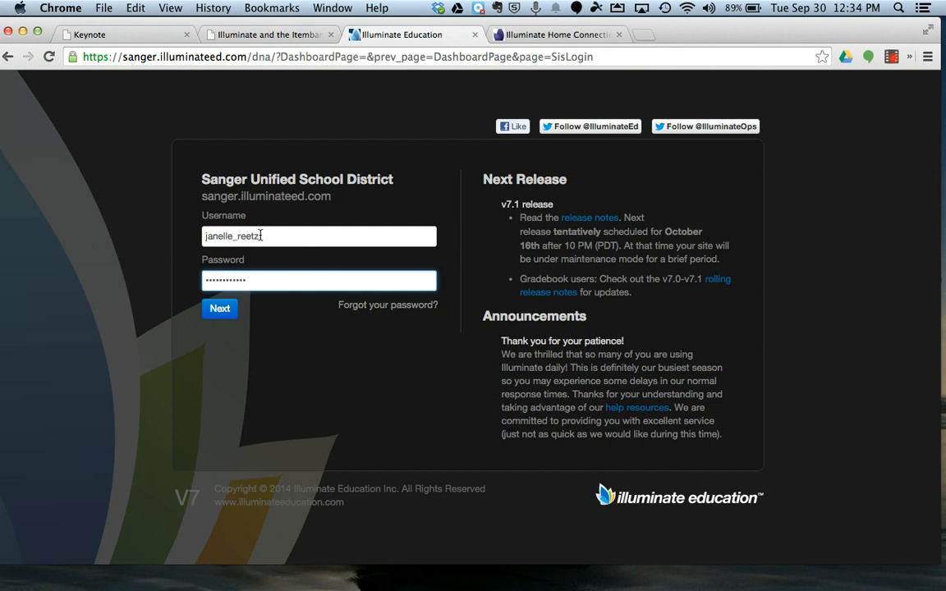
click(230, 306)
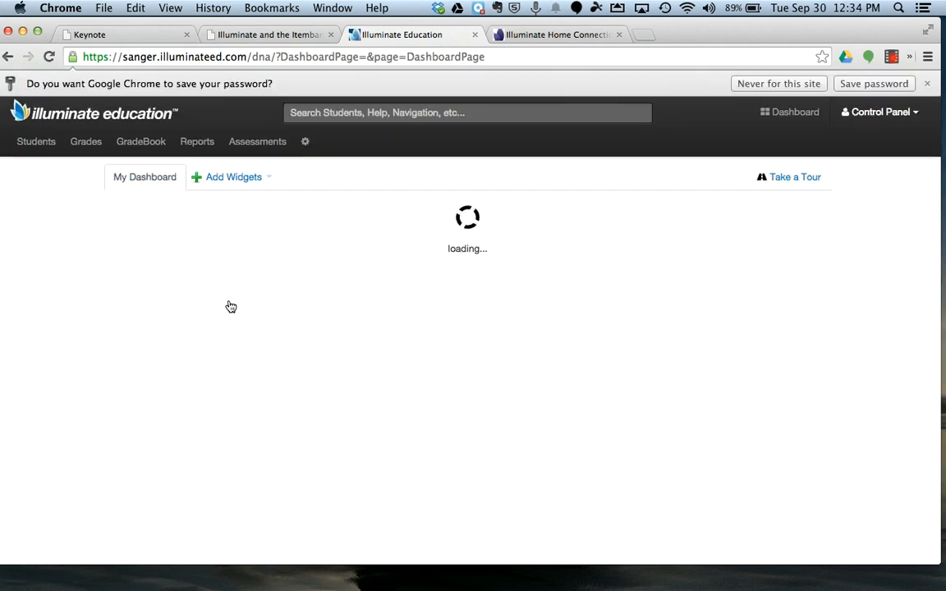
click(927, 84)
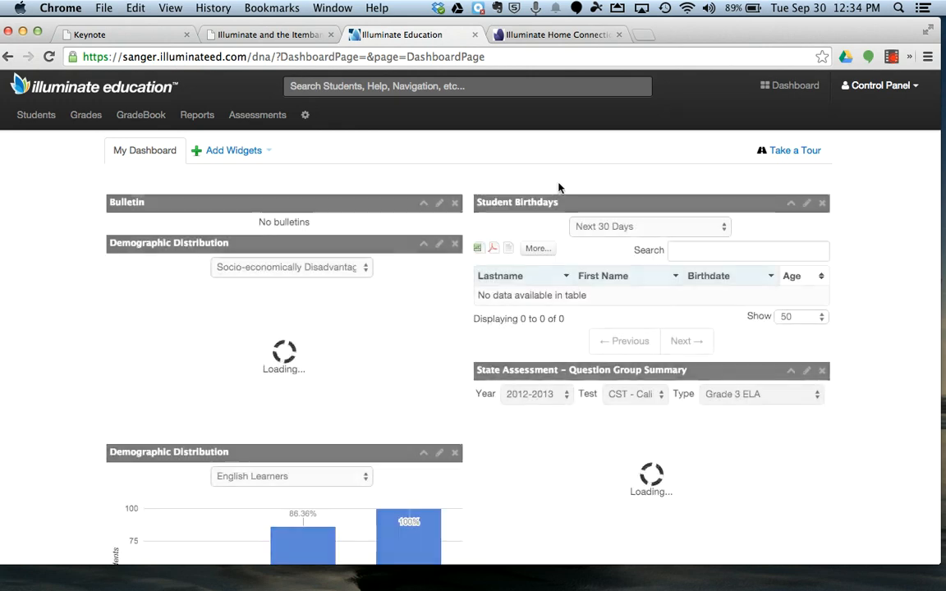
click(408, 385)
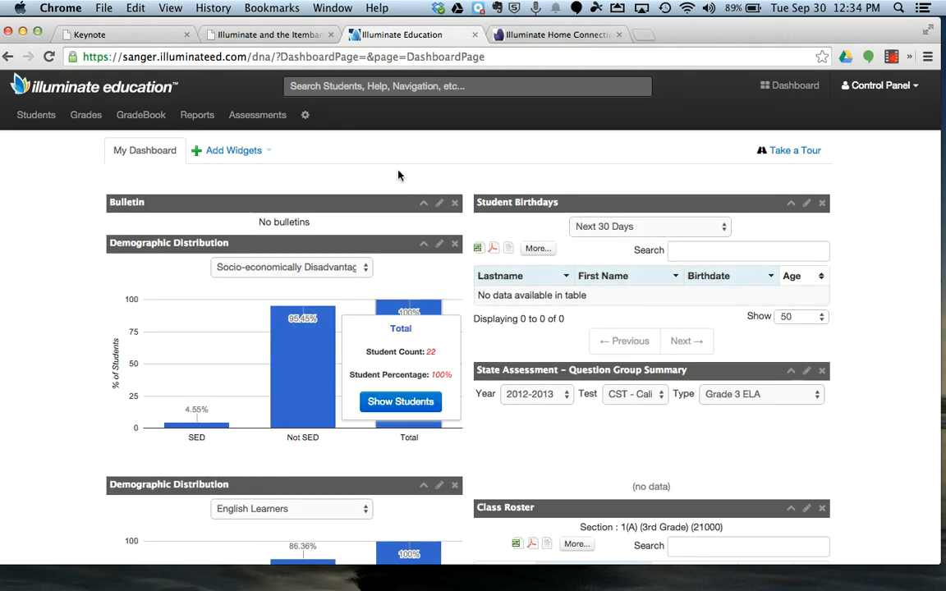
click(244, 149)
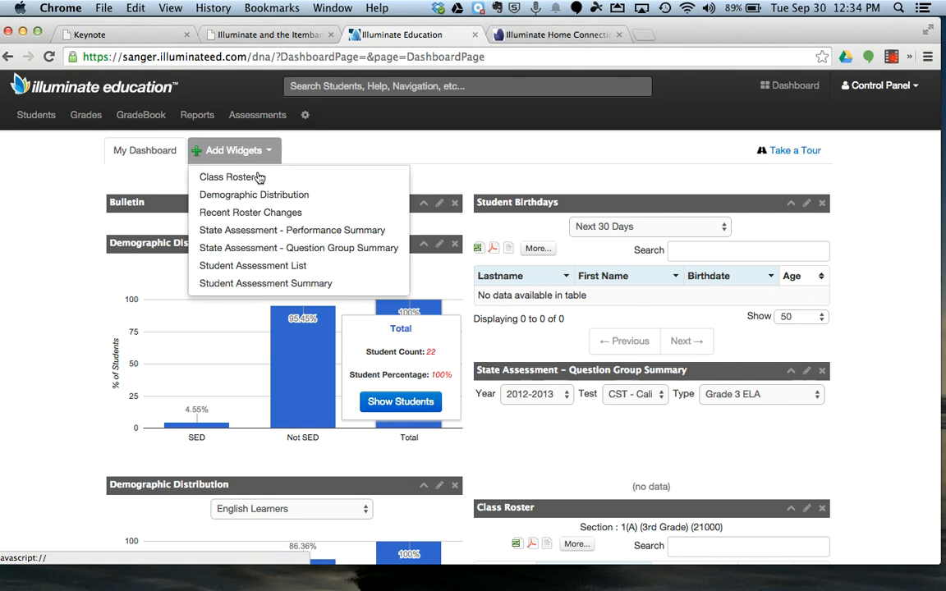
click(326, 148)
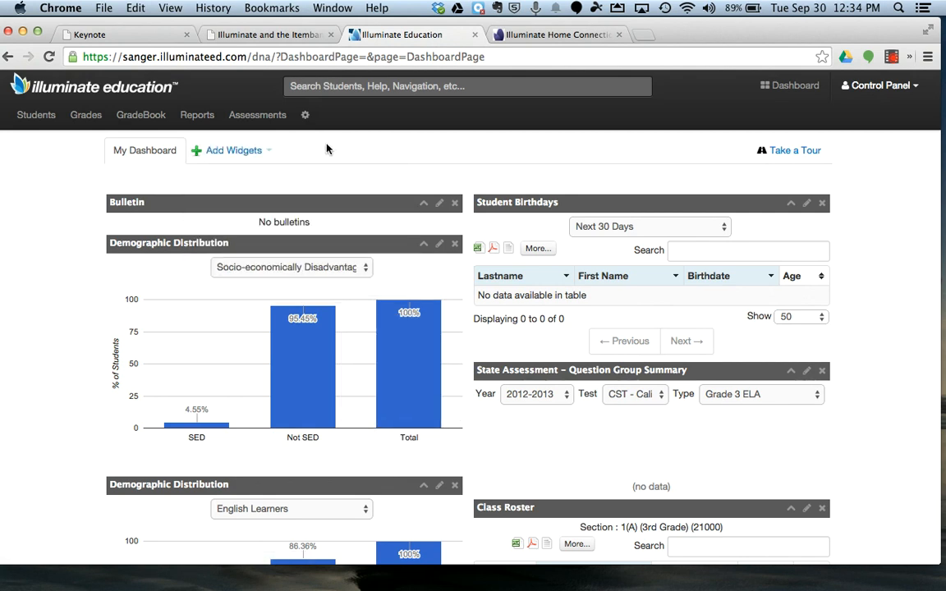
Step: Go to the Itembank and start a new assessment
click(269, 120)
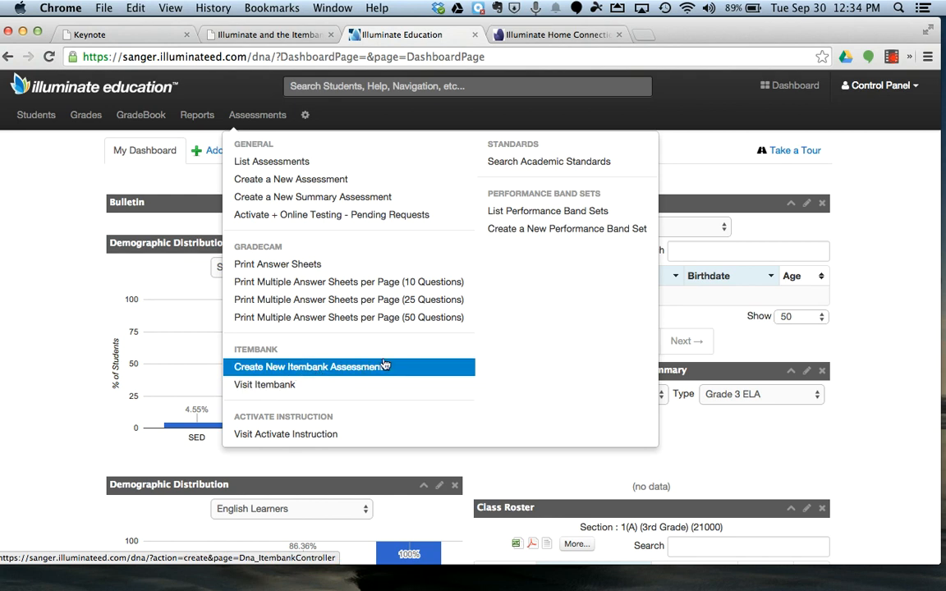
click(295, 391)
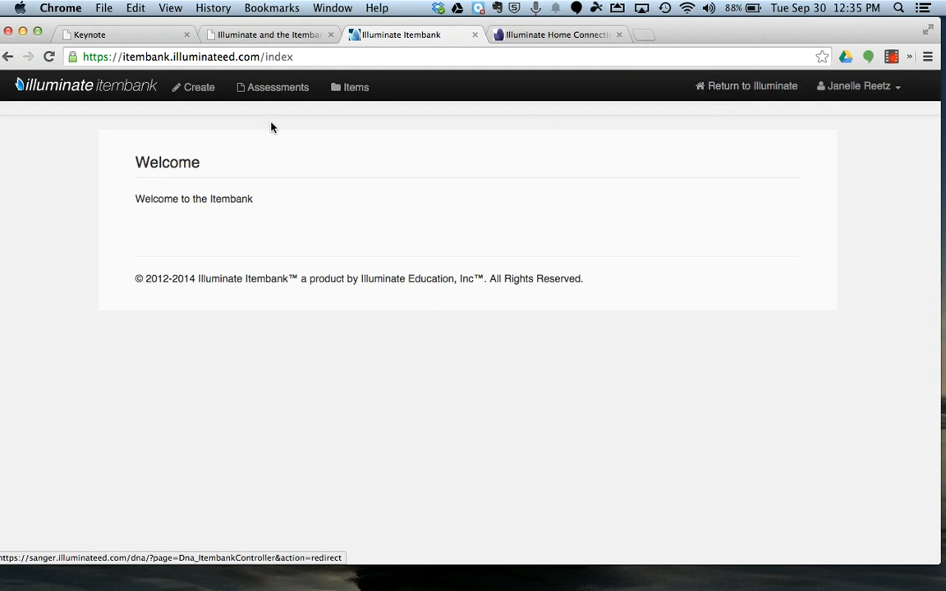
click(197, 89)
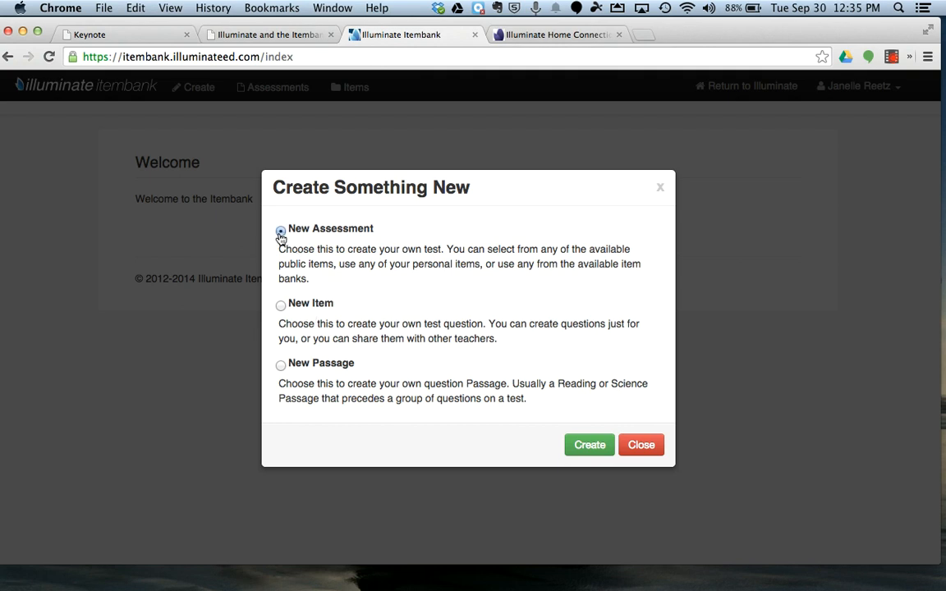
click(605, 454)
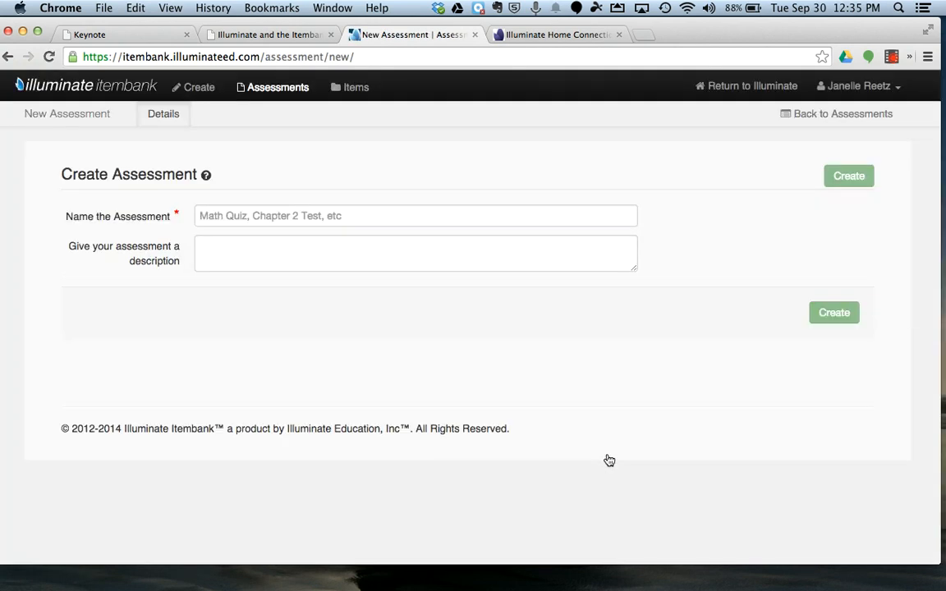
Step: Name the assessment "Parts of Speech SAMPLE", leave its description blank, and create it
click(284, 214)
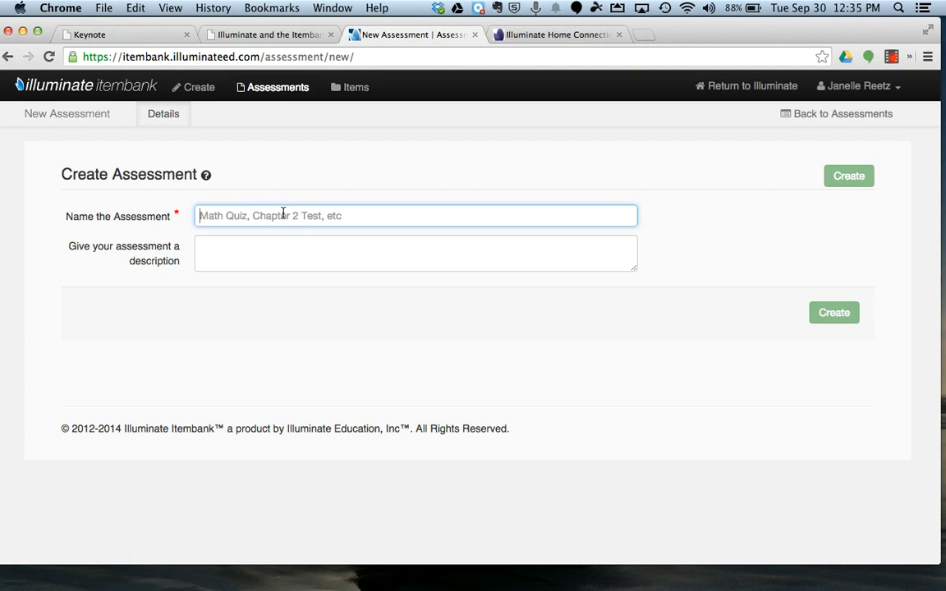
text(Prats o)
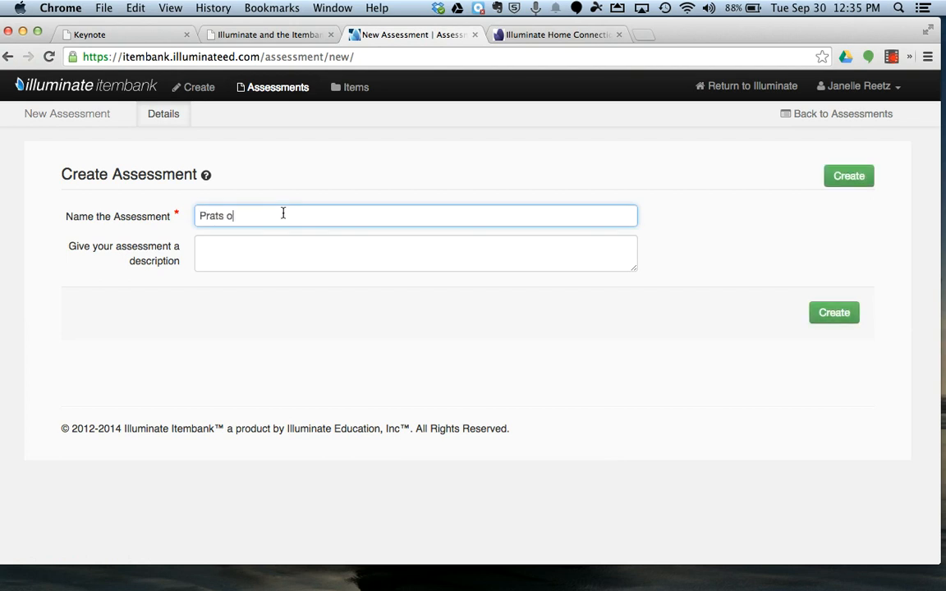
key(super+a)
text(Parts of Speech SAMPLE)
click(245, 253)
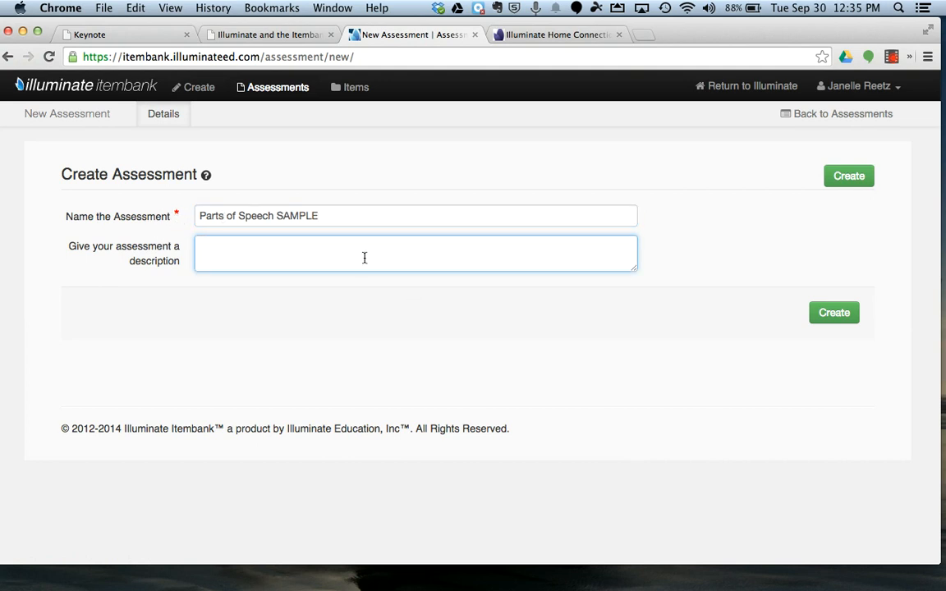
click(811, 309)
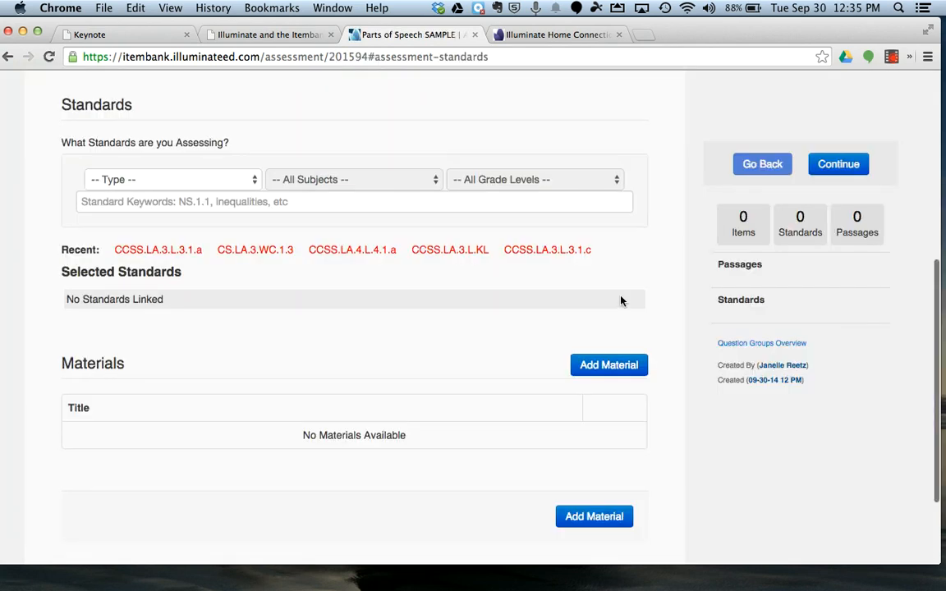
Step: Filter the assessment's standards to Common Core State Standards, College- and Career-Readiness Standards and K-12 English Language Arts (2010), Grade 3 English Language Arts & Literacy
scroll(616, 298, up, 5)
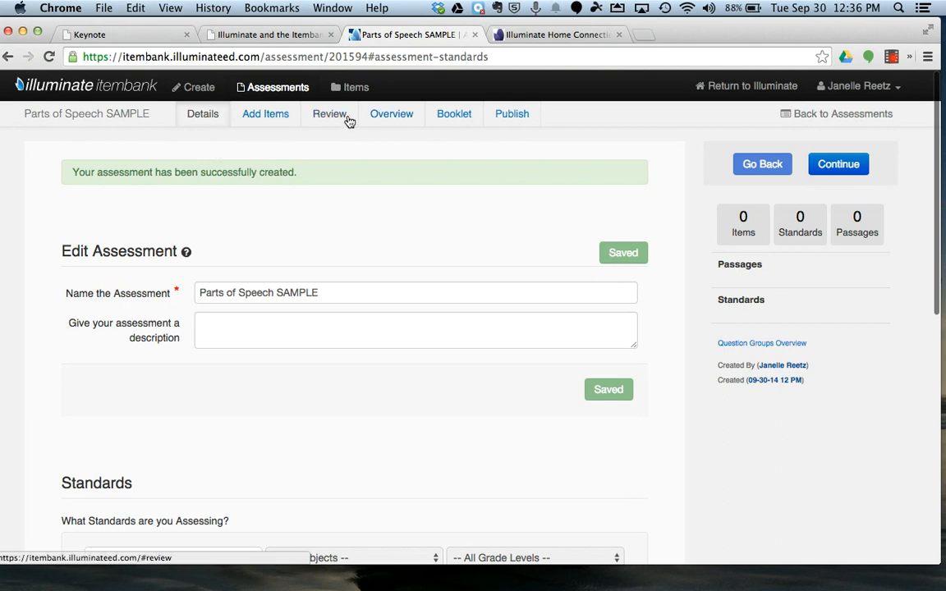
scroll(326, 201, down, 3)
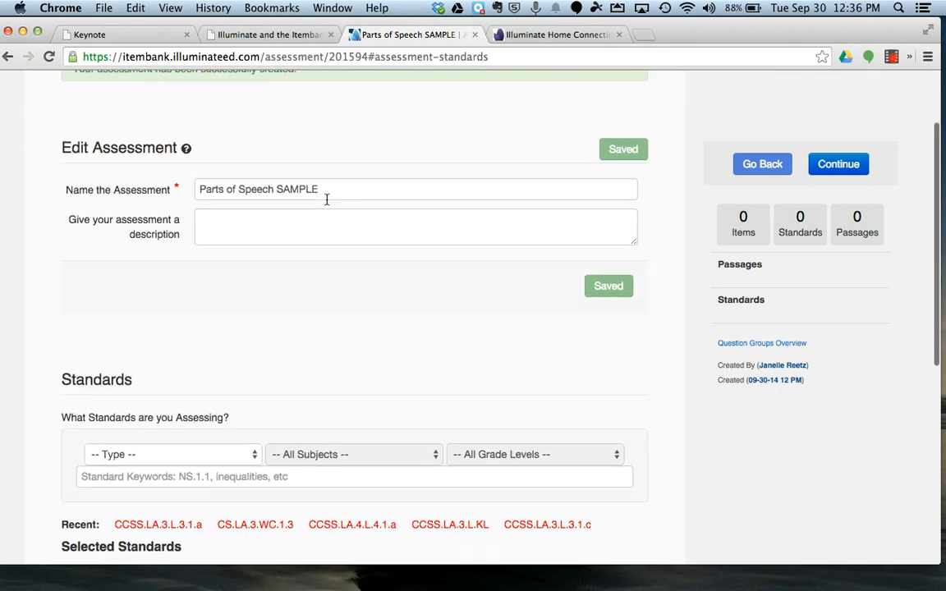
scroll(325, 201, down, 5)
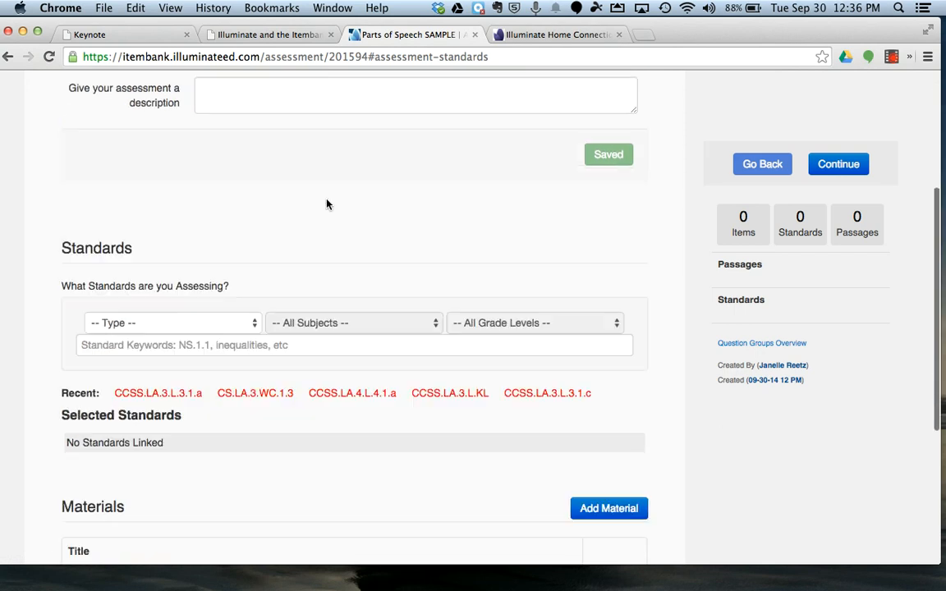
scroll(326, 205, down, 1)
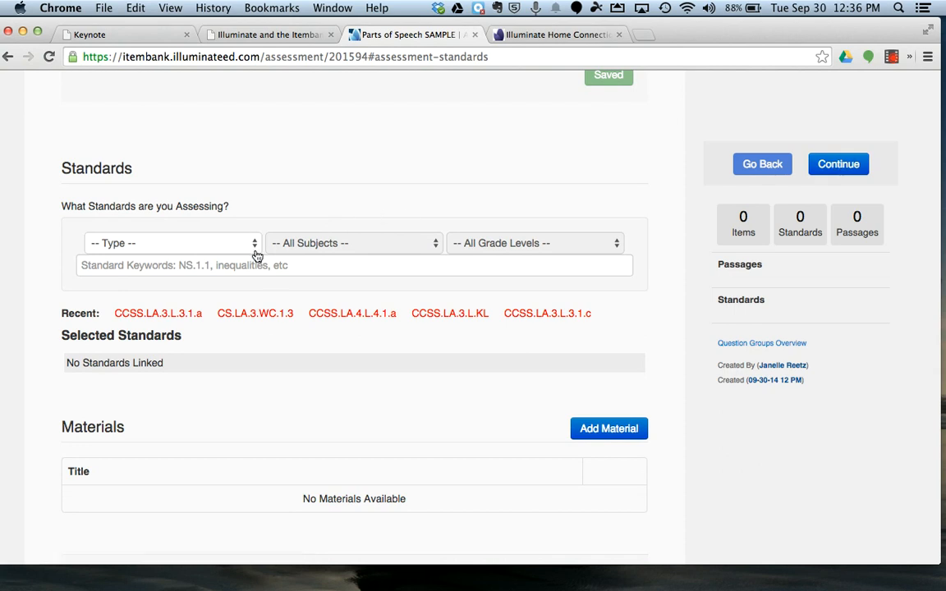
scroll(254, 252, down, 1)
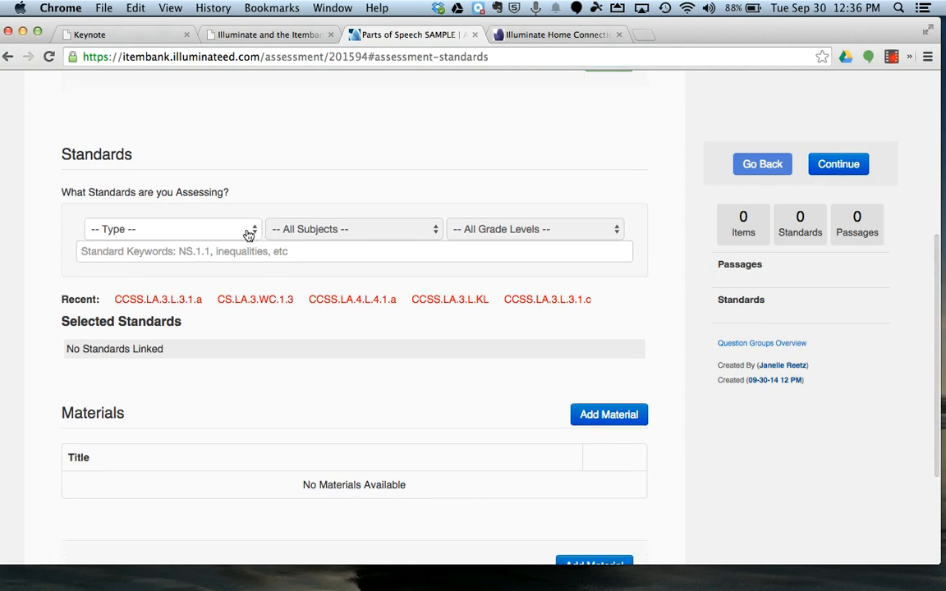
click(250, 233)
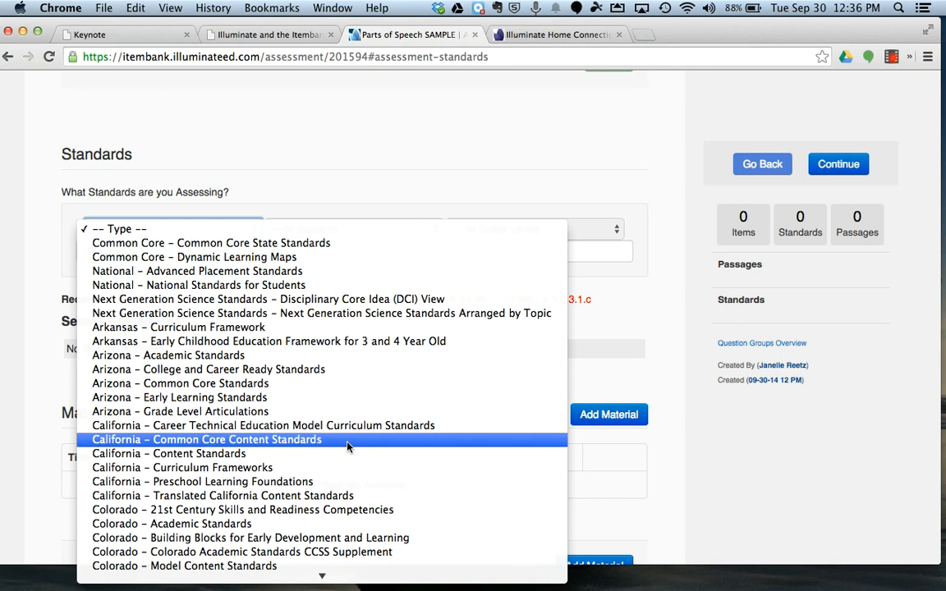
click(330, 243)
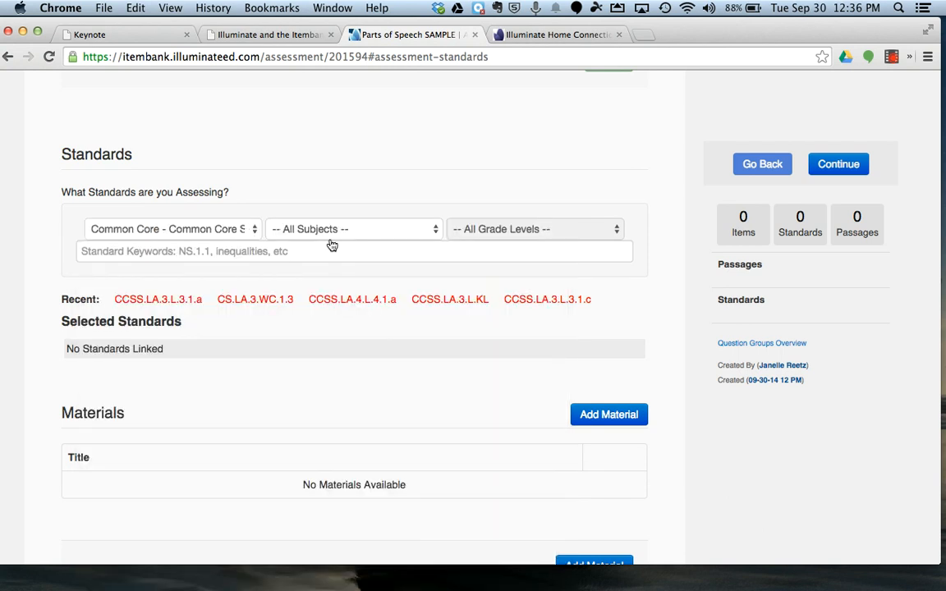
click(329, 235)
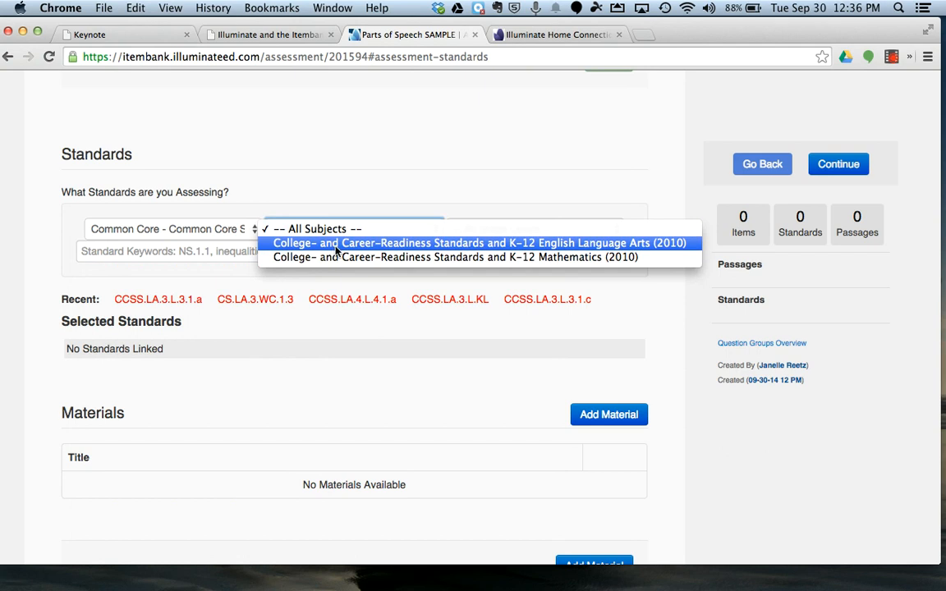
click(336, 247)
click(476, 230)
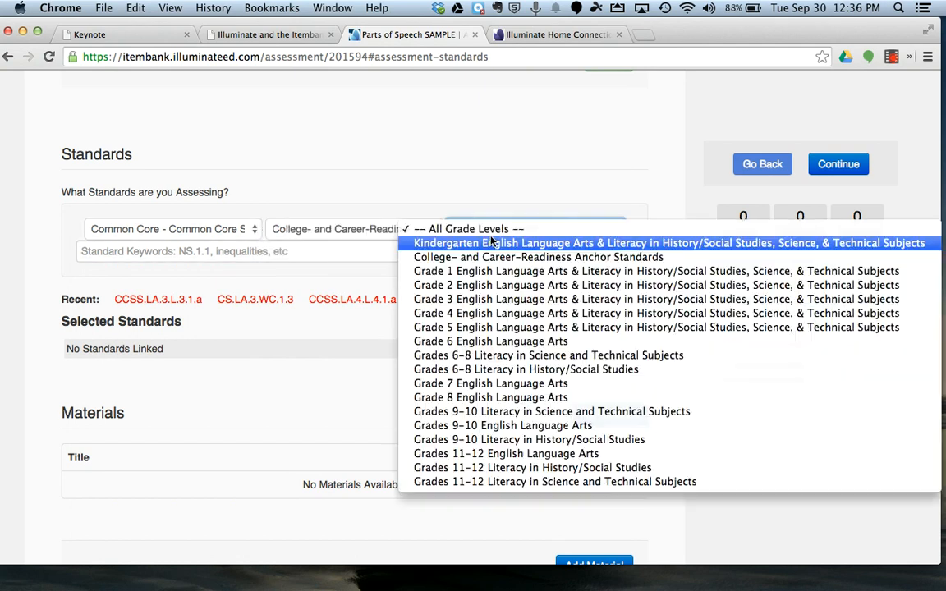
click(499, 300)
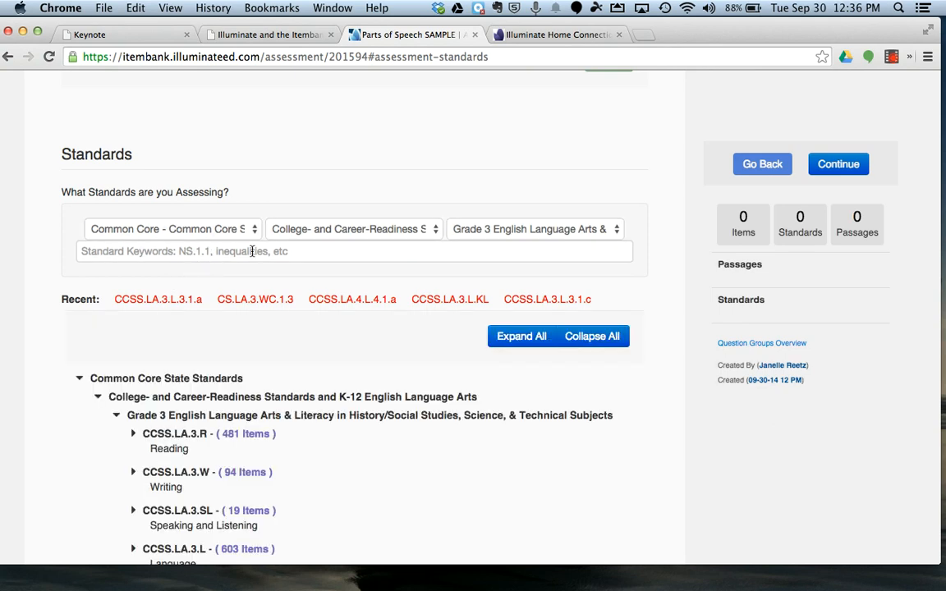
scroll(252, 252, down, 3)
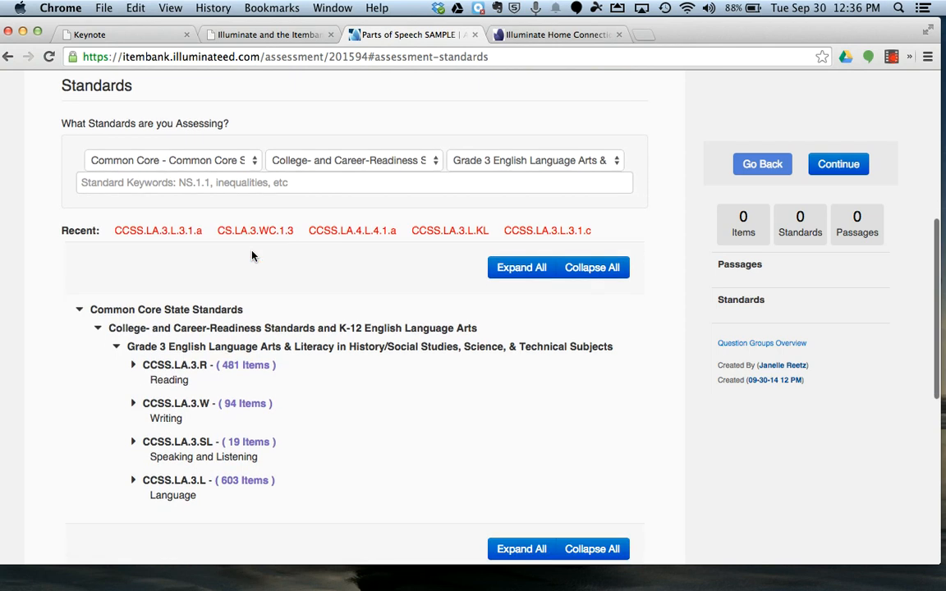
scroll(244, 231, down, 4)
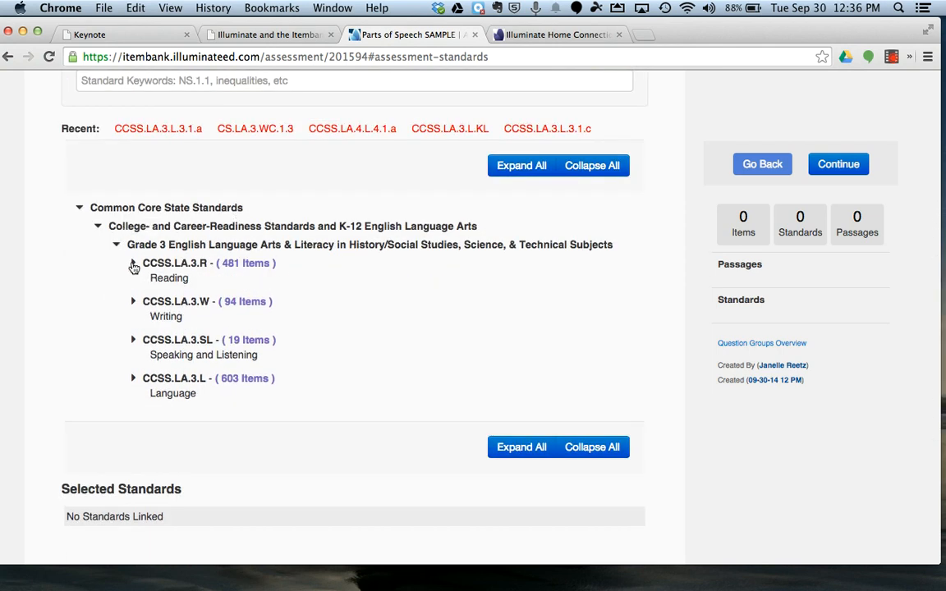
click(133, 266)
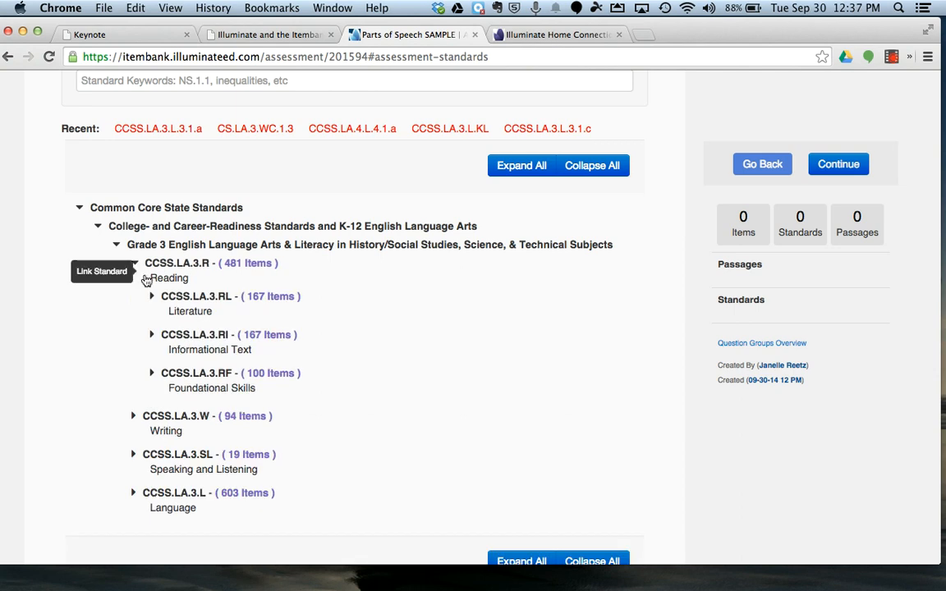
scroll(152, 297, down, 2)
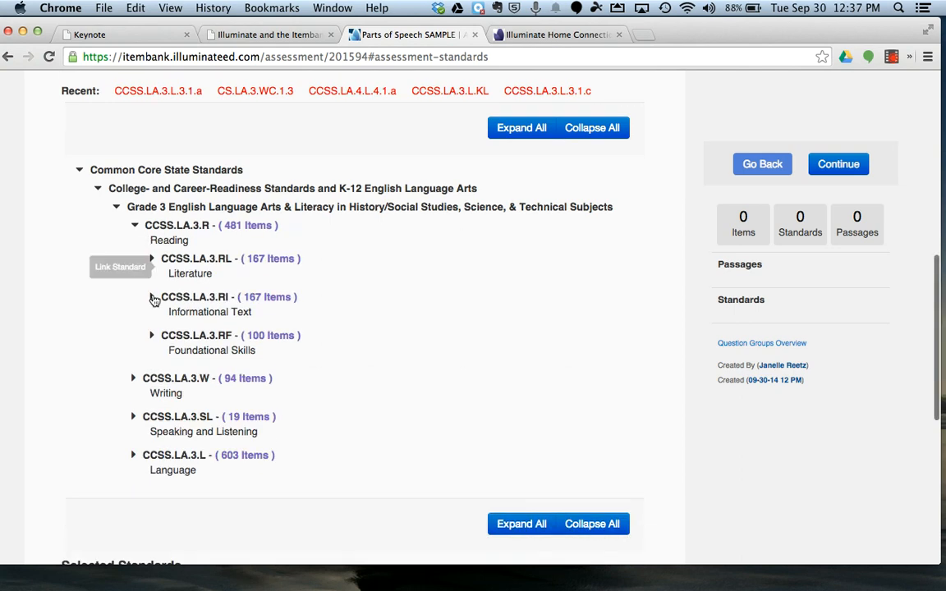
click(134, 212)
Step: Expand the Grade 3 Language standards through Conventions of Standard English and CCSS.LA.3.L.CCR.1 down to the sub-standards of CCSS.LA.3.L.3.1
scroll(133, 304, down, 1)
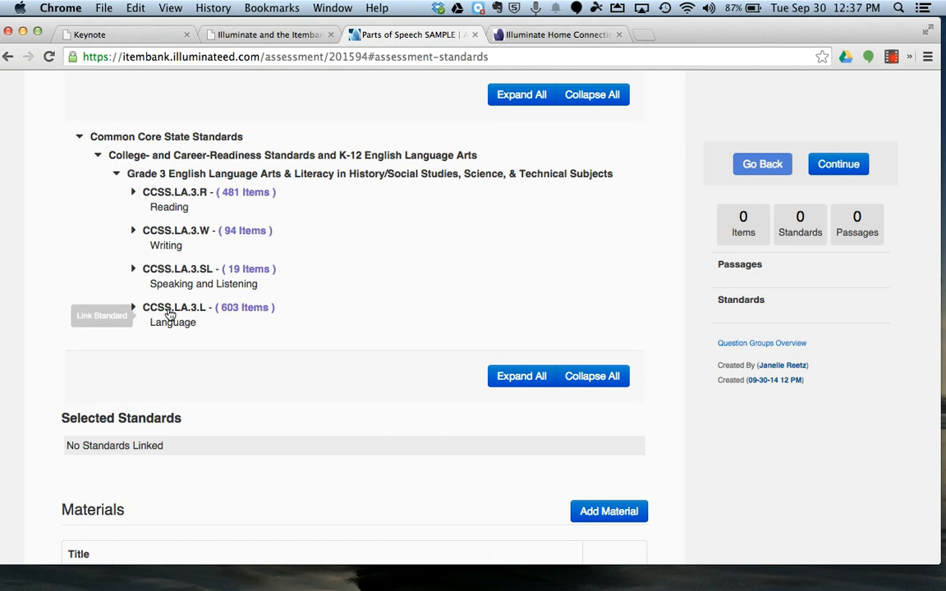
click(134, 308)
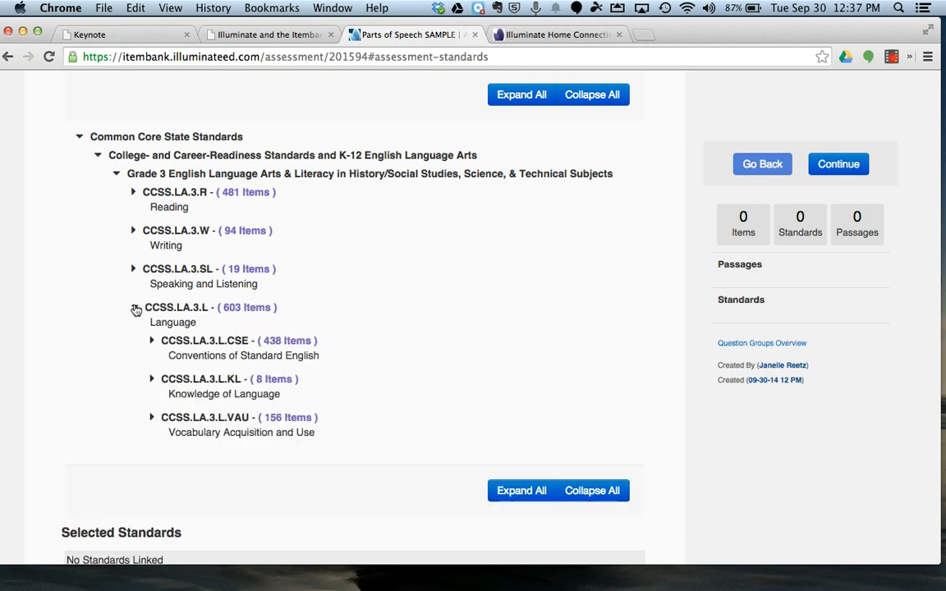
scroll(182, 339, down, 2)
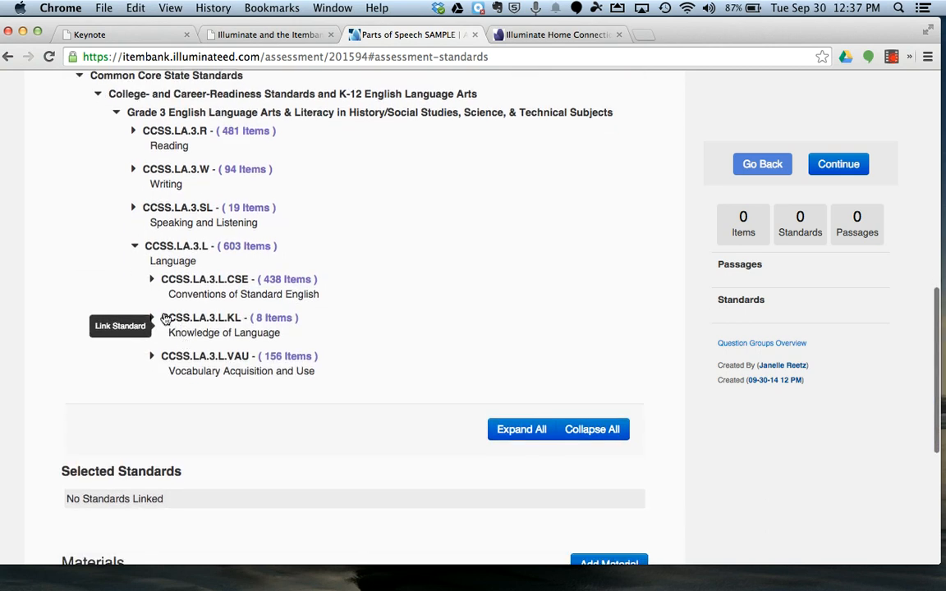
click(152, 280)
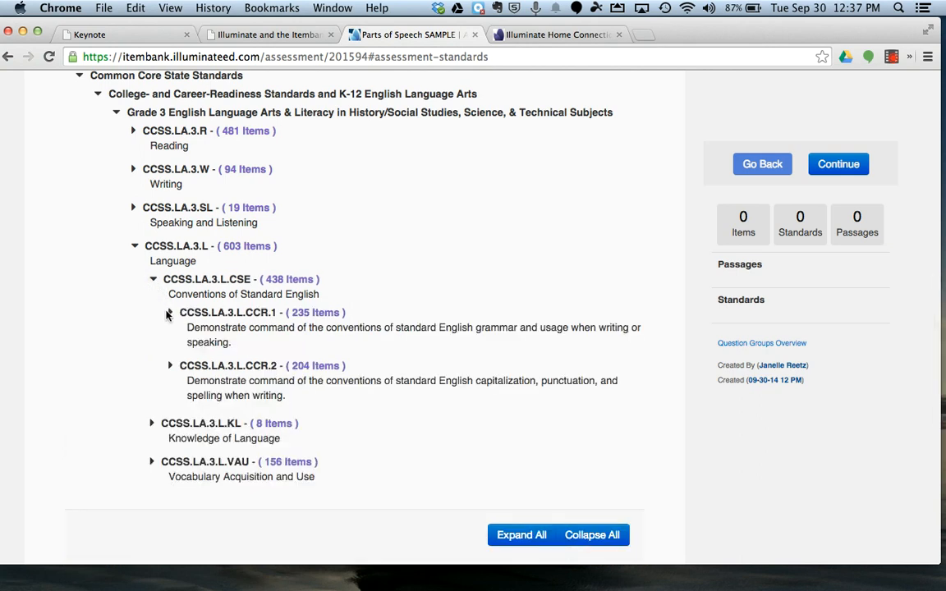
click(170, 313)
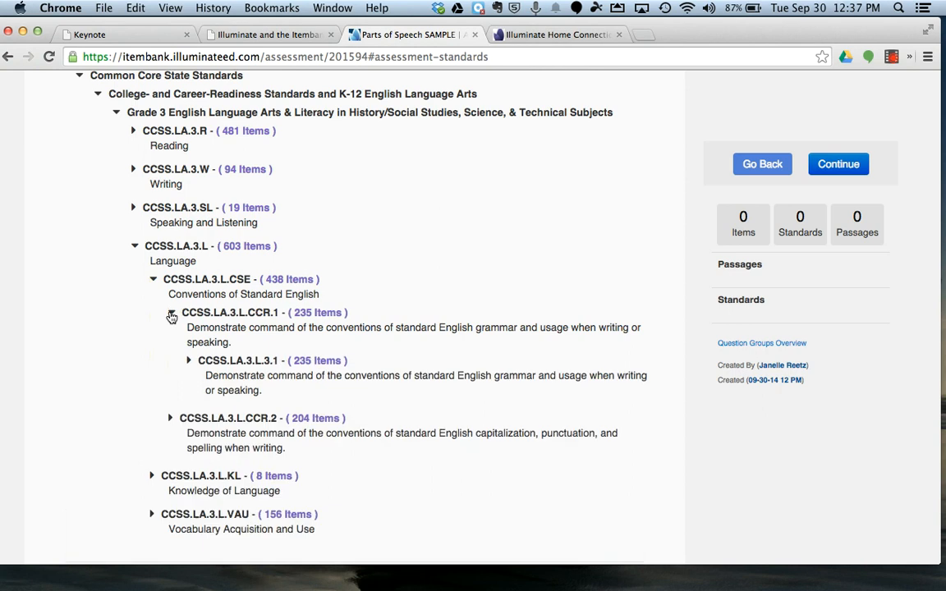
click(190, 360)
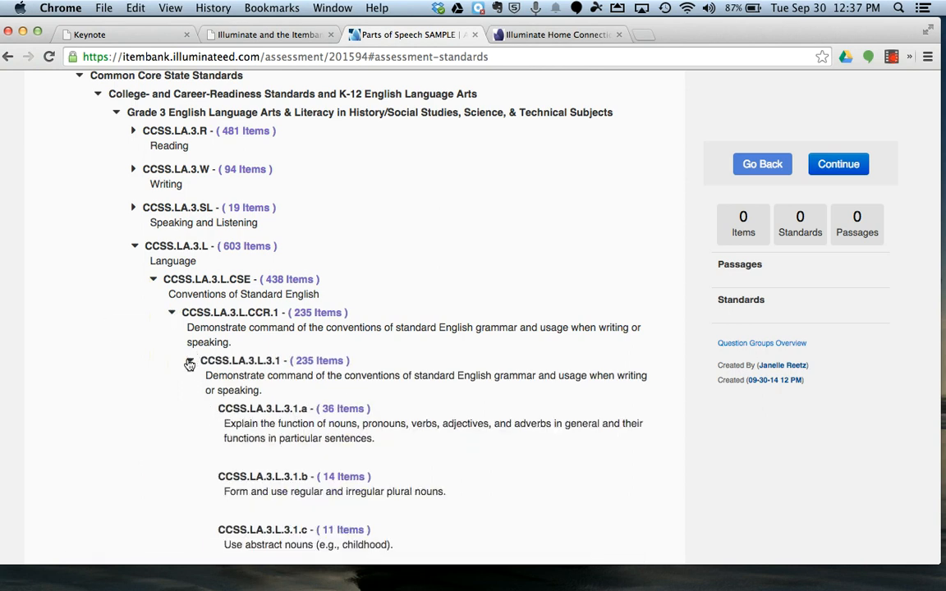
scroll(243, 418, down, 3)
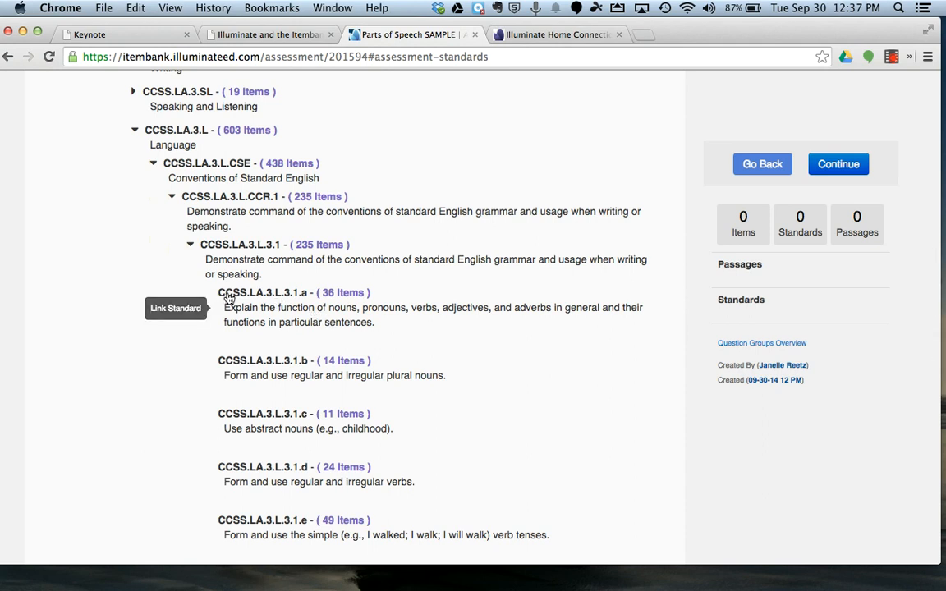
Step: Link standards CCSS.LA.3.L.3.1.a, CCSS.LA.3.L.3.1.b, CCSS.LA.3.L.3.1.c and CCSS.LA.3.L.3.1.d to the assessment and continue to the item search
click(228, 296)
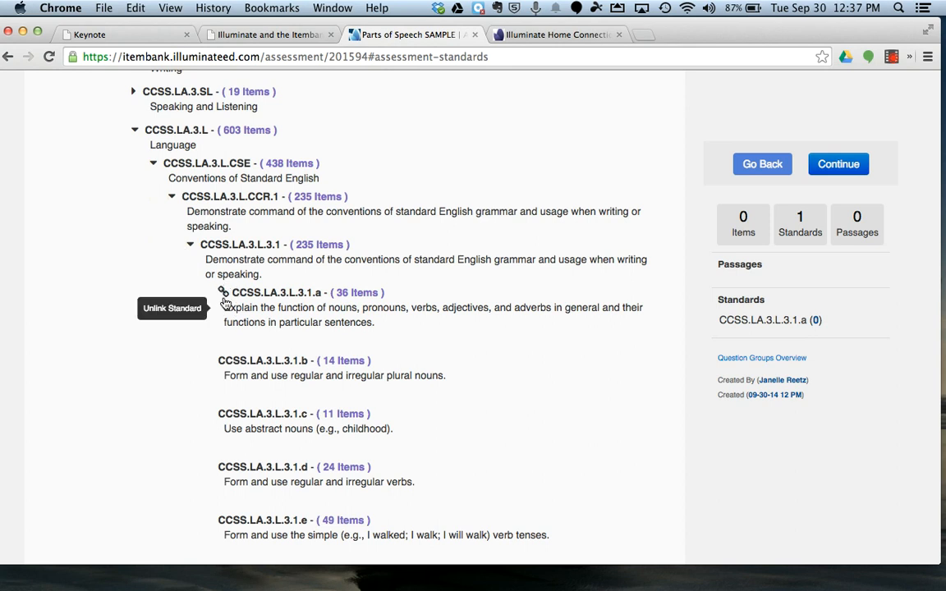
scroll(230, 316, down, 2)
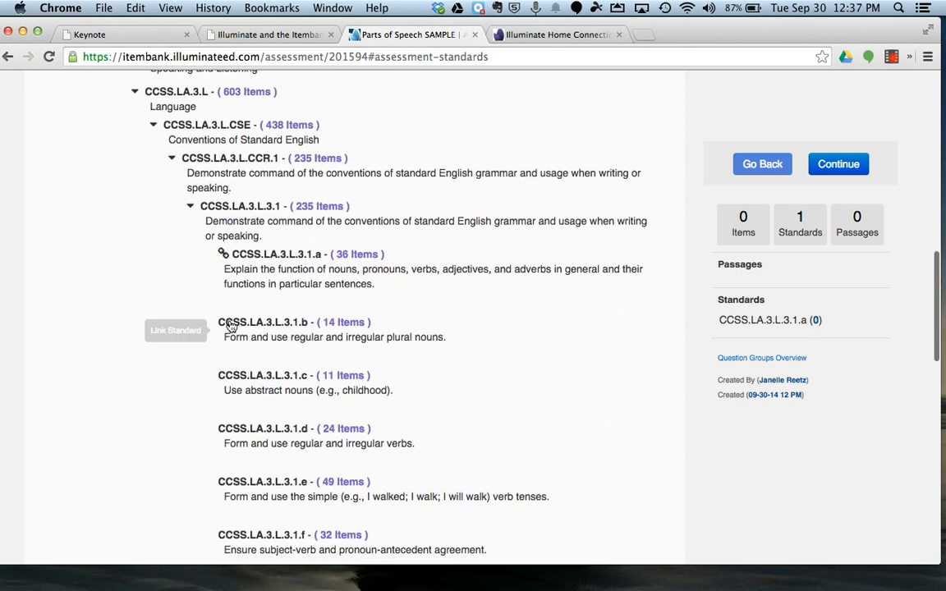
scroll(234, 262, down, 1)
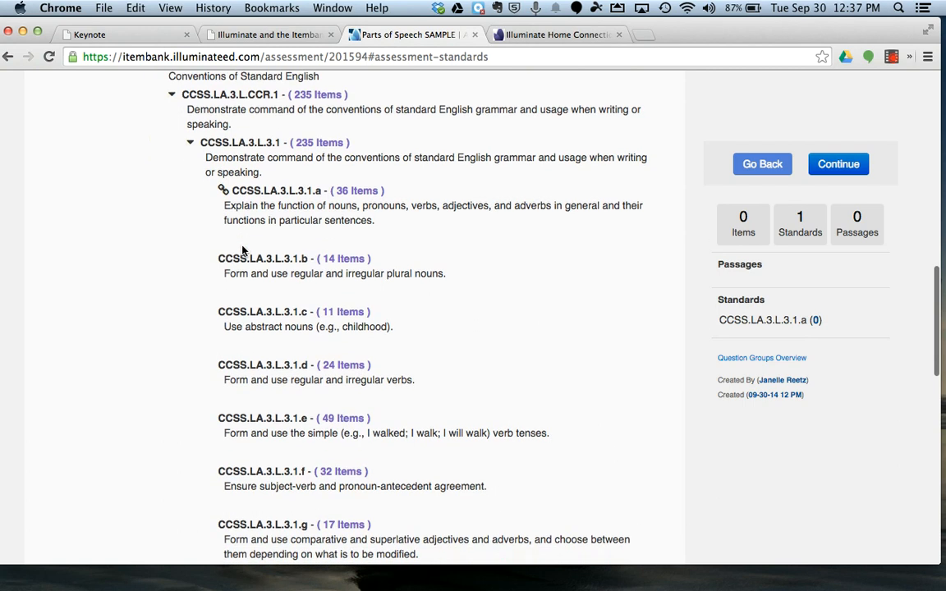
click(224, 313)
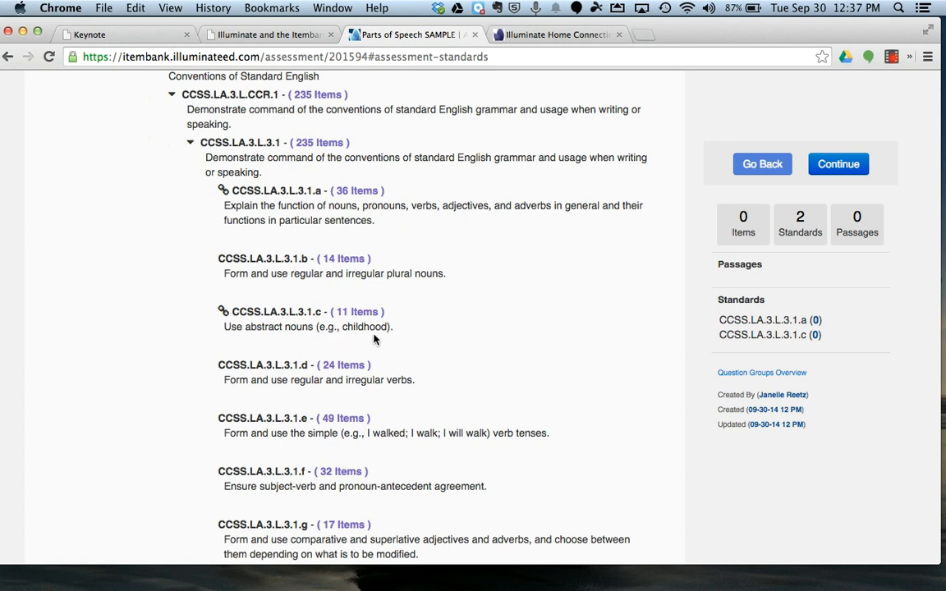
click(222, 367)
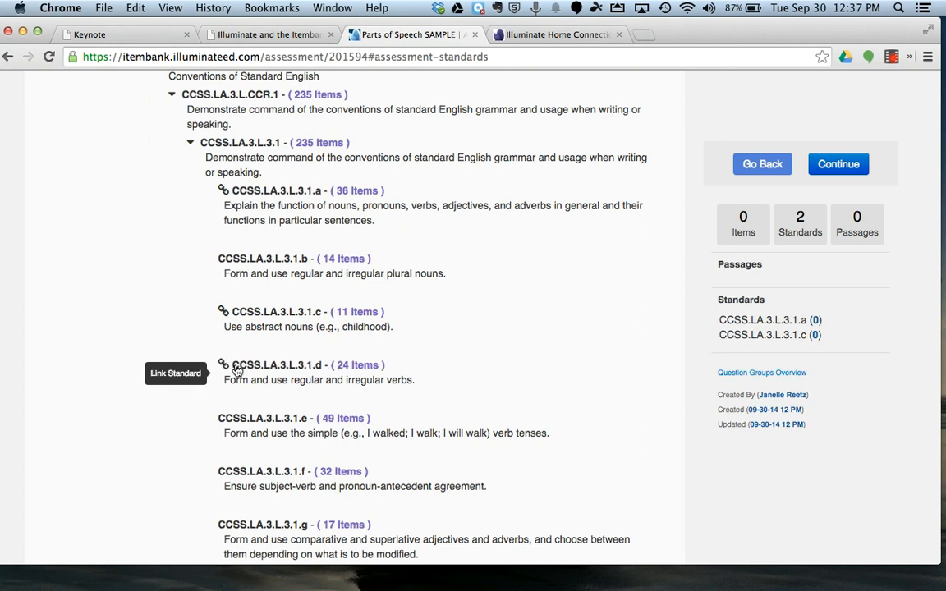
click(246, 261)
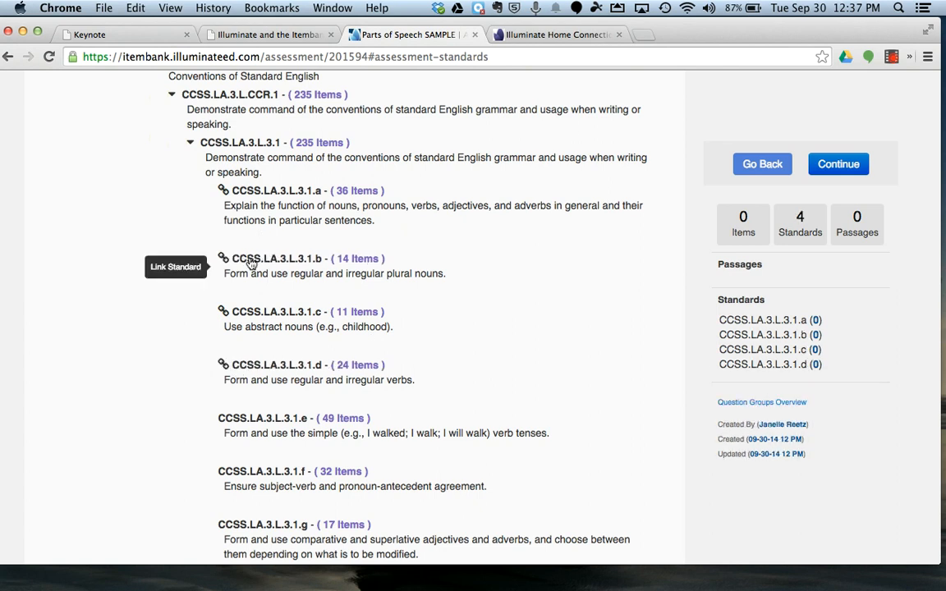
scroll(321, 365, down, 3)
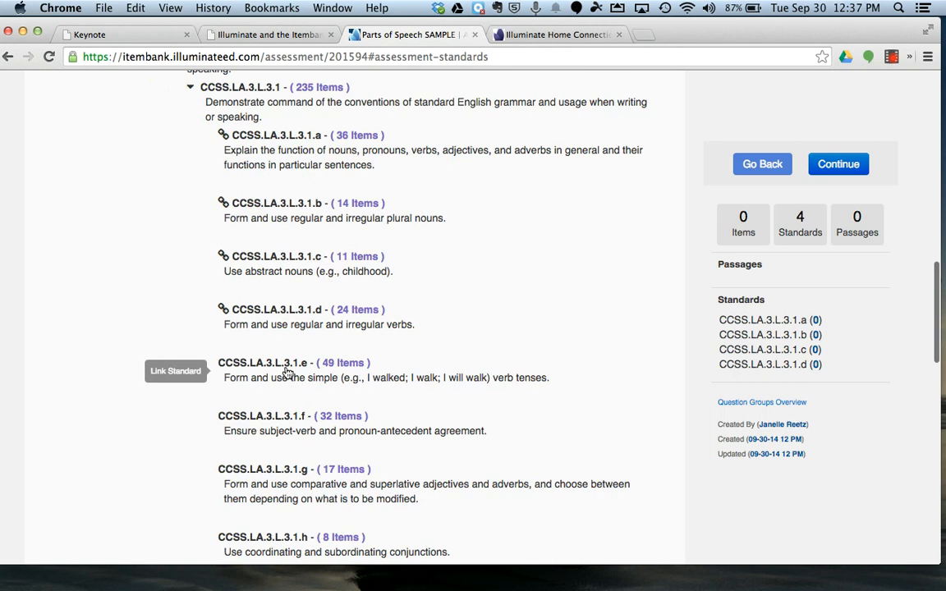
scroll(279, 369, down, 1)
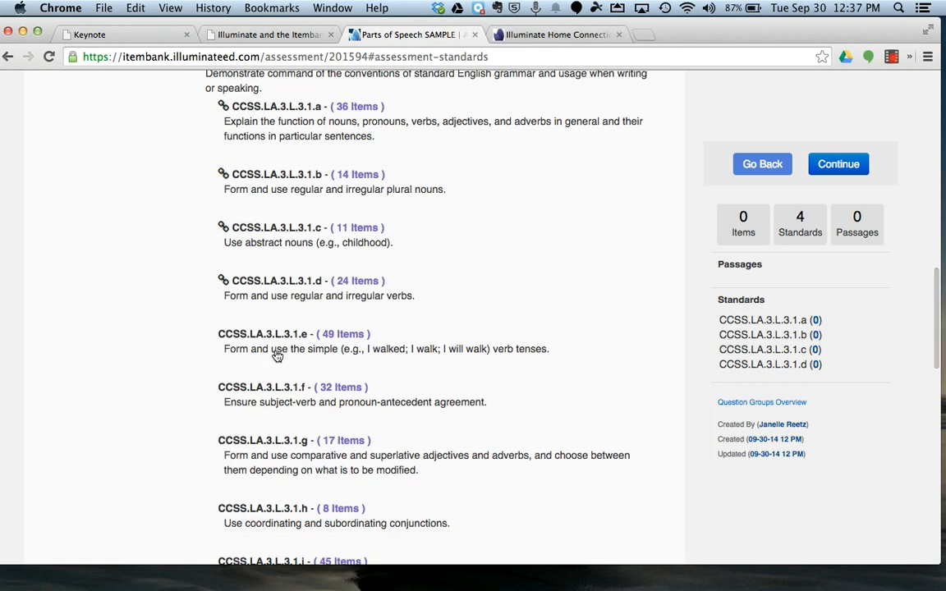
scroll(241, 155, up, 4)
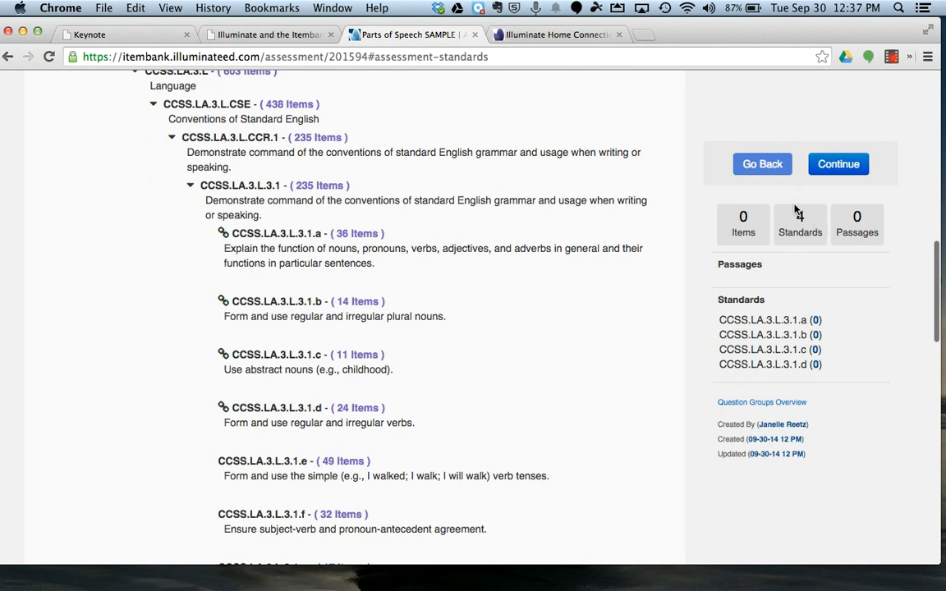
mouse_move(771, 343)
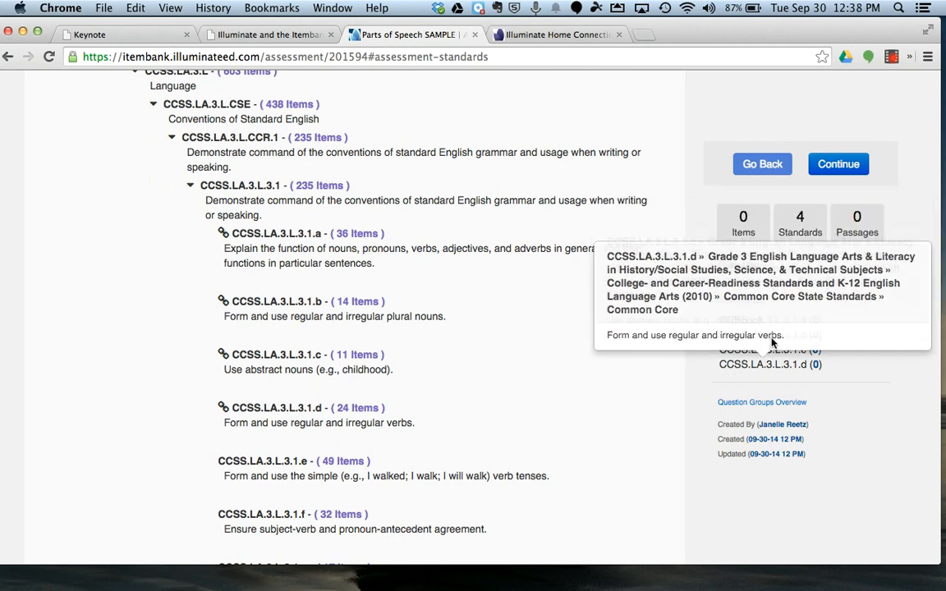
click(836, 166)
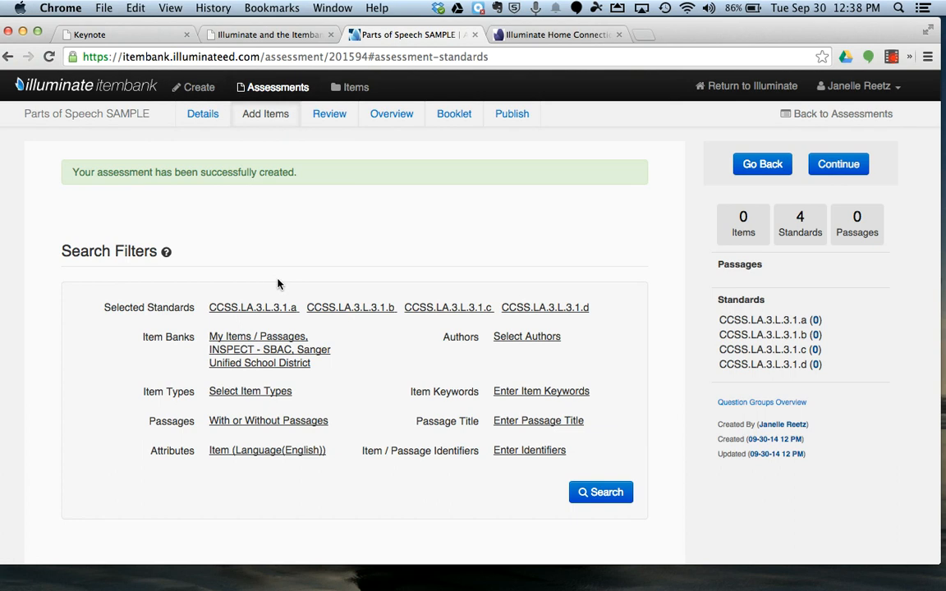
Step: Apply the item bank filter with My Items / Passages, INSPECT - SBAC and Sanger Unified School District selected
scroll(277, 283, down, 5)
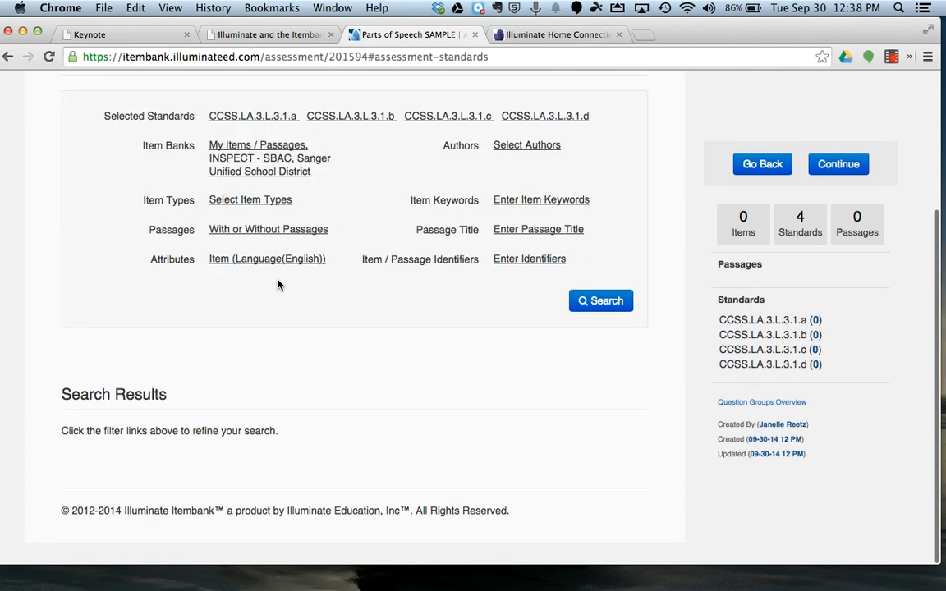
scroll(275, 290, up, 4)
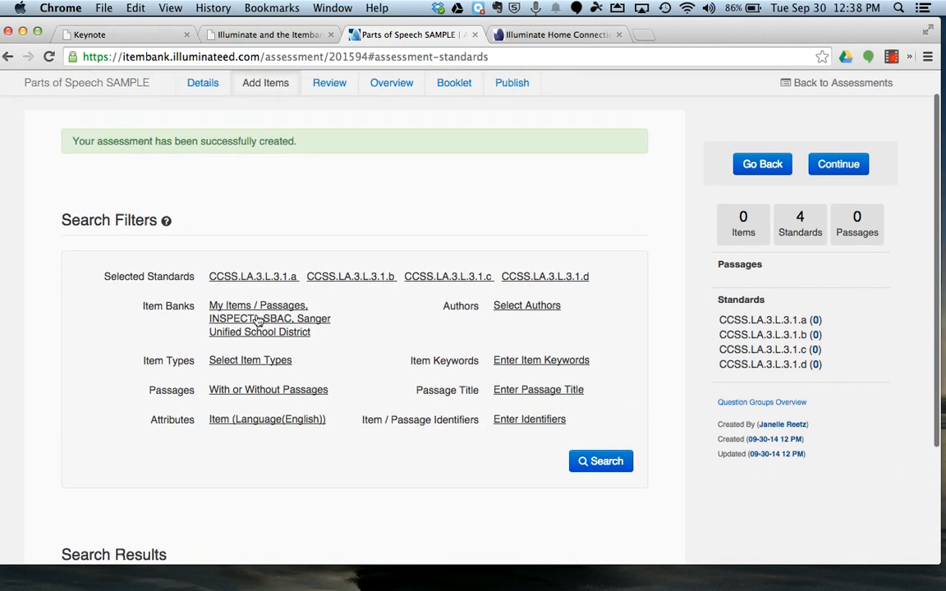
click(307, 340)
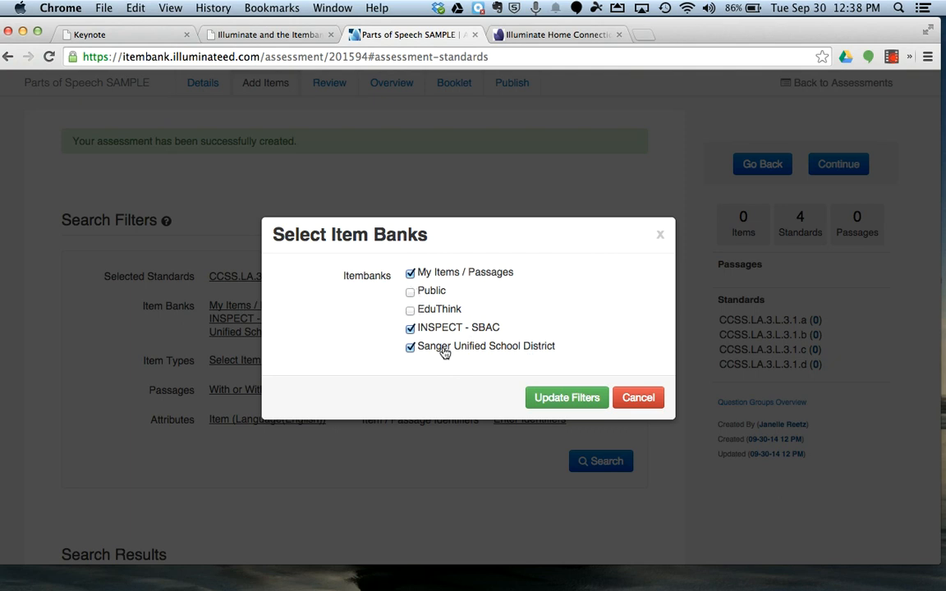
click(571, 402)
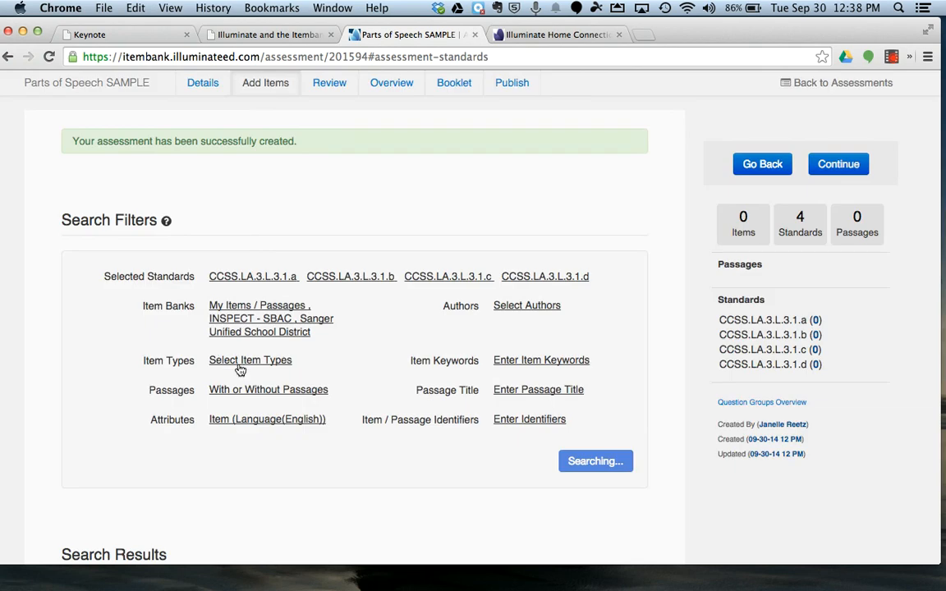
scroll(240, 369, down, 5)
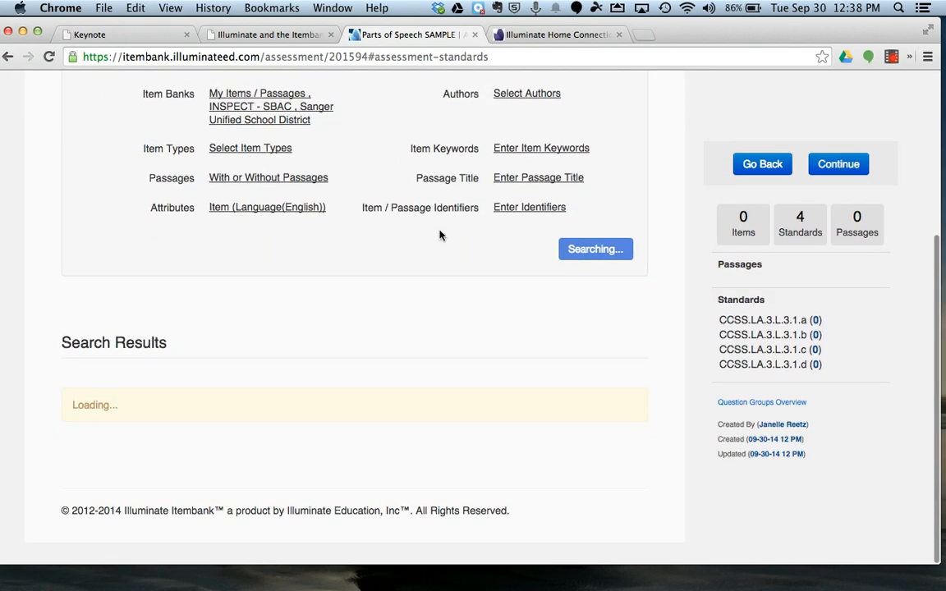
scroll(252, 165, up, 1)
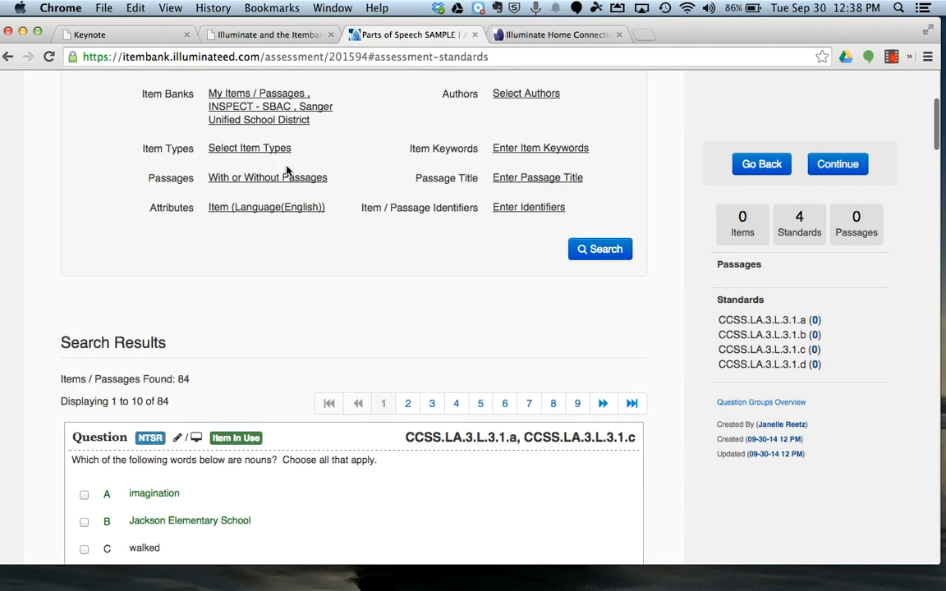
Step: Filter the item search to every item type except Math Equation Response
scroll(263, 160, down, 1)
click(248, 144)
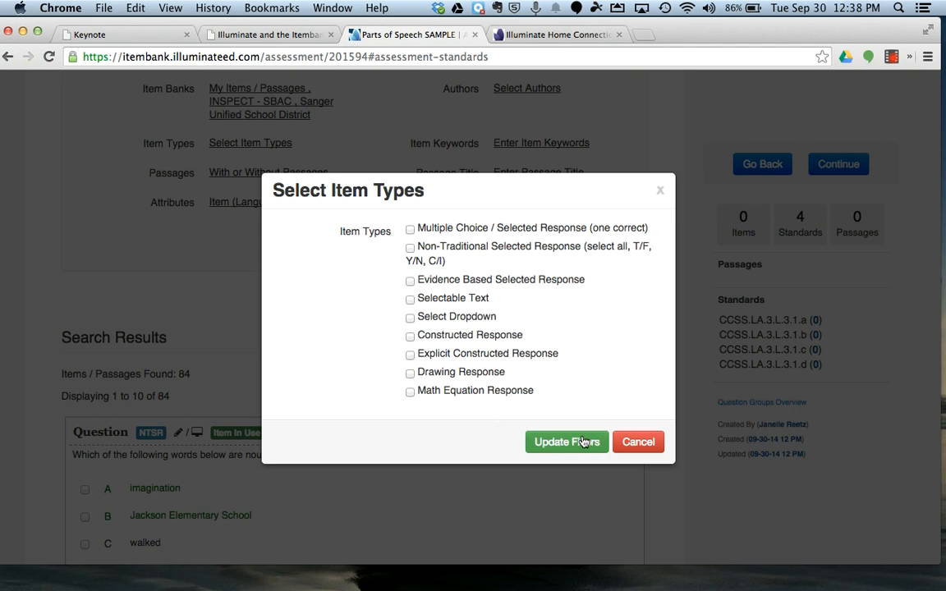
click(428, 228)
click(433, 248)
click(433, 280)
click(432, 299)
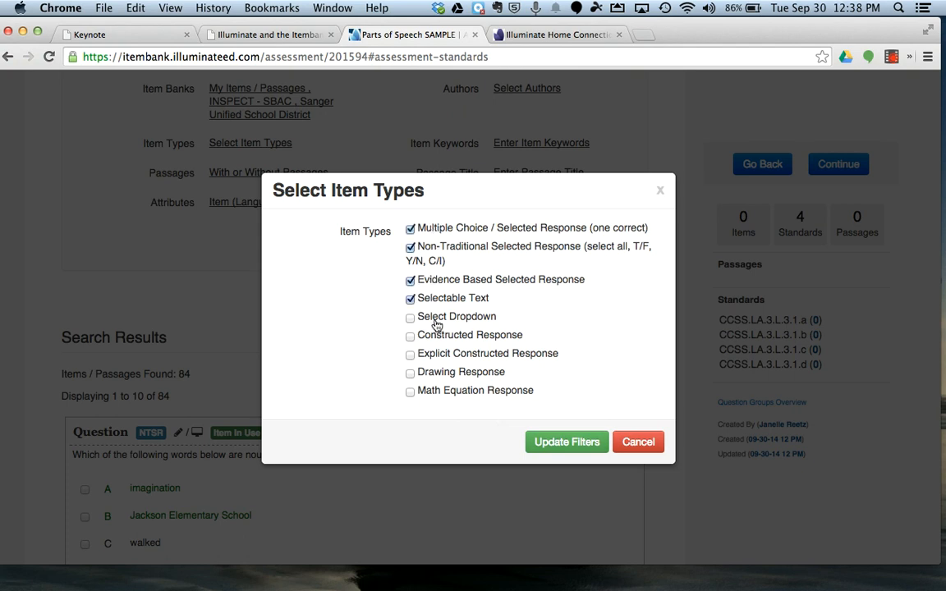
click(433, 318)
click(435, 336)
click(435, 373)
click(422, 392)
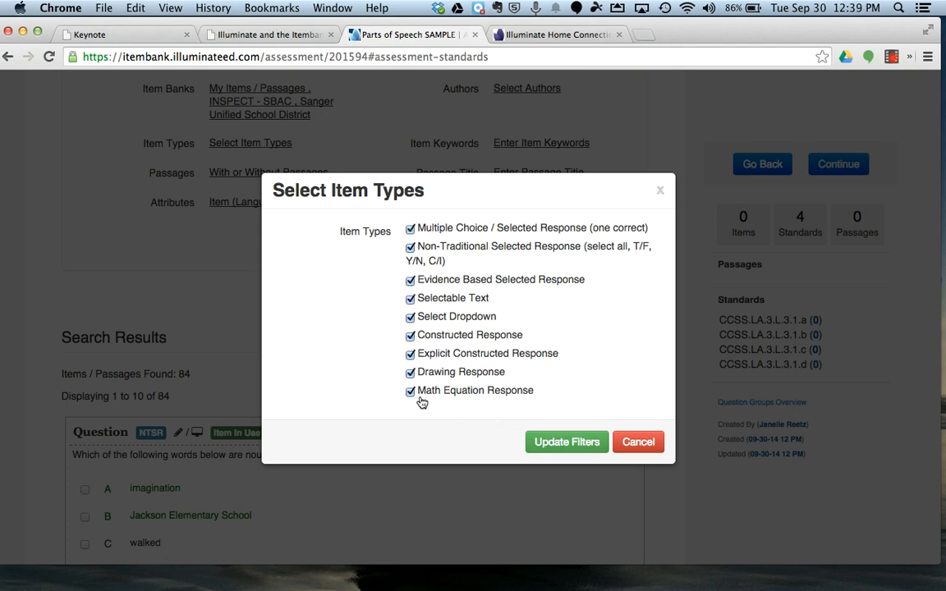
drag(424, 392, 440, 399)
click(435, 399)
click(411, 391)
click(566, 441)
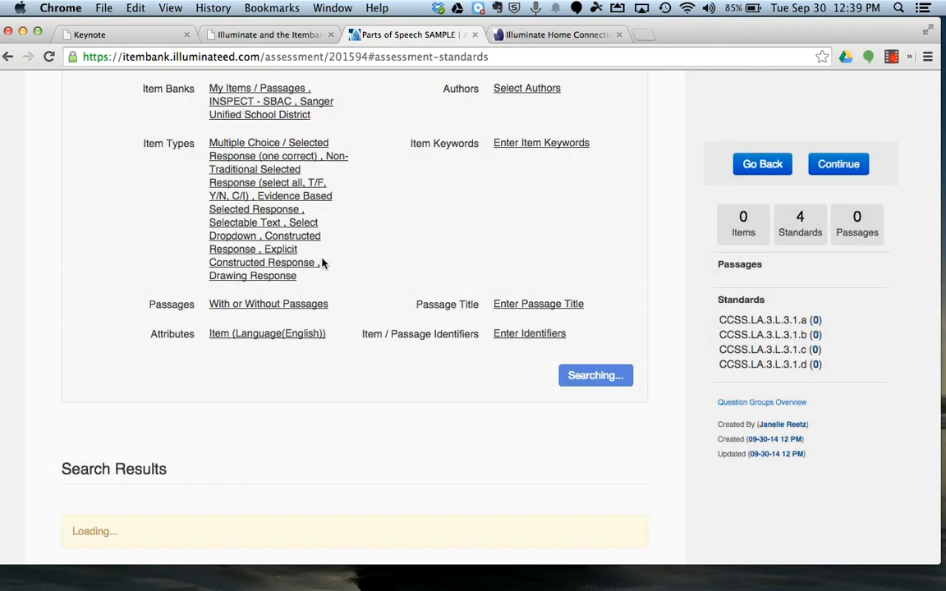
Step: Restrict the search's selected standards to CCSS.LA.3.L.3.1.a, deselecting CCSS.LA.3.L.3.1.b, CCSS.LA.3.L.3.1.c and CCSS.LA.3.L.3.1.d
scroll(325, 263, up, 4)
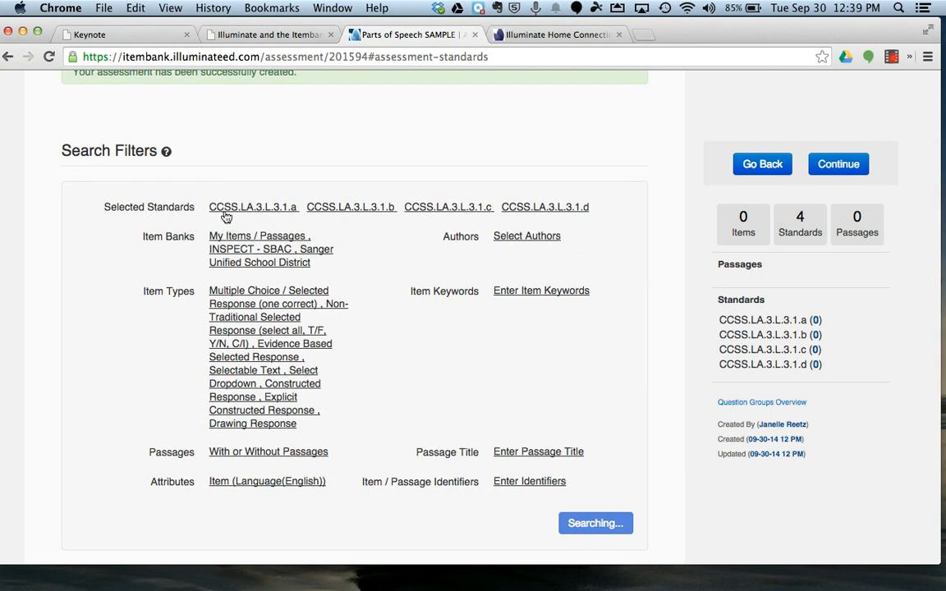
scroll(240, 217, up, 1)
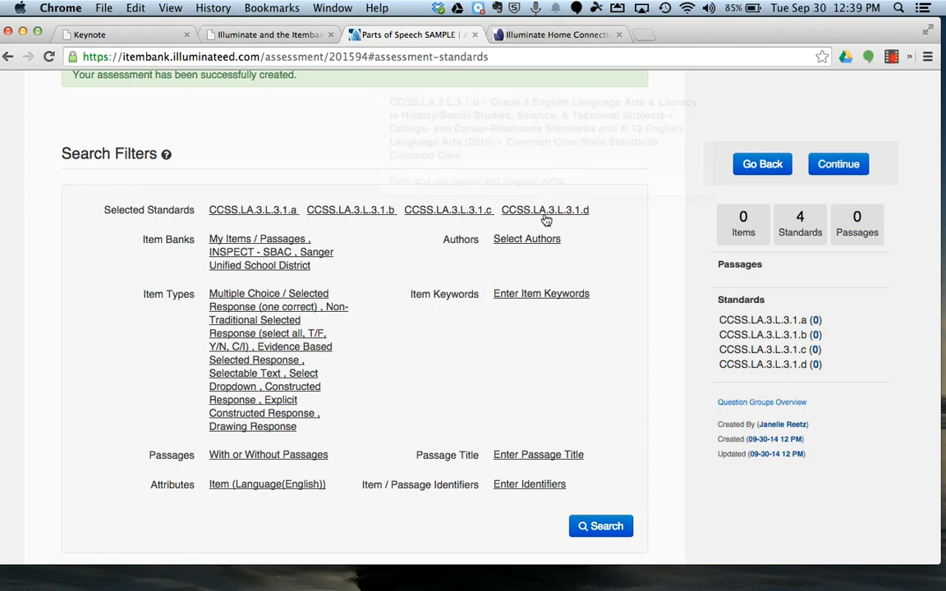
mouse_move(285, 218)
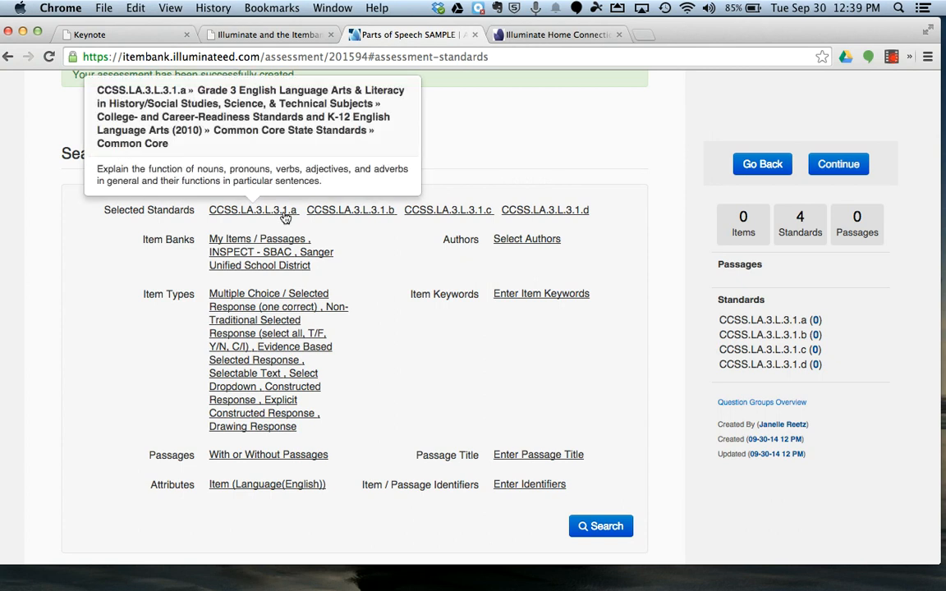
click(247, 210)
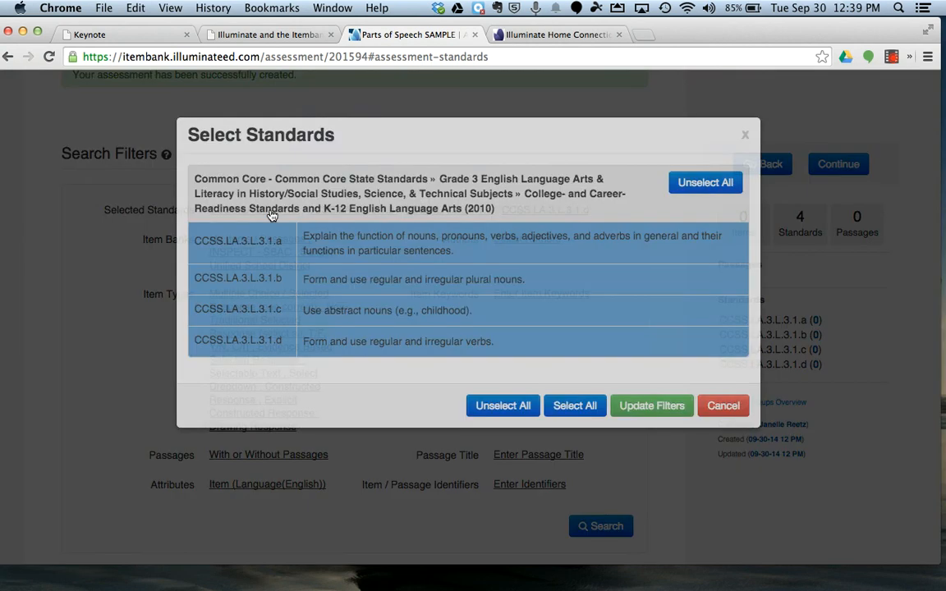
click(312, 327)
click(354, 358)
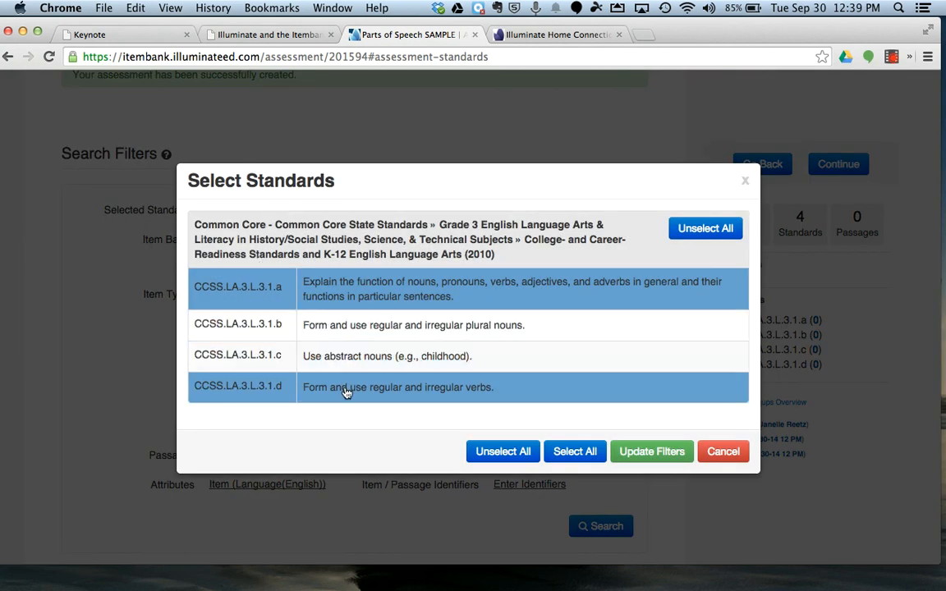
click(345, 389)
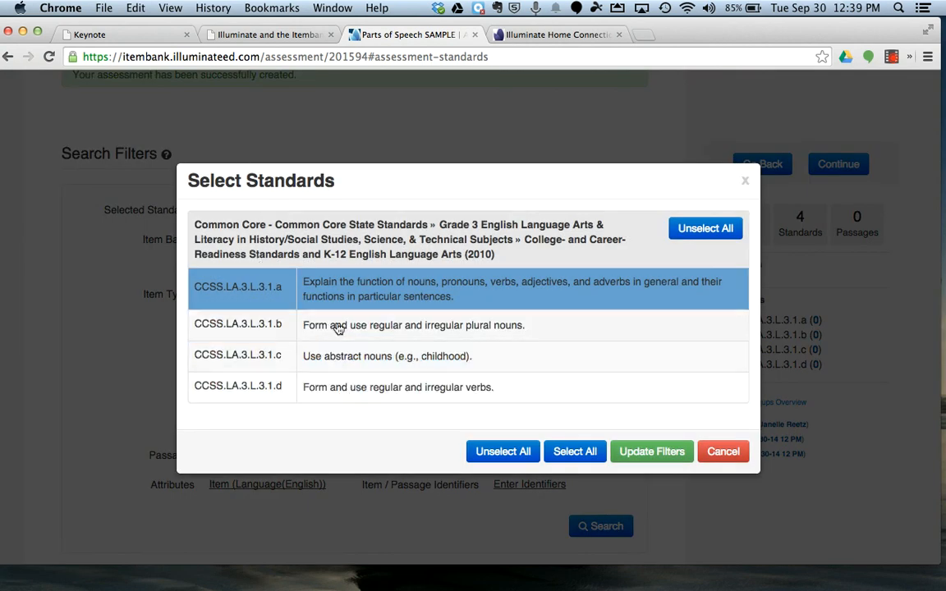
click(652, 452)
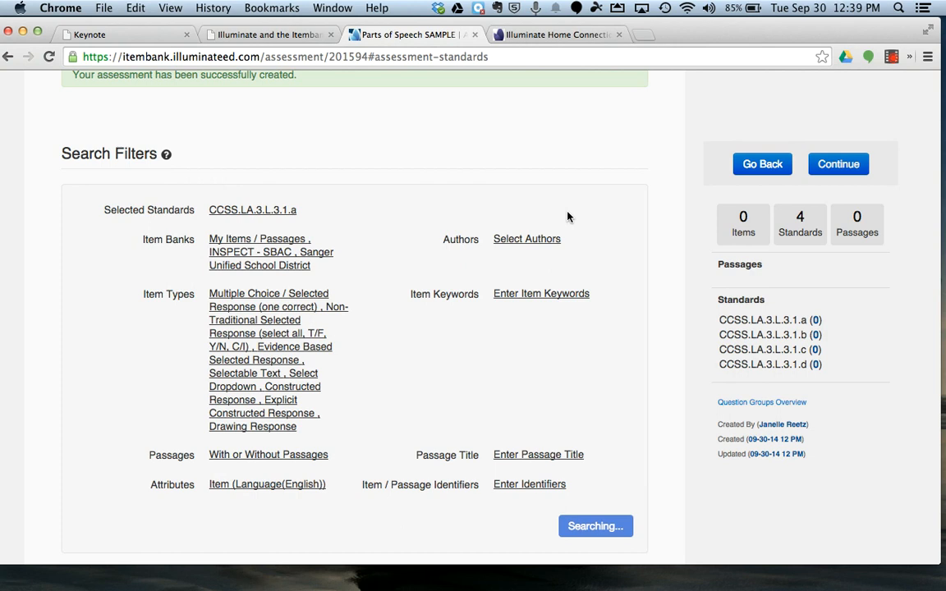
Step: Run the item search with the current filters and review the first questions found for CCSS.LA.3.L.3.1.a
mouse_move(295, 214)
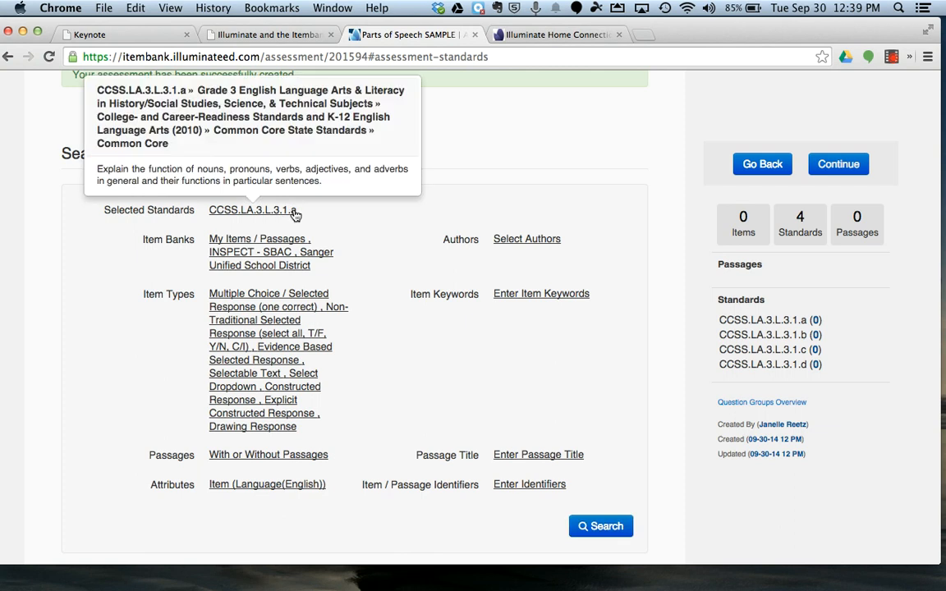
scroll(420, 230, down, 8)
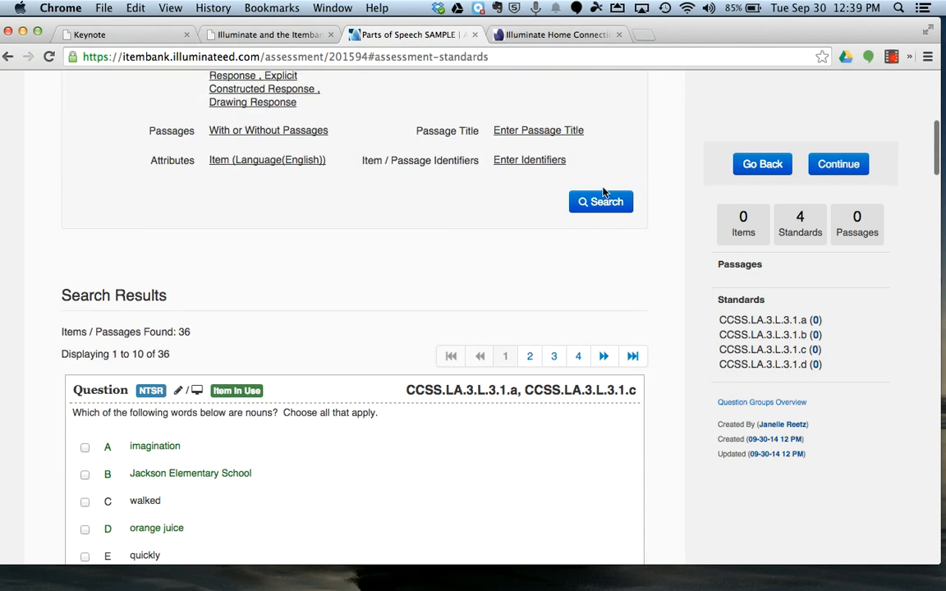
click(601, 207)
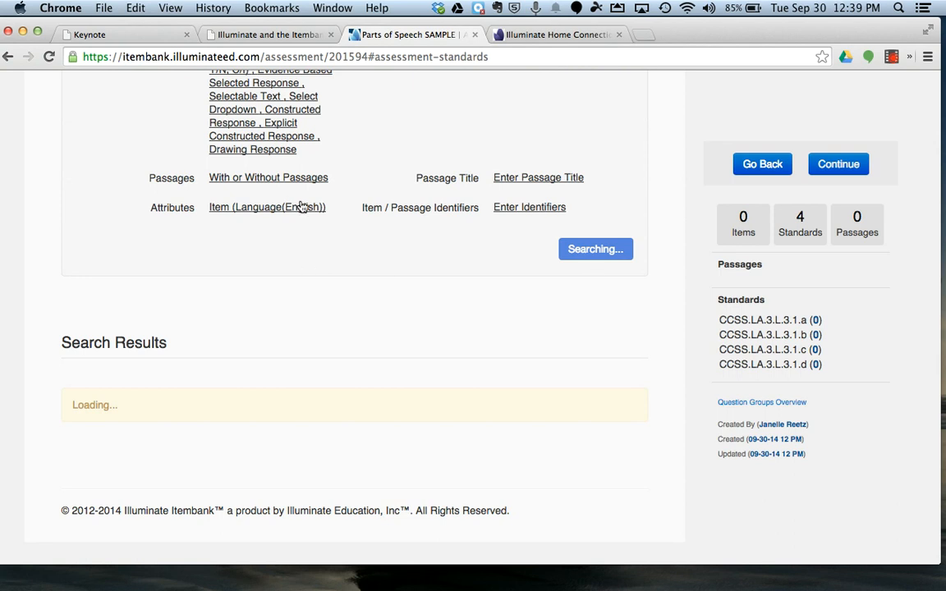
scroll(306, 207, up, 5)
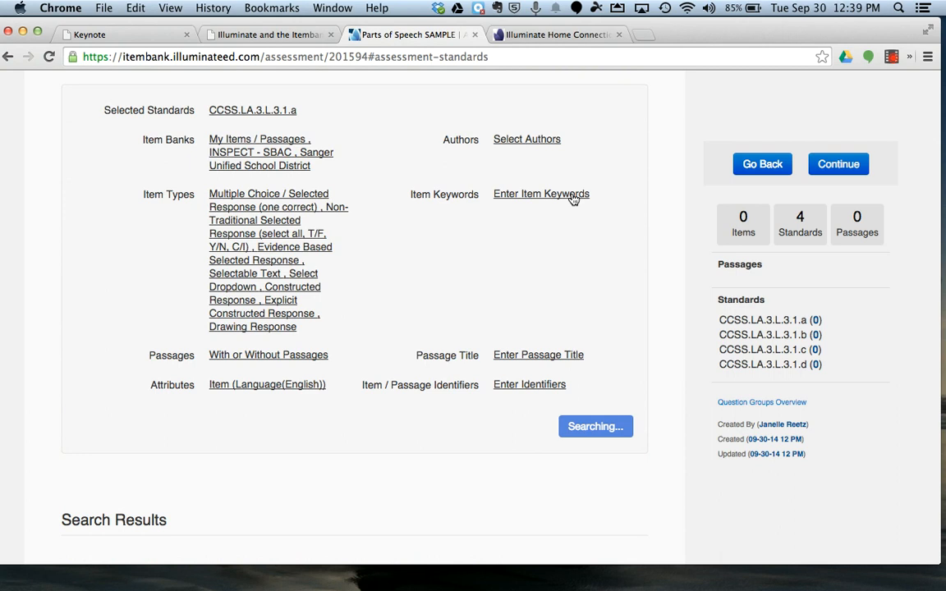
scroll(509, 378, down, 5)
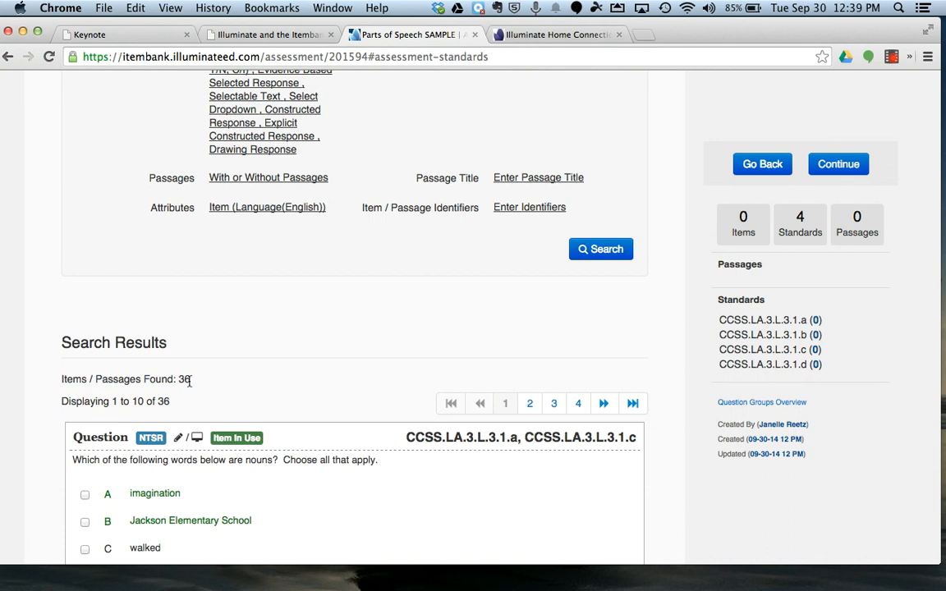
scroll(197, 382, down, 6)
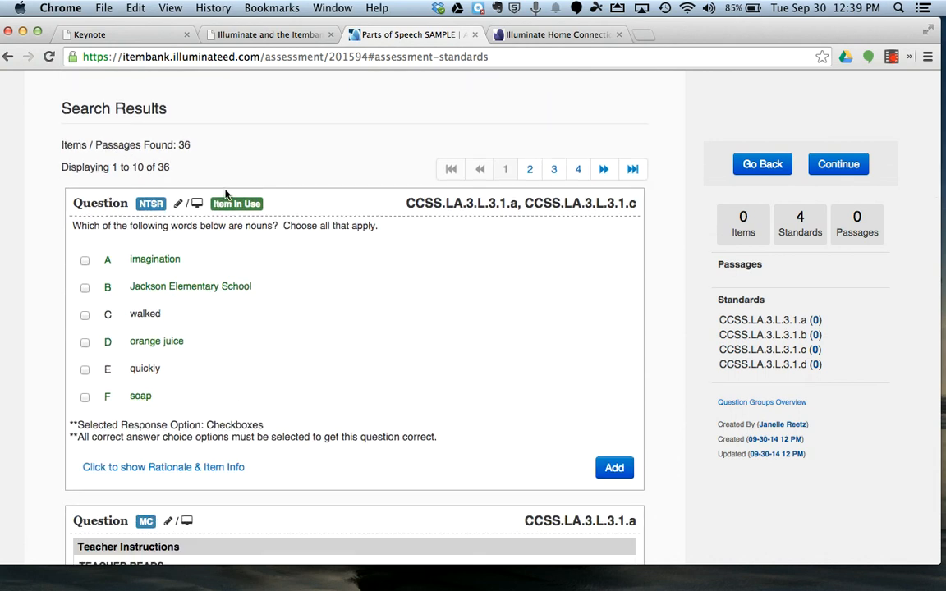
scroll(331, 170, down, 2)
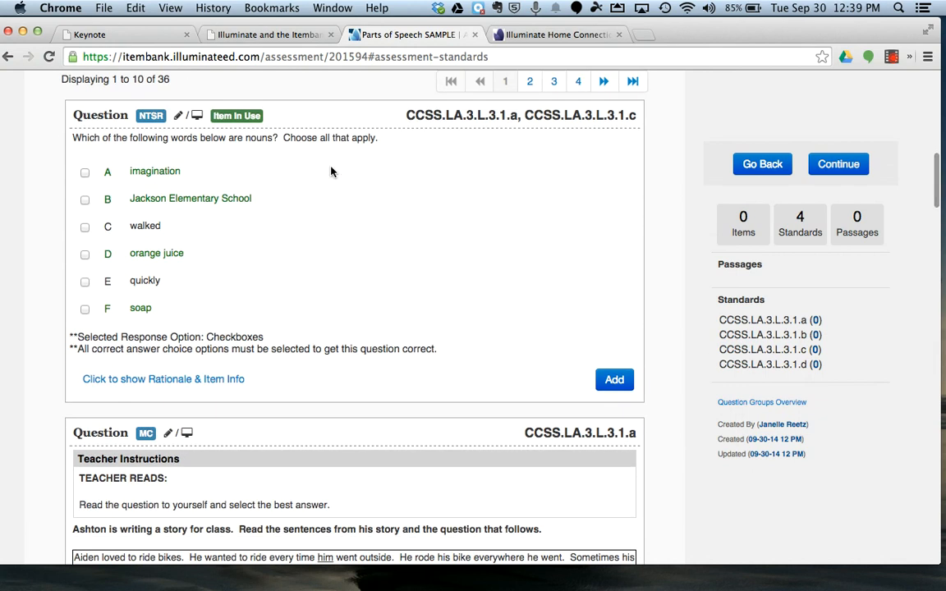
Step: Add the two multiple-choice grammar usage error questions about riding bikes and the little mouse to the assessment
scroll(265, 383, down, 10)
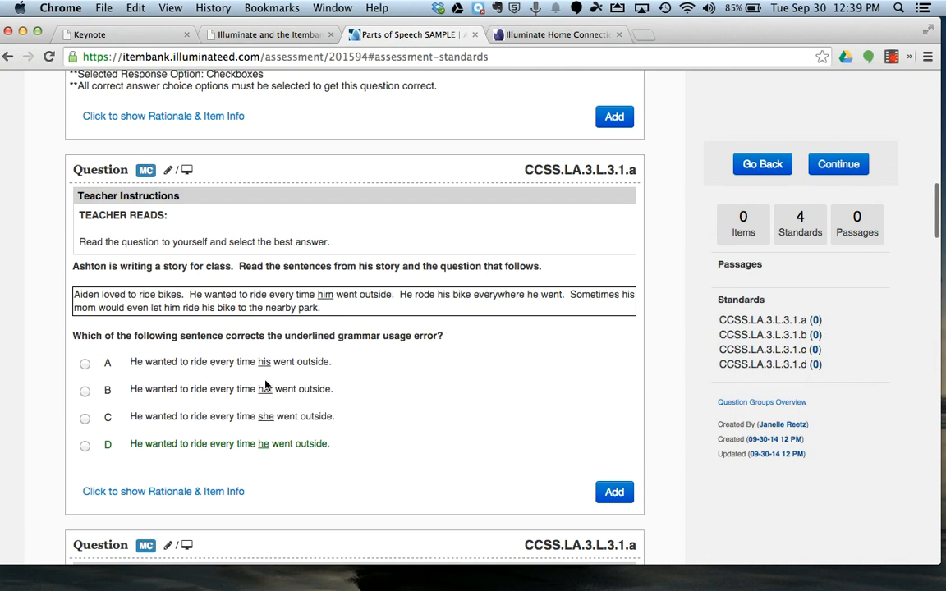
scroll(265, 385, up, 1)
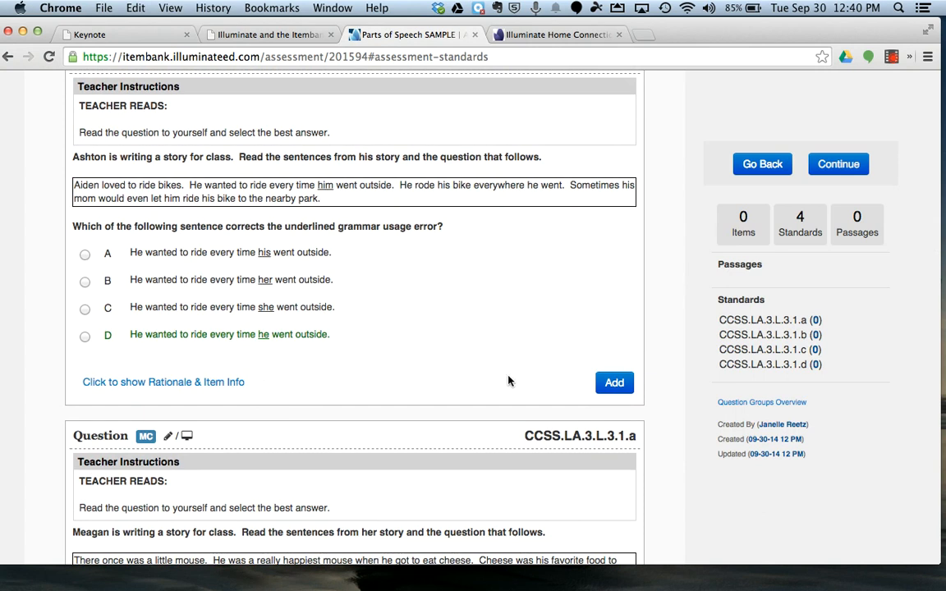
click(614, 383)
scroll(616, 411, down, 5)
click(614, 476)
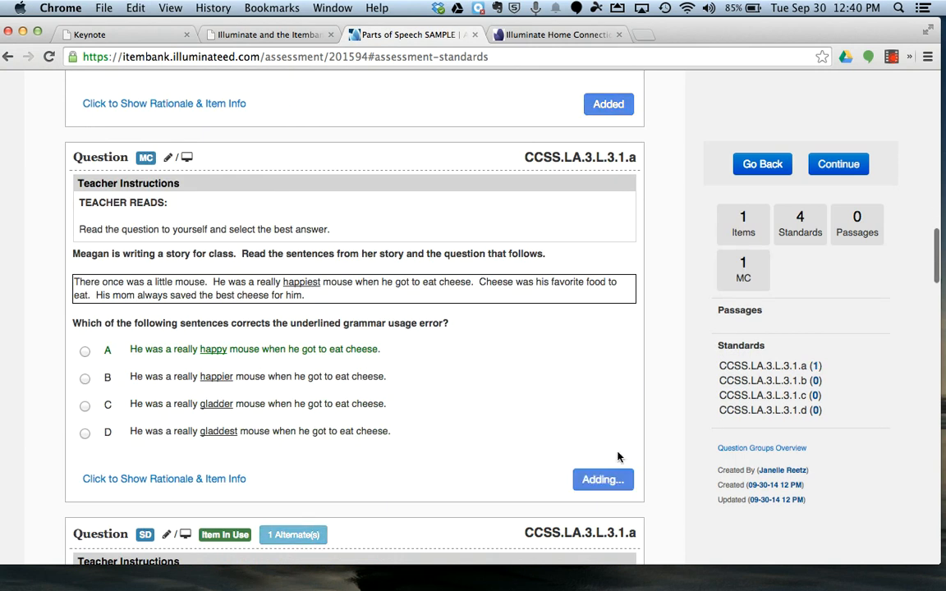
Step: Add a Select Dropdown question for CCSS.LA.3.L.3.1.a from the first page of results to the assessment
scroll(620, 468, down, 10)
scroll(622, 472, down, 6)
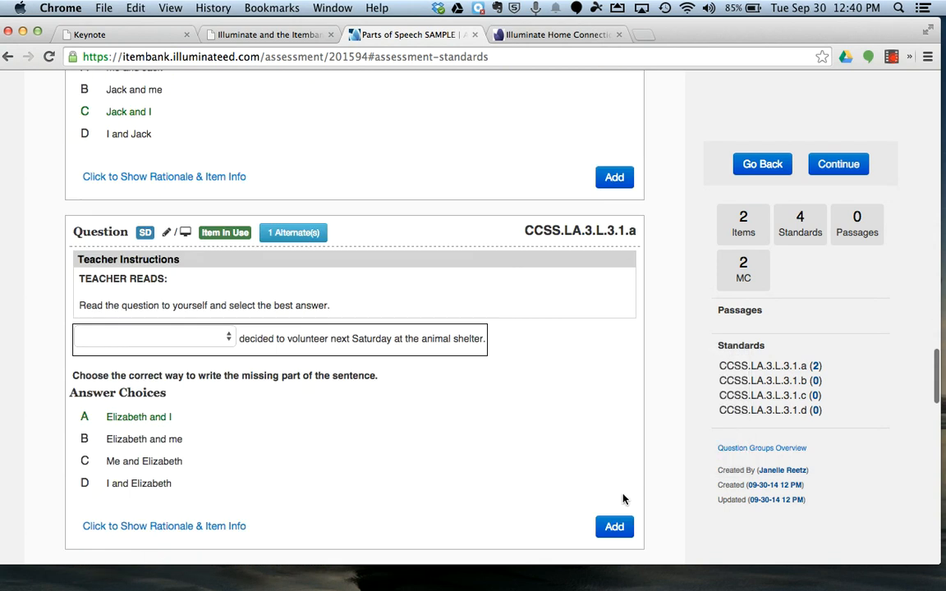
scroll(622, 492, down, 2)
click(615, 444)
scroll(615, 493, down, 8)
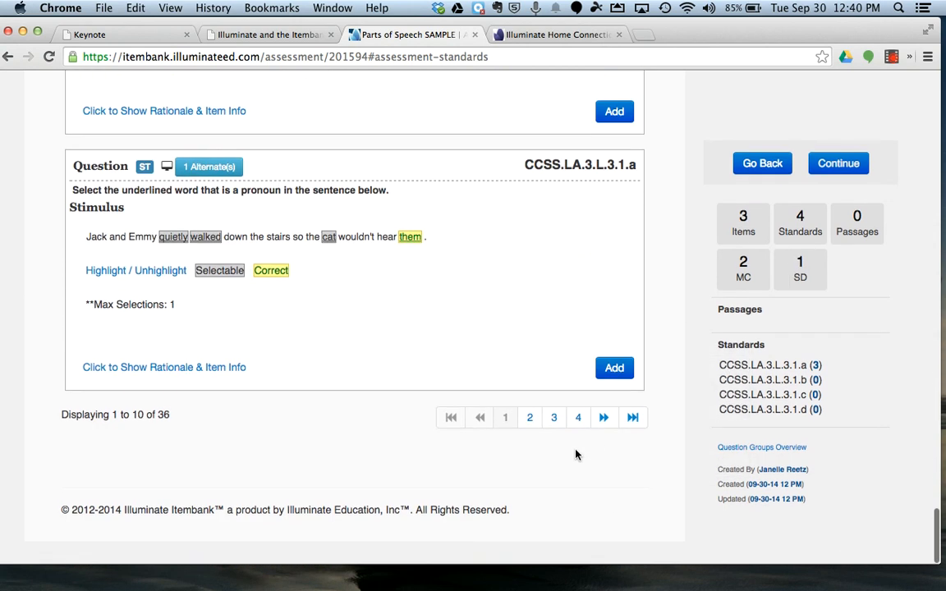
Step: Go to page 4 of the results and add the multiple-choice question asking what part of speech "jumped" is
click(578, 417)
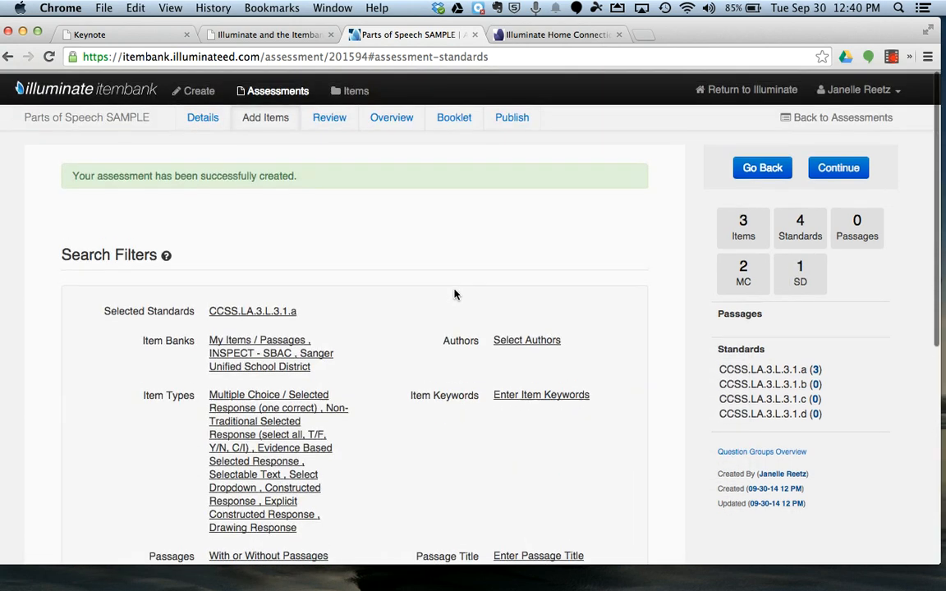
scroll(454, 294, down, 5)
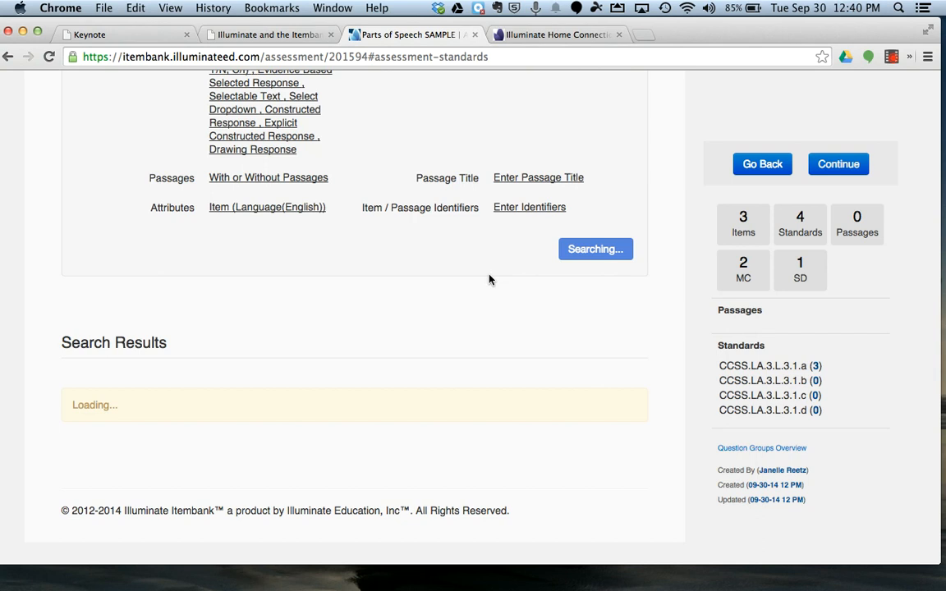
scroll(565, 405, down, 10)
scroll(566, 406, up, 2)
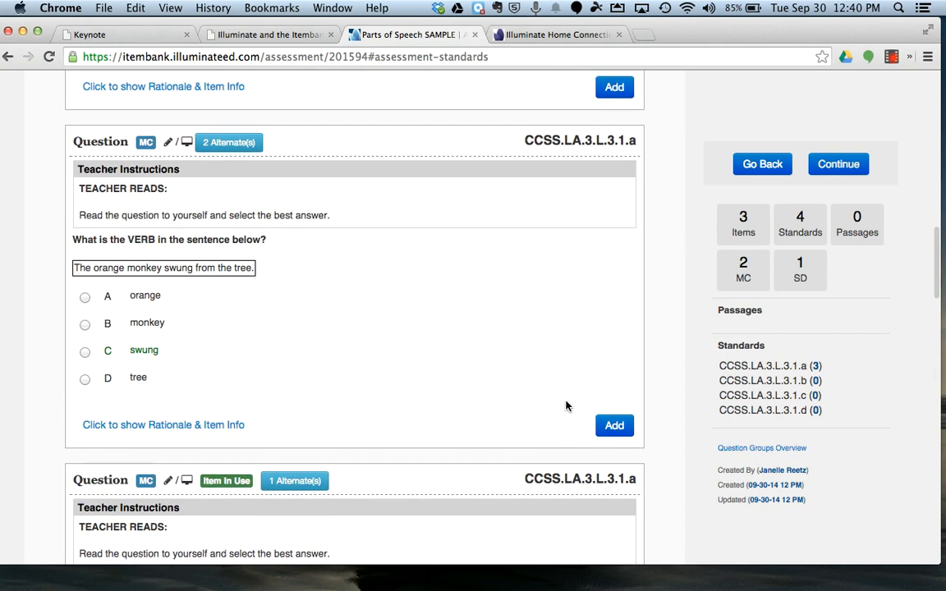
scroll(565, 406, down, 7)
scroll(566, 406, up, 9)
scroll(565, 406, up, 2)
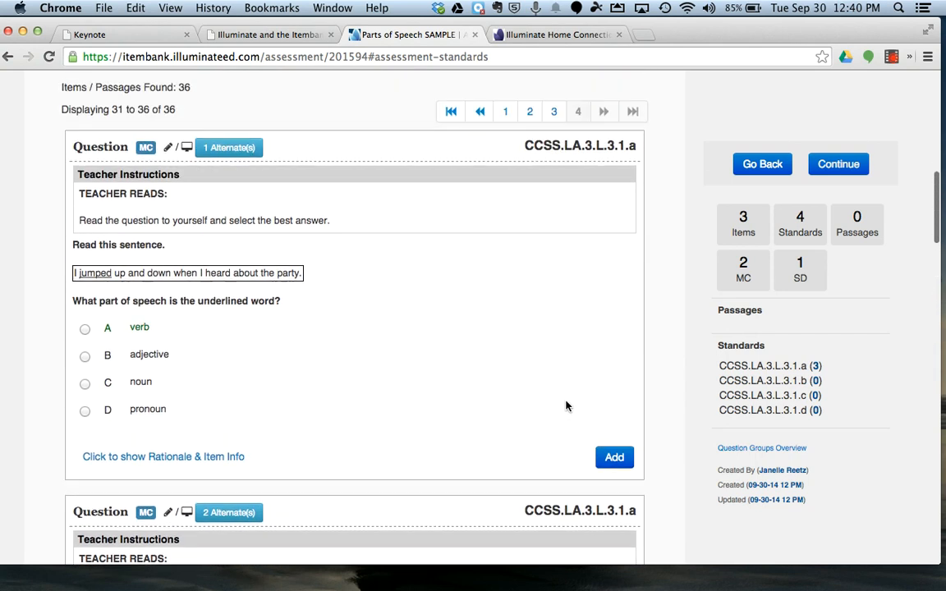
click(604, 460)
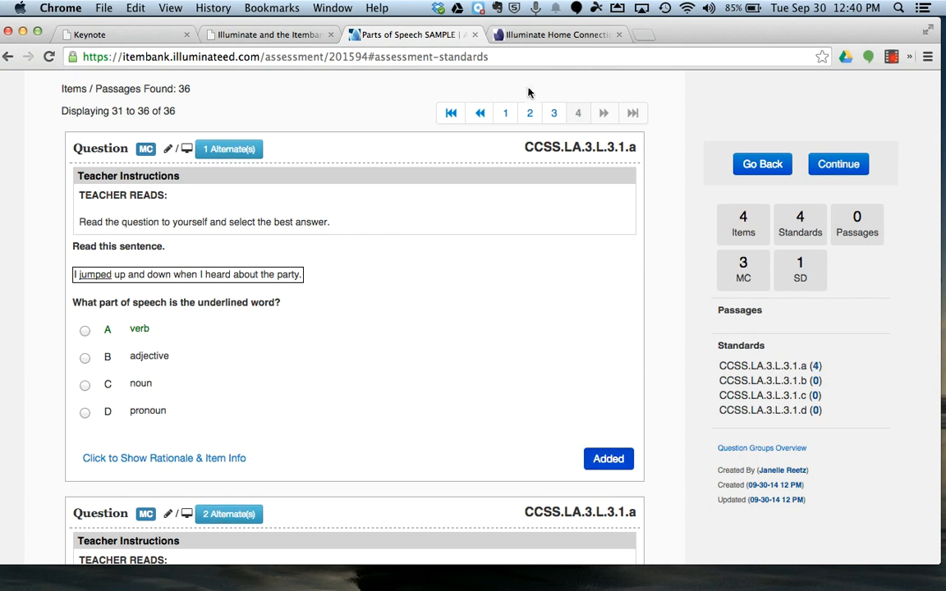
Step: Go to page 2 of the results and add the Selectable Text verb question "The children played for two hours."
click(530, 112)
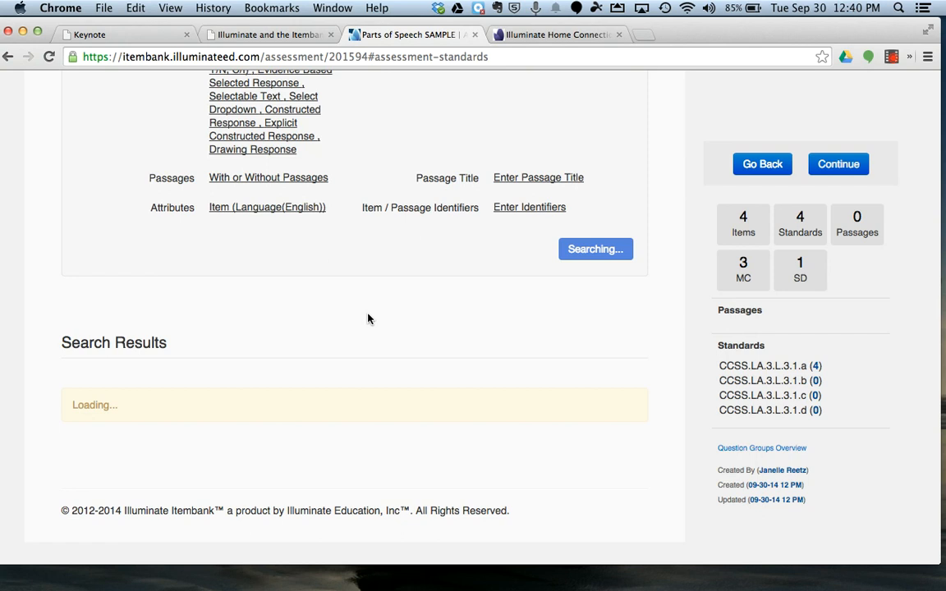
scroll(367, 318, up, 2)
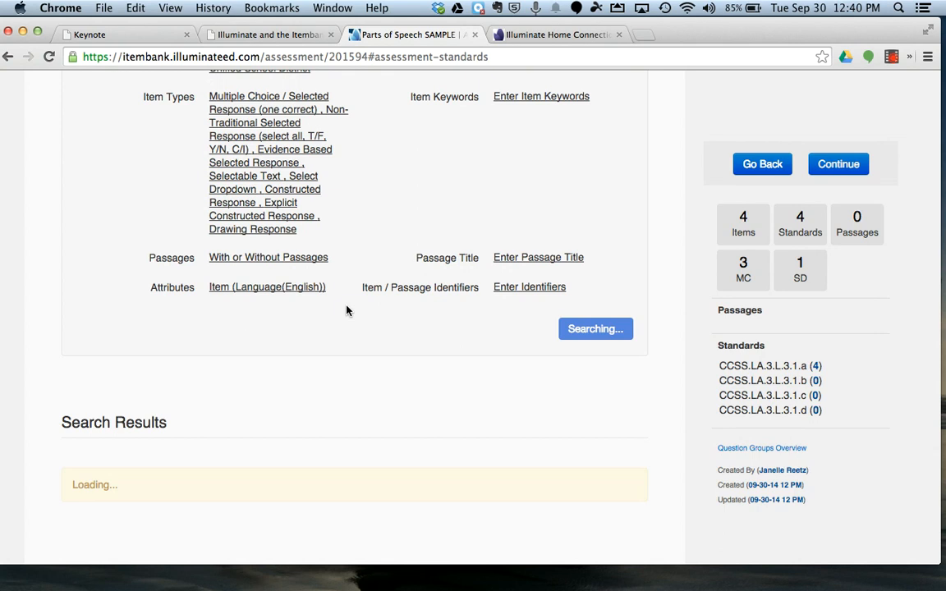
scroll(346, 311, down, 2)
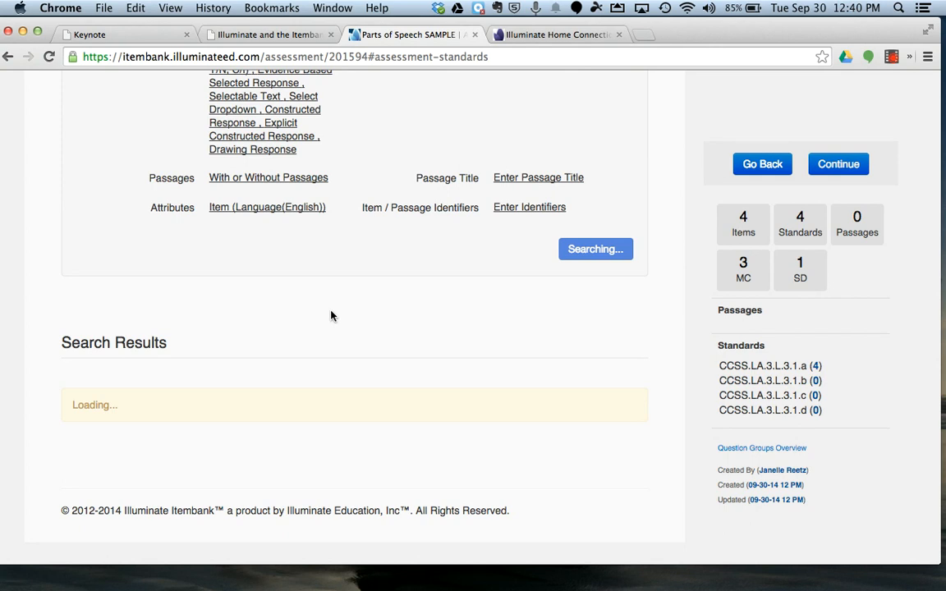
scroll(332, 329, down, 7)
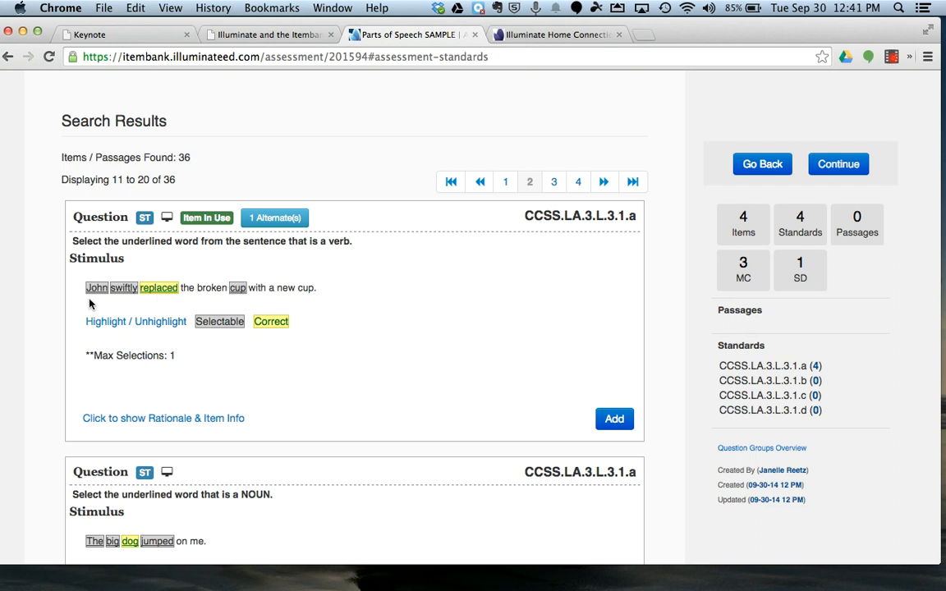
scroll(89, 304, down, 10)
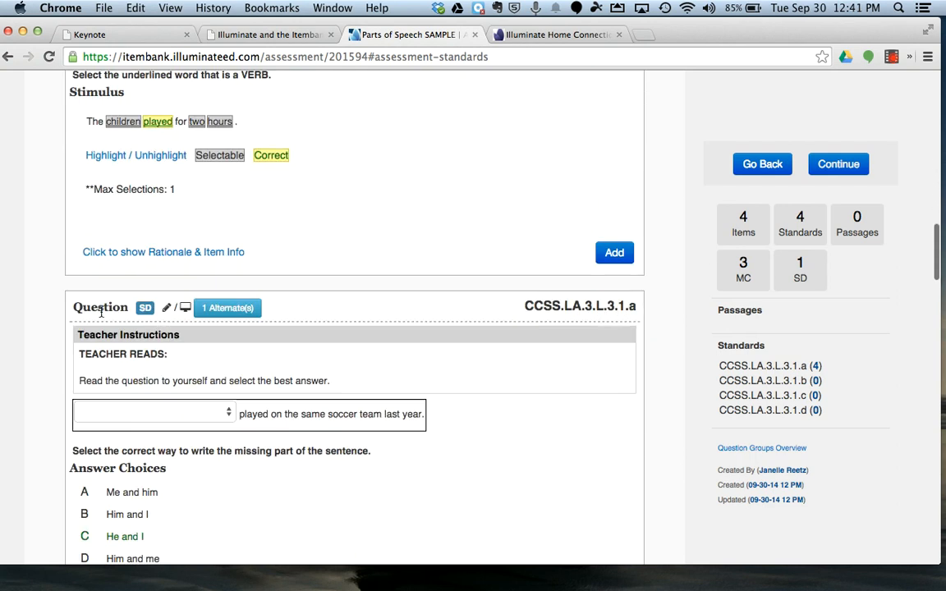
scroll(122, 299, up, 3)
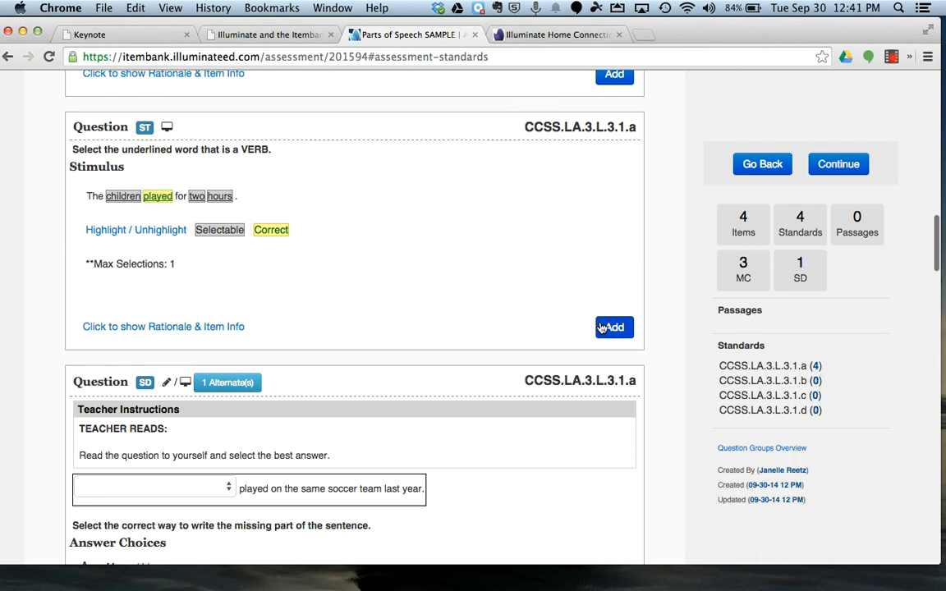
click(605, 327)
Step: Preview the dropdown choices of the "played on the same soccer team last year" question and add it to the assessment
scroll(588, 328, down, 4)
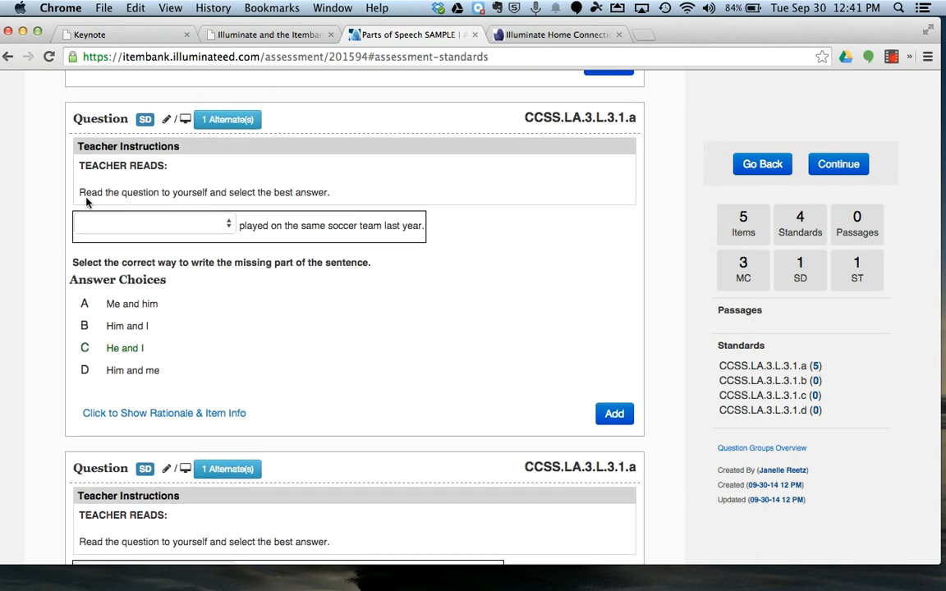
click(229, 224)
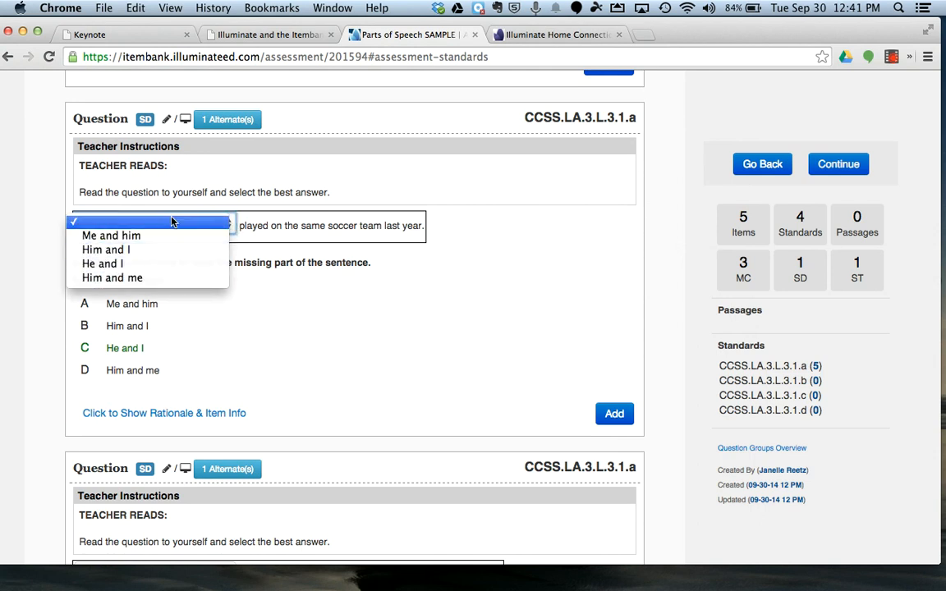
click(135, 347)
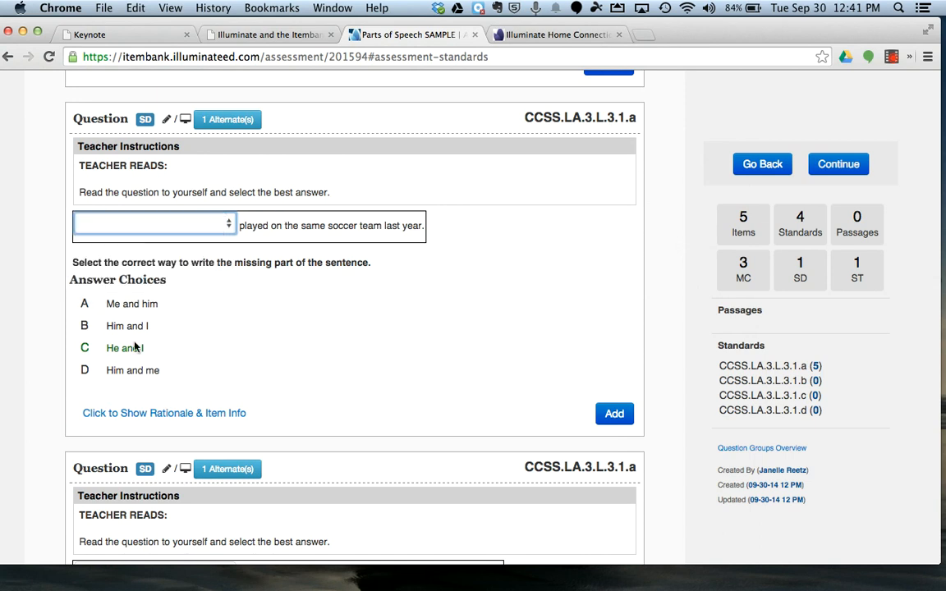
click(619, 414)
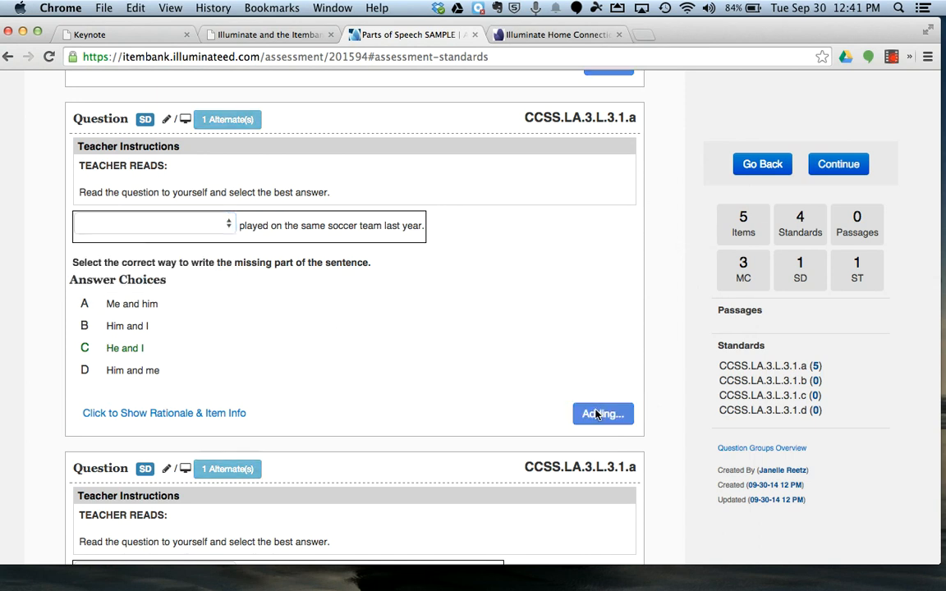
Step: Add the Select Dropdown question about hiking through Yosemite National Park to the assessment
scroll(482, 389, down, 5)
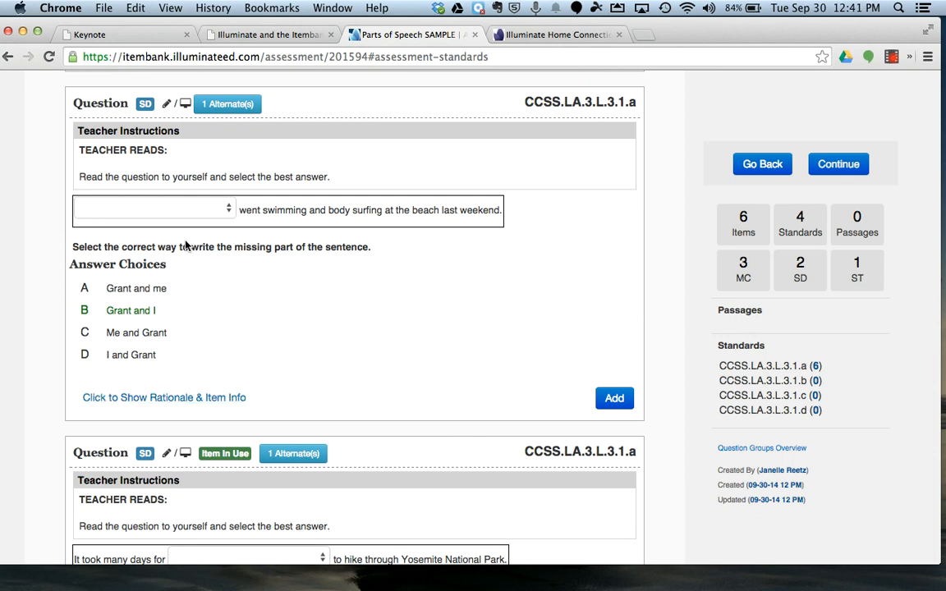
scroll(254, 245, down, 5)
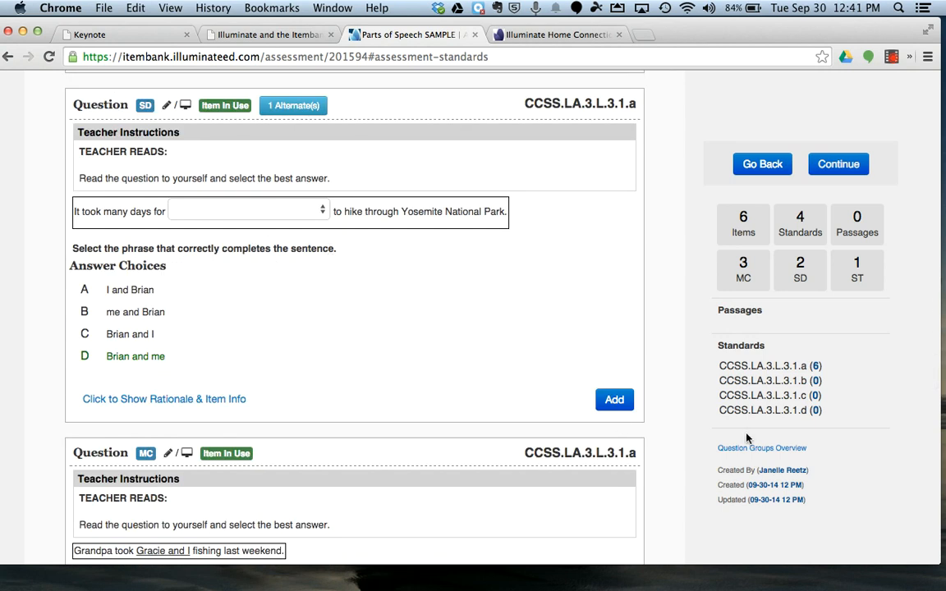
click(614, 401)
Step: Return to page 1 of the results and add the Non-Traditional Selected Response question asking which words are nouns
scroll(399, 374, down, 7)
scroll(399, 373, up, 1)
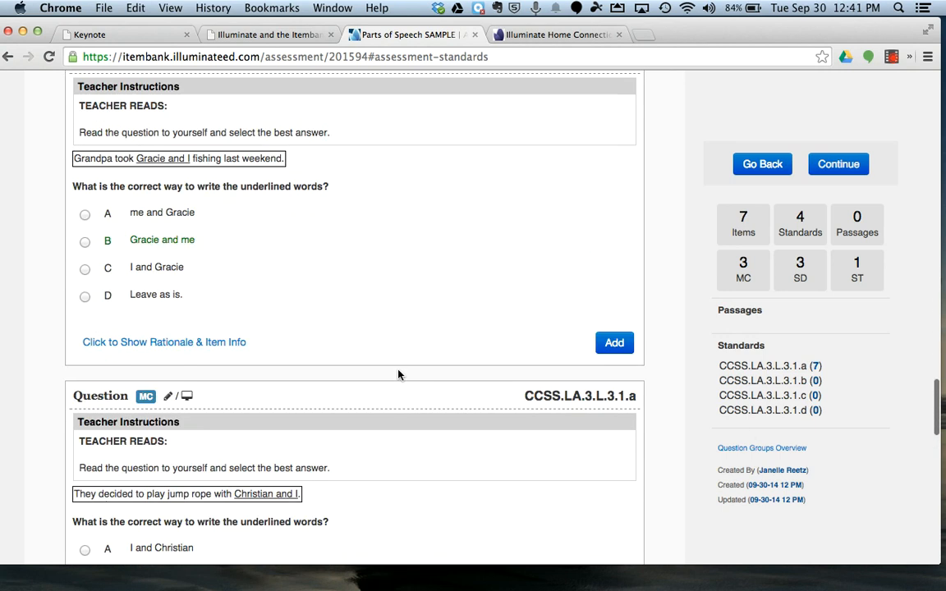
scroll(398, 374, down, 8)
scroll(144, 76, up, 1)
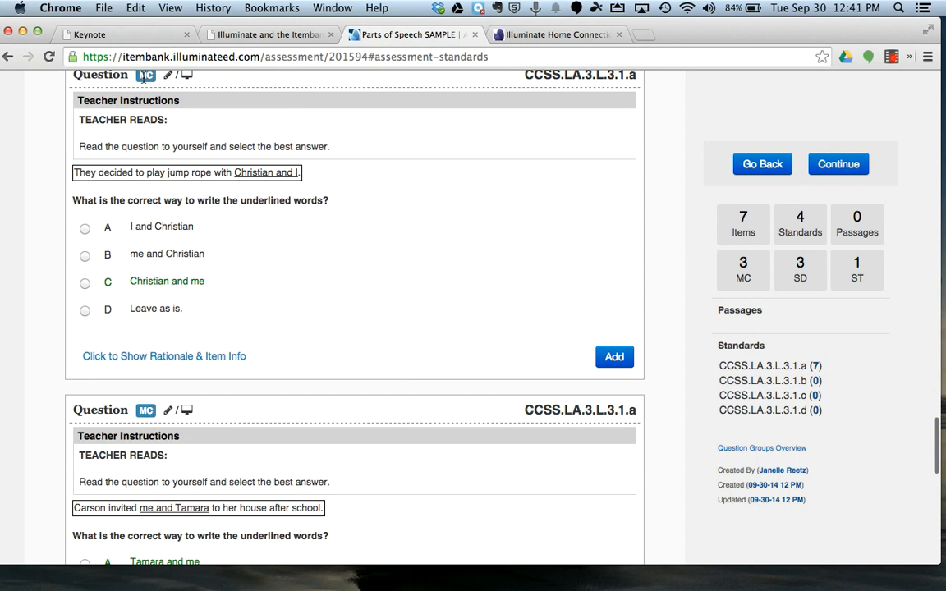
scroll(145, 189, down, 15)
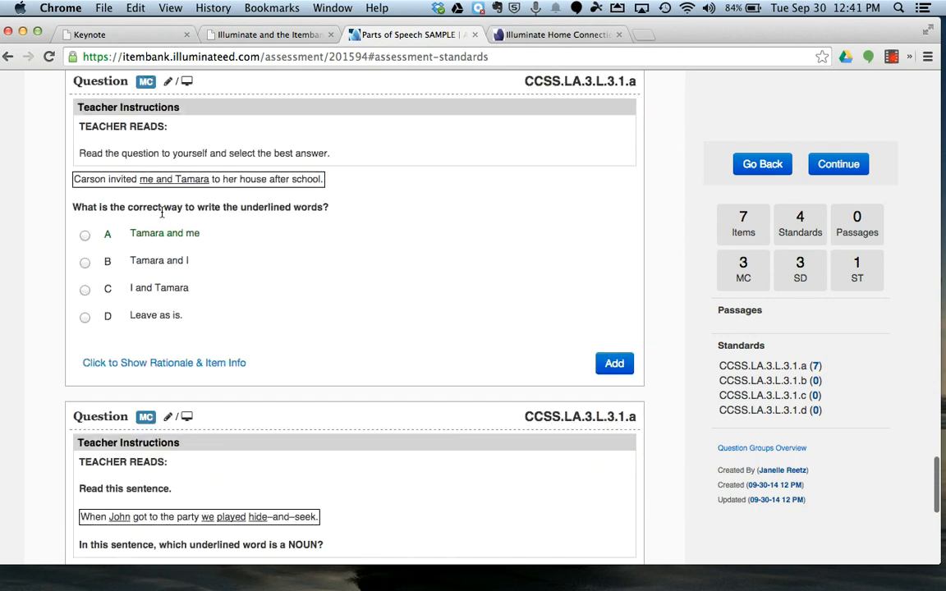
scroll(132, 212, up, 1)
click(500, 417)
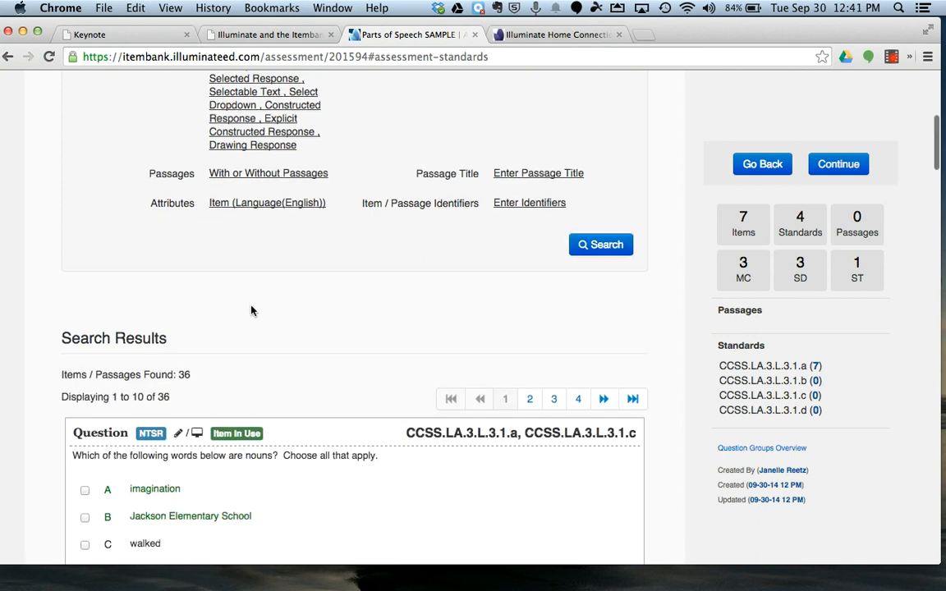
scroll(230, 300, down, 3)
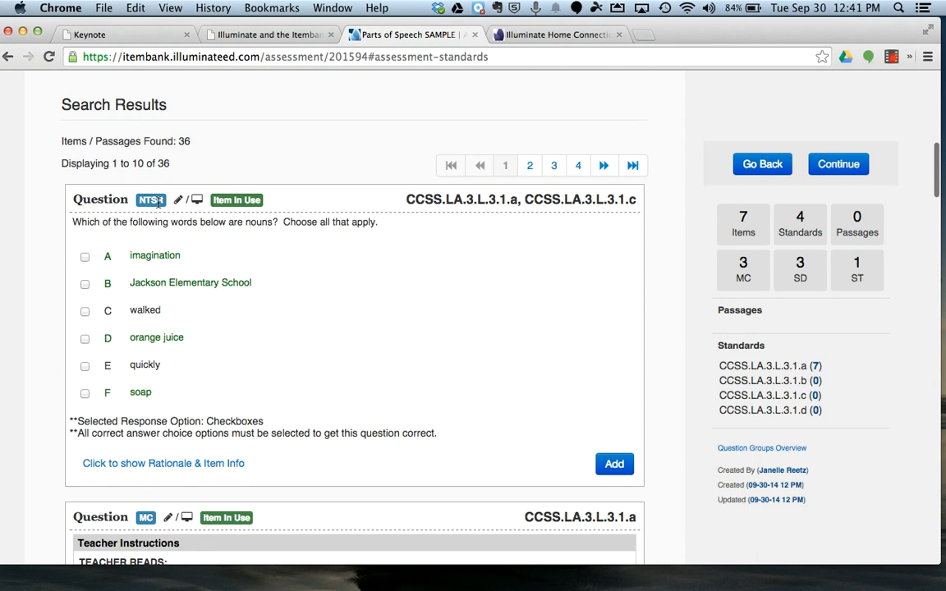
click(620, 464)
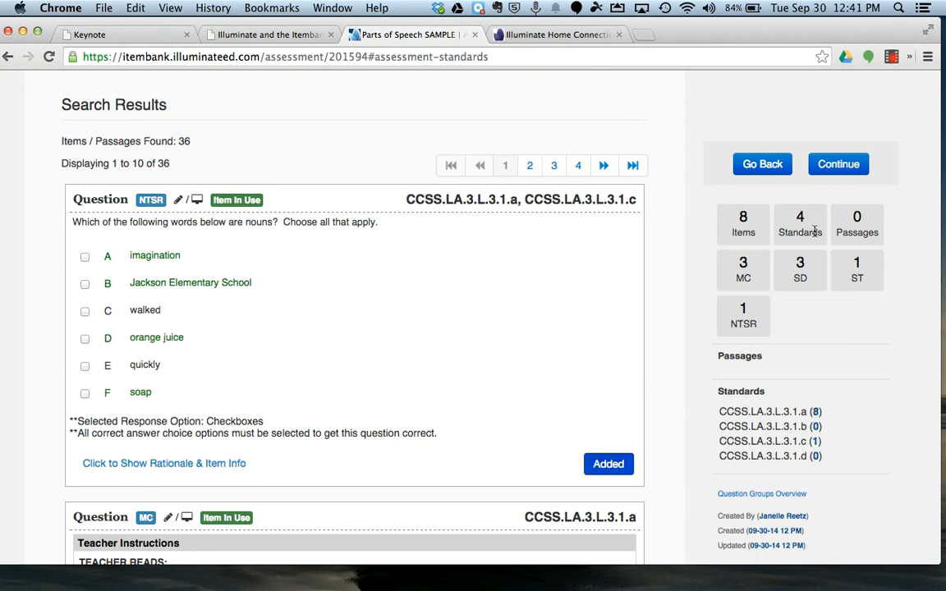
Step: Set the selected standards to CCSS.LA.3.L.3.1.b, CCSS.LA.3.L.3.1.c and CCSS.LA.3.L.3.1.d, deselecting CCSS.LA.3.L.3.1.a, and run the item search
scroll(623, 243, up, 6)
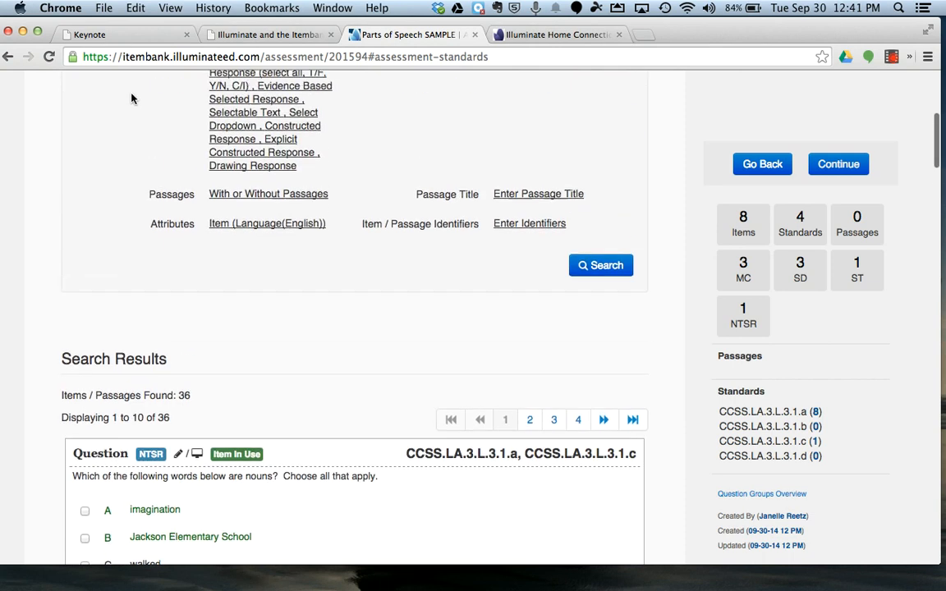
click(251, 184)
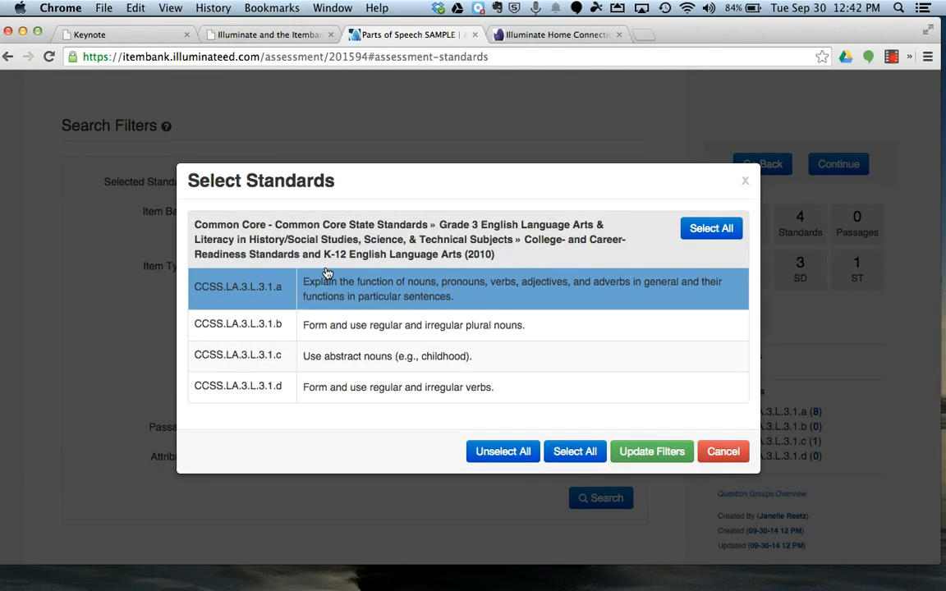
click(372, 326)
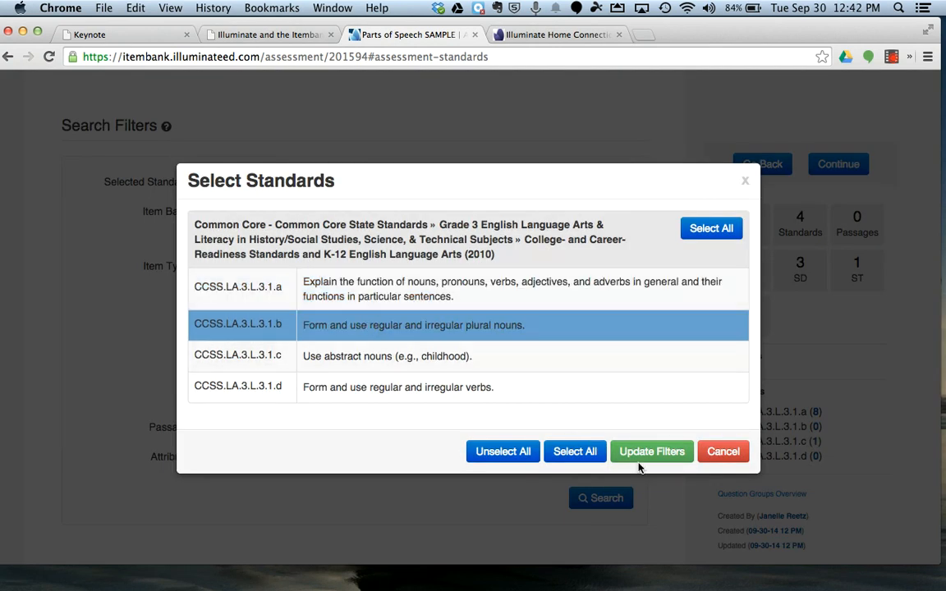
click(435, 366)
click(480, 387)
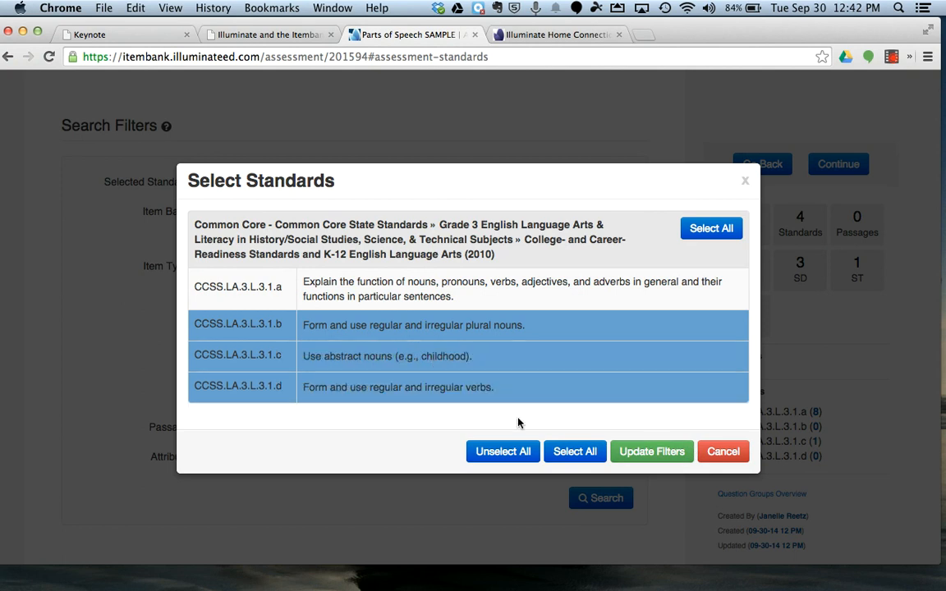
click(647, 453)
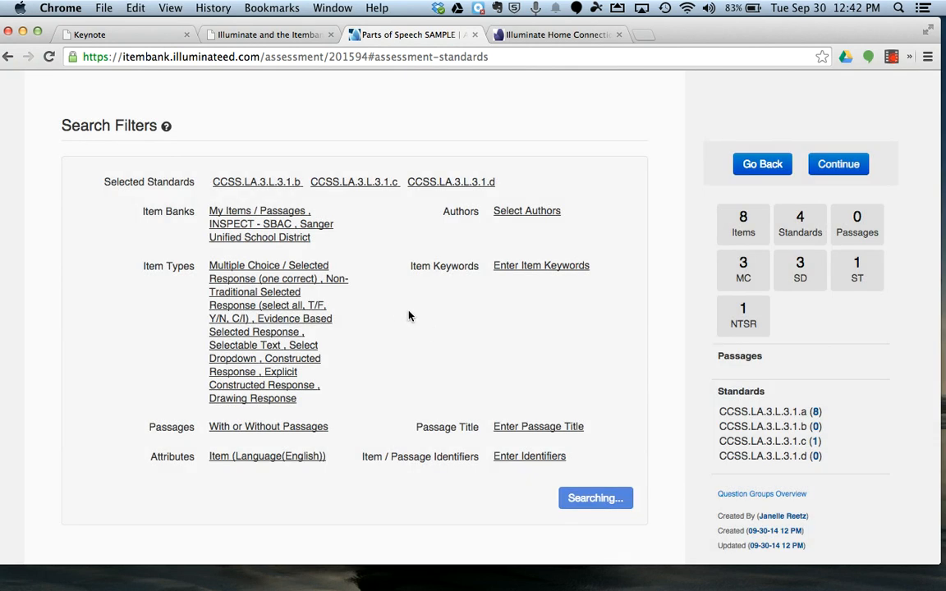
scroll(401, 320, down, 5)
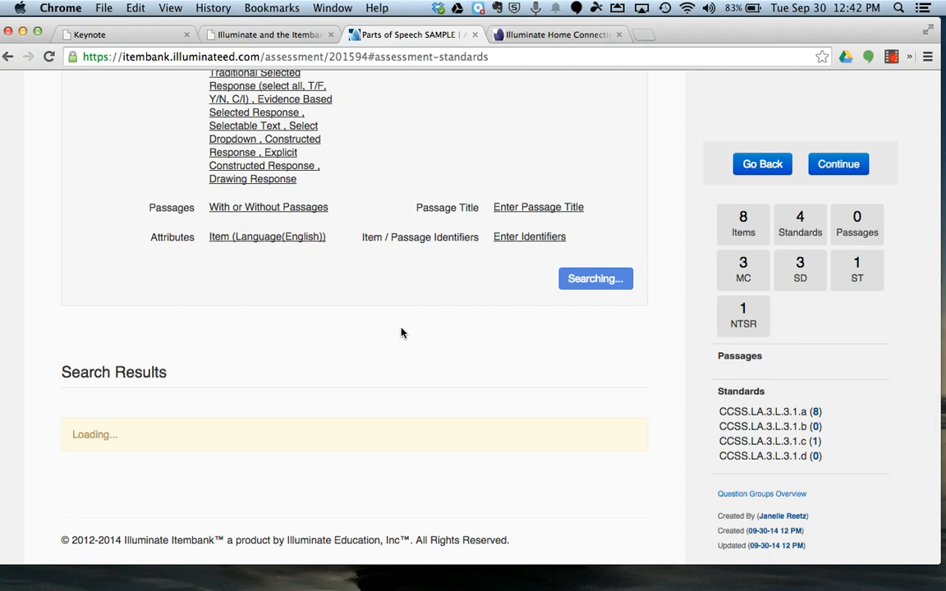
scroll(400, 328, down, 1)
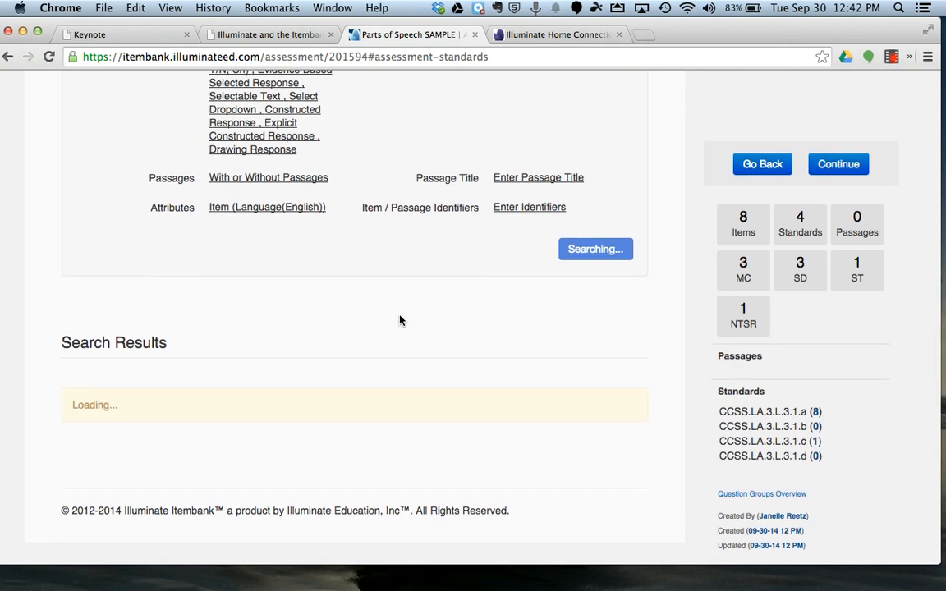
Step: Add the CCSS.LA.3.L.3.1.b Non-Traditional Selected Response question asking which two sentences have no errors to the assessment
scroll(400, 320, down, 15)
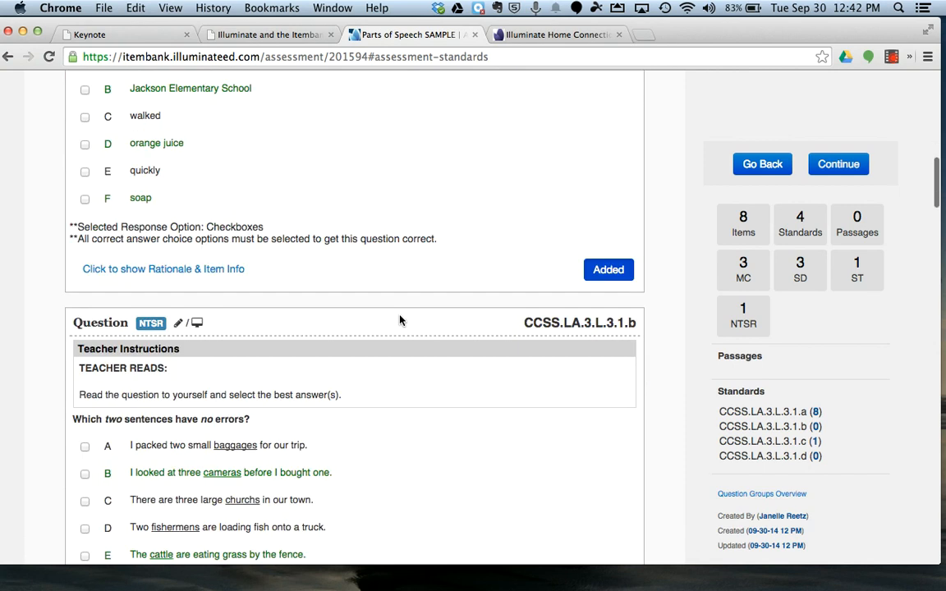
scroll(400, 320, down, 1)
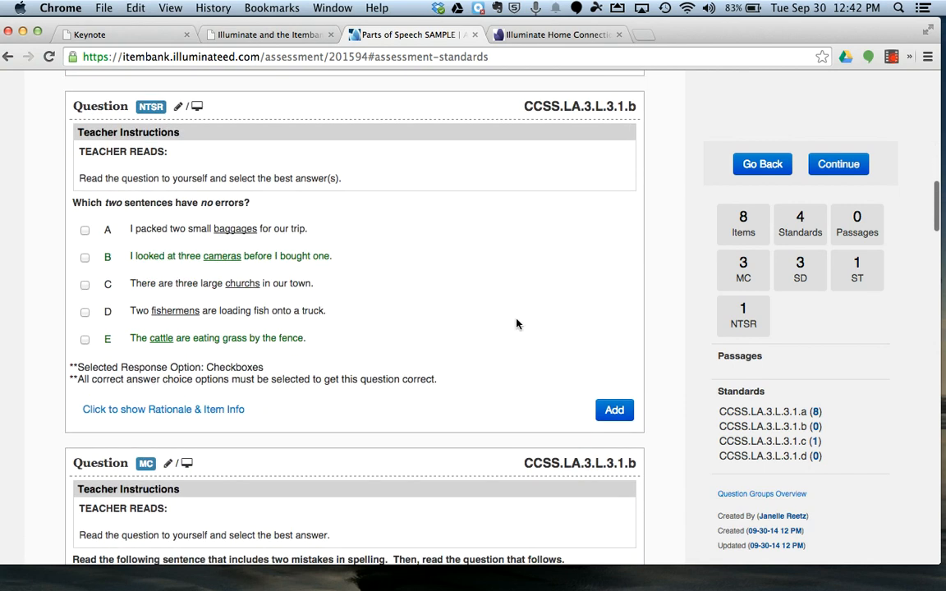
click(614, 410)
Step: Add the CCSS.LA.3.L.3.1.d Select Dropdown question about the verb in the first place ribbon sentence to the assessment
scroll(363, 285, down, 17)
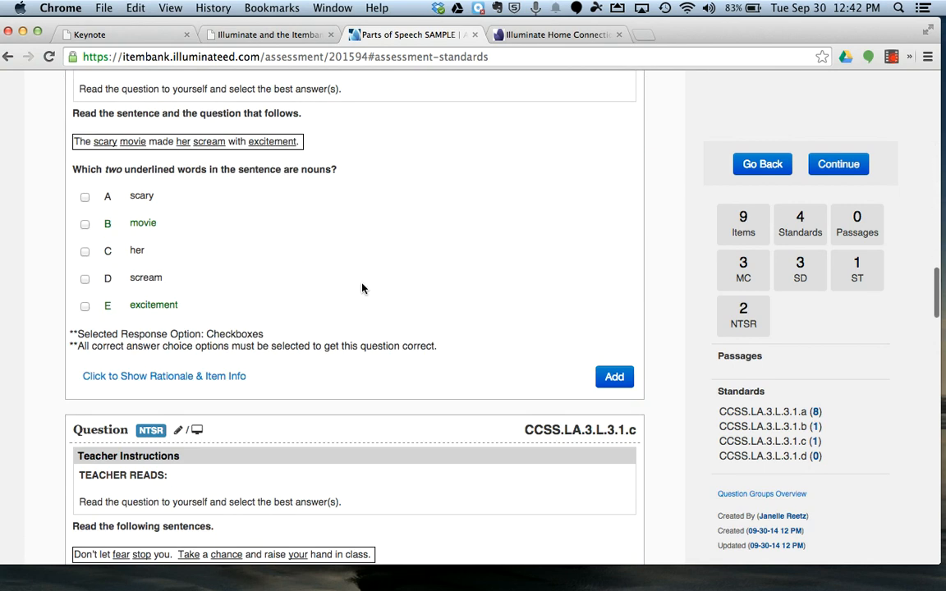
scroll(363, 288, down, 20)
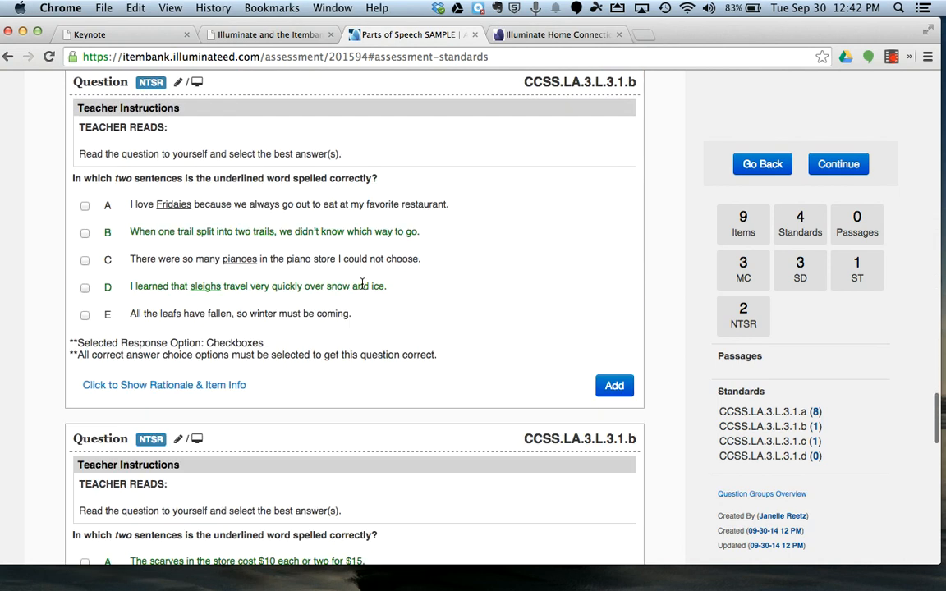
scroll(361, 285, down, 20)
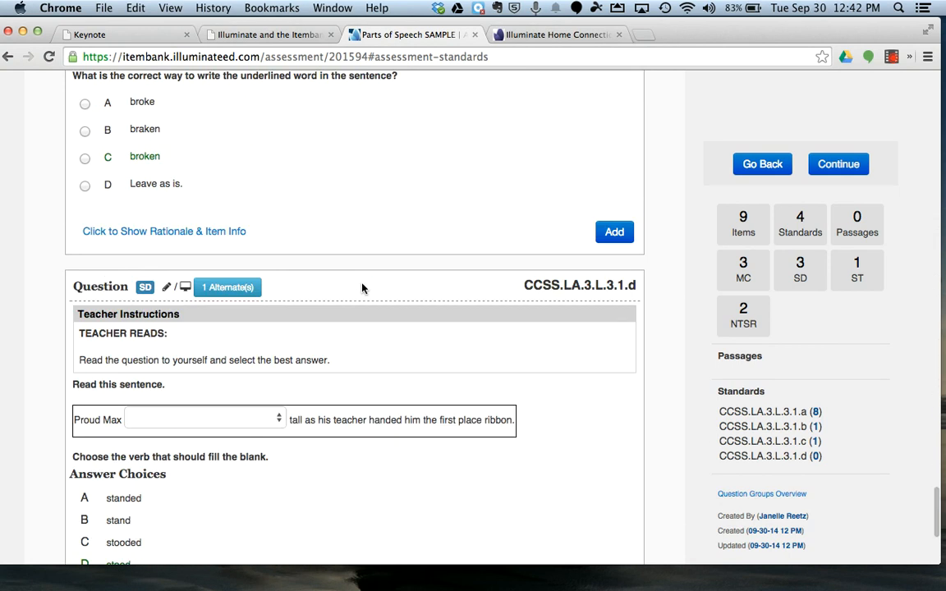
scroll(362, 288, down, 4)
scroll(362, 288, down, 2)
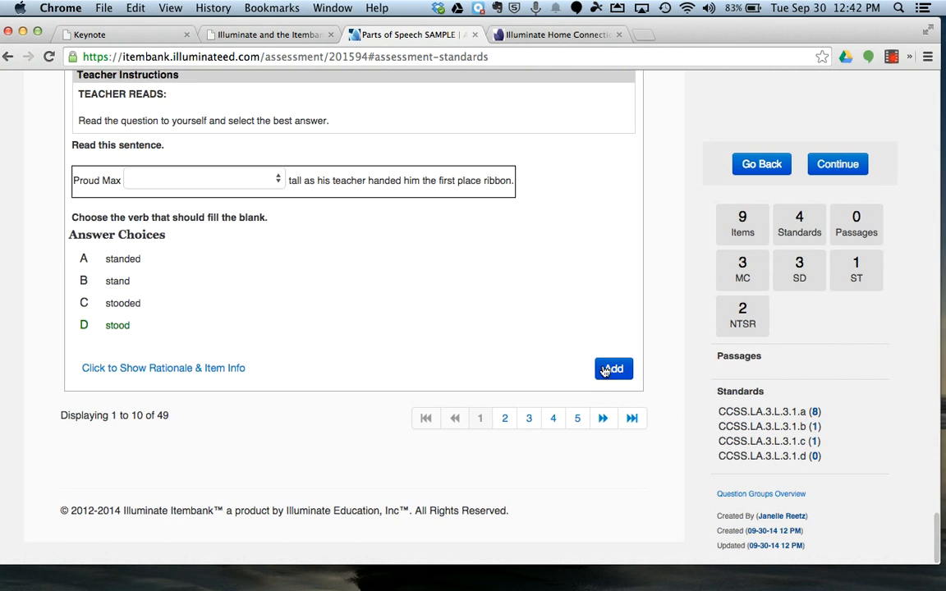
click(607, 371)
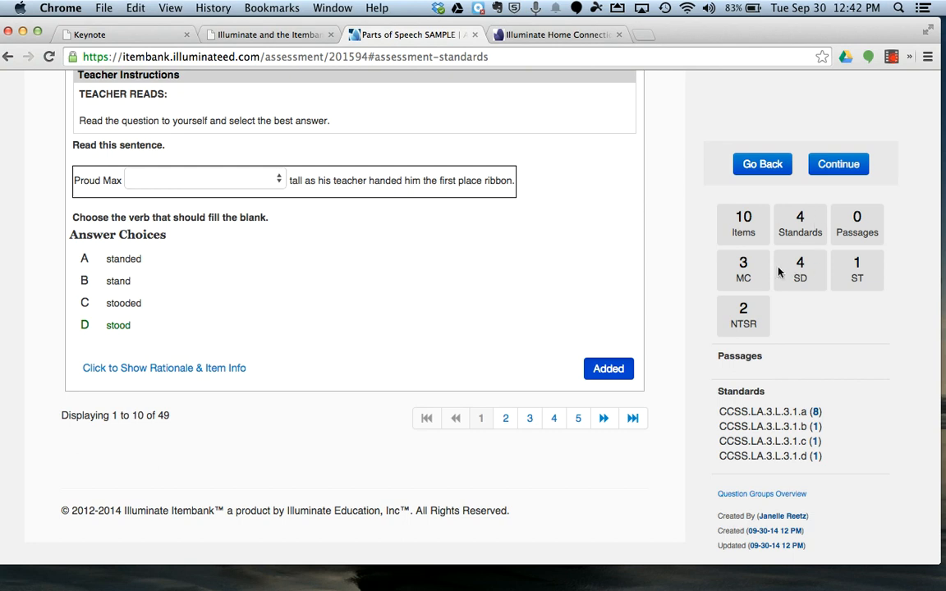
Step: Continue to the assessment review and shuffle the answer choices for all questions at once
scroll(731, 275, up, 1)
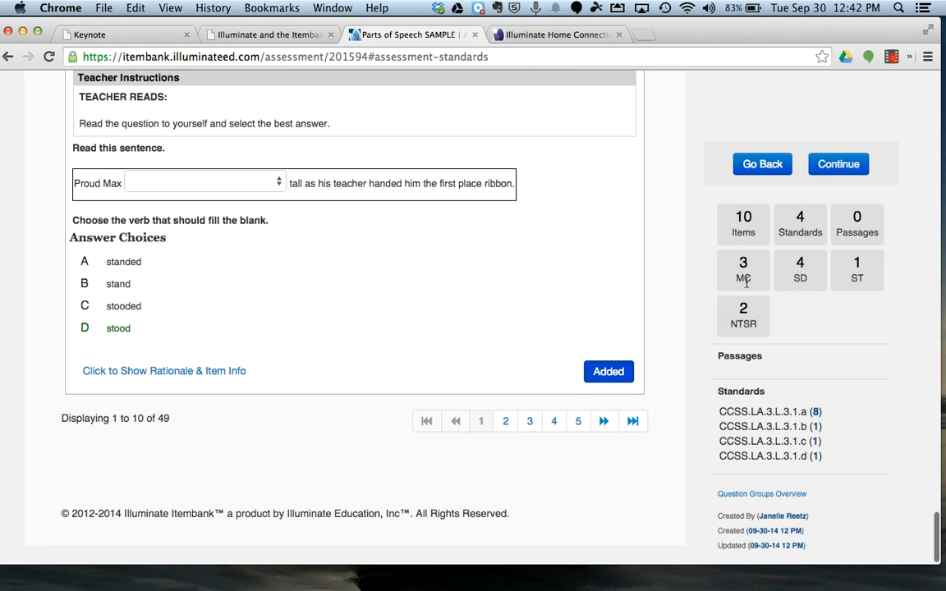
scroll(798, 280, up, 1)
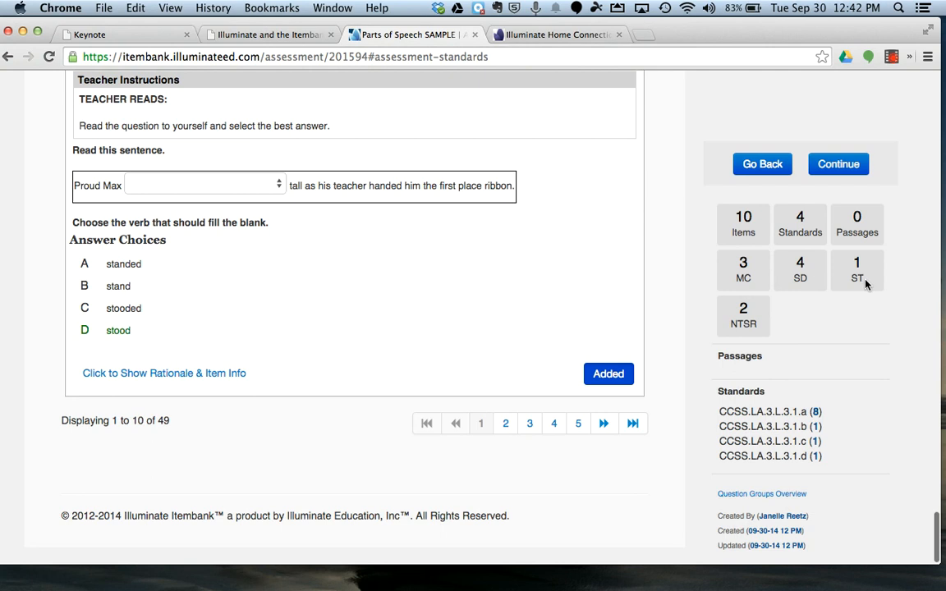
click(836, 167)
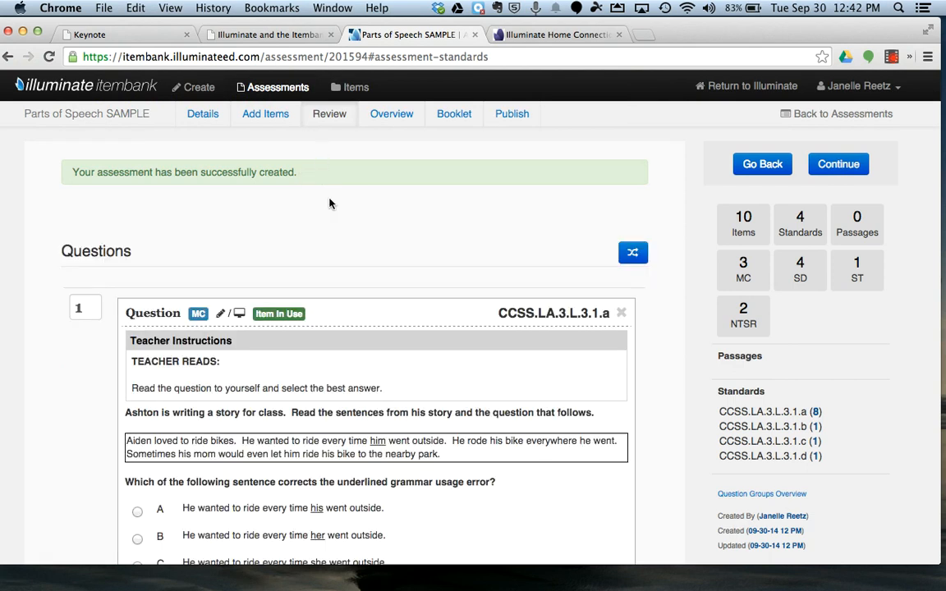
scroll(341, 262, down, 5)
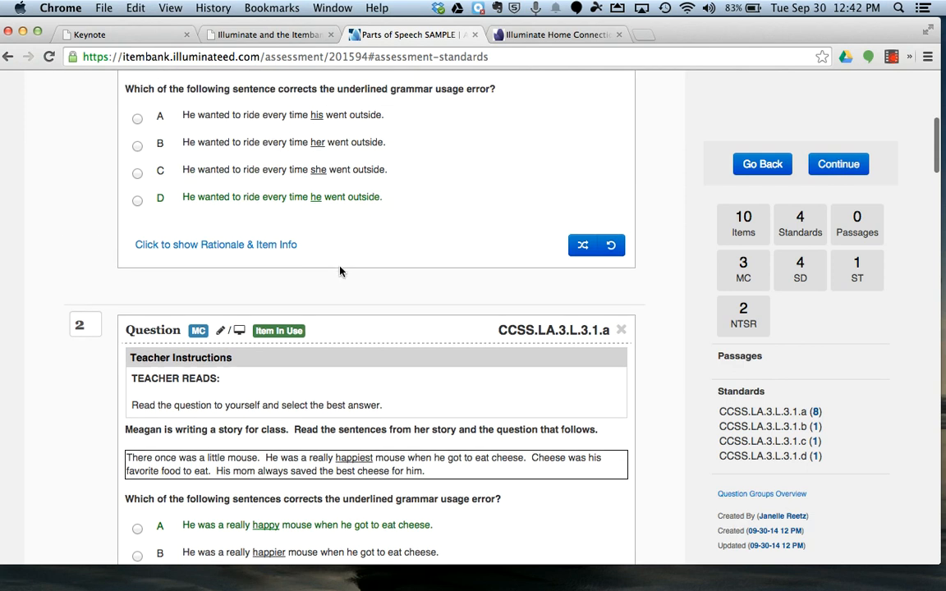
scroll(340, 271, up, 4)
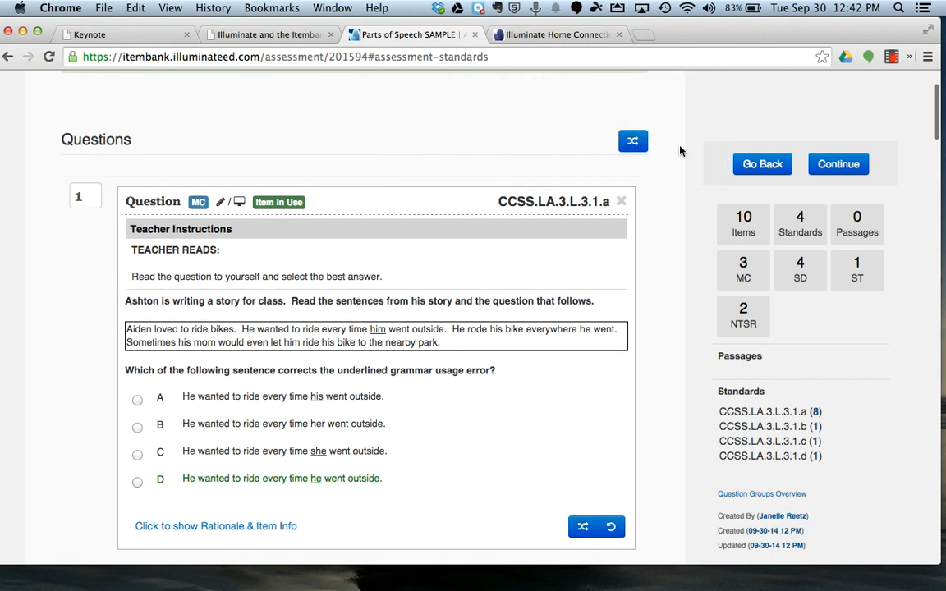
click(641, 147)
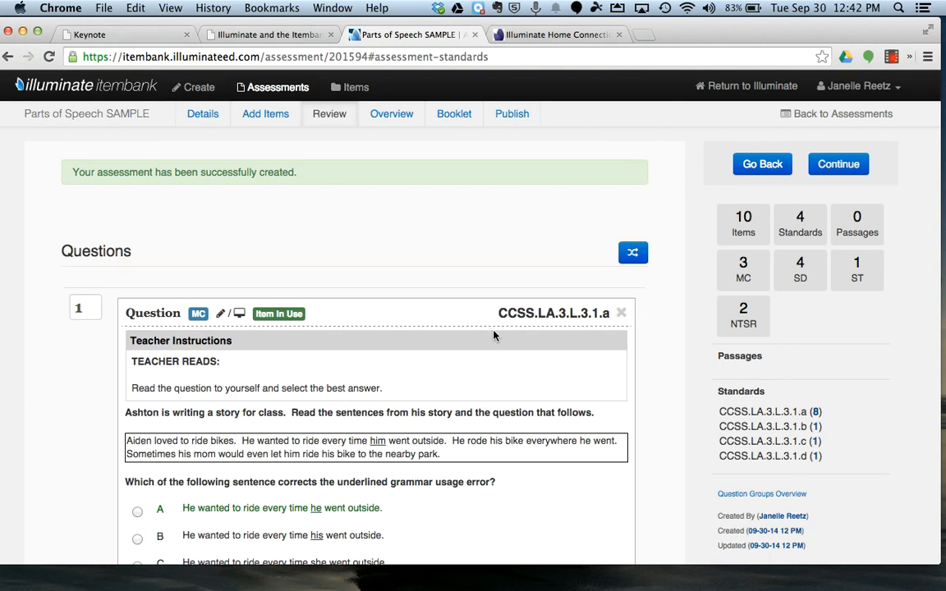
Step: Reshuffle the answer choices of question 1 three times
scroll(483, 328, down, 4)
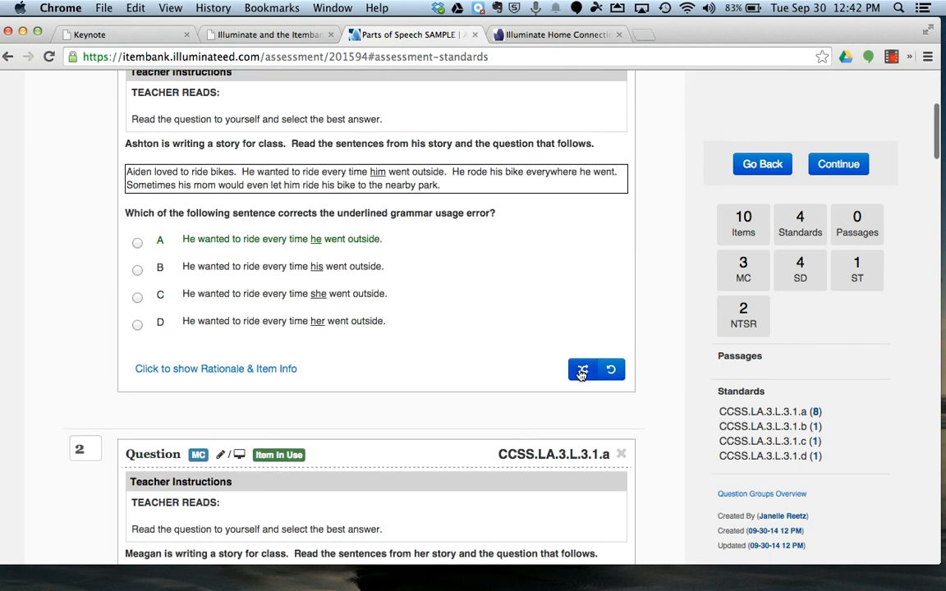
click(582, 369)
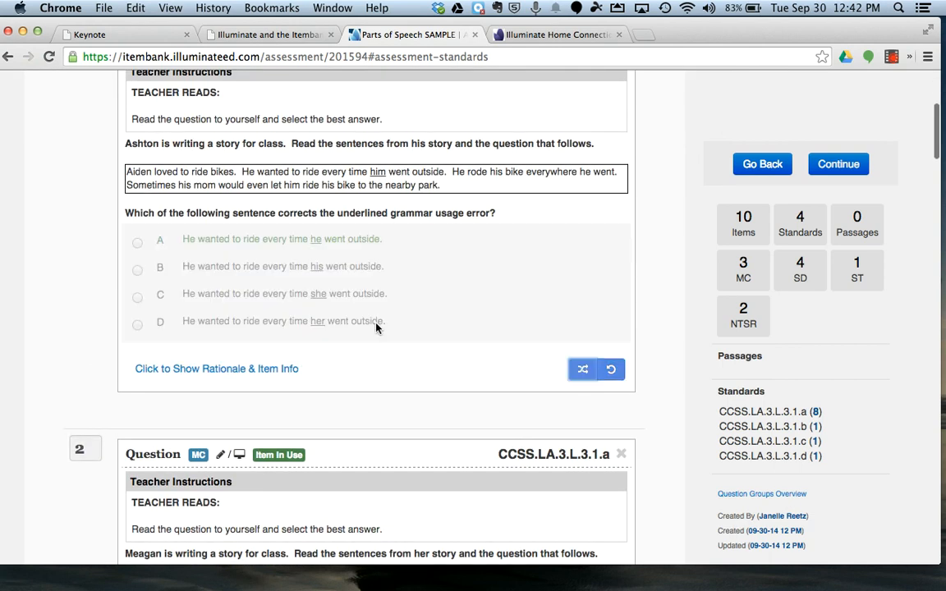
click(581, 372)
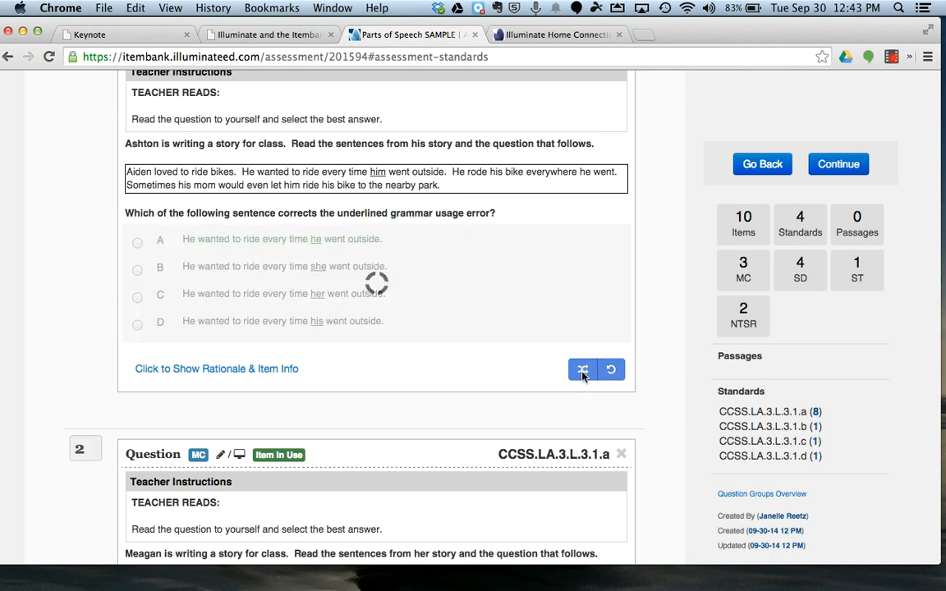
click(582, 371)
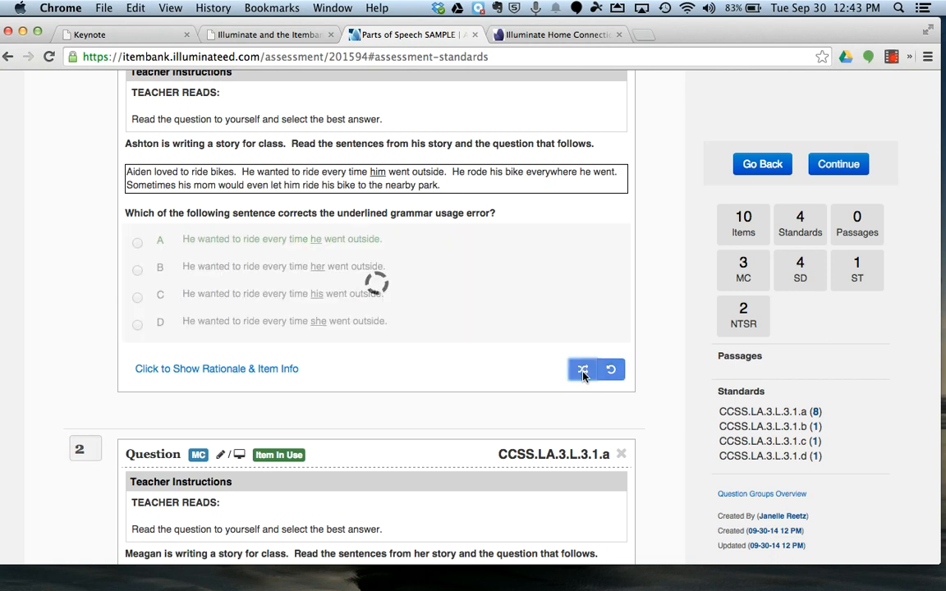
Step: Shuffle the answer choices of question 3, the Select Dropdown item about the missing part of the sentence
scroll(274, 336, down, 10)
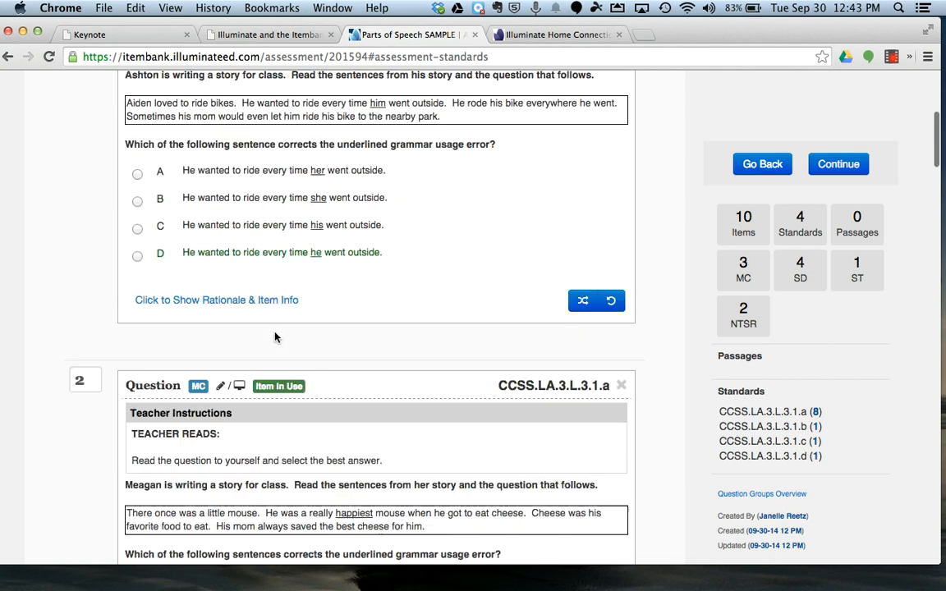
scroll(141, 198, down, 11)
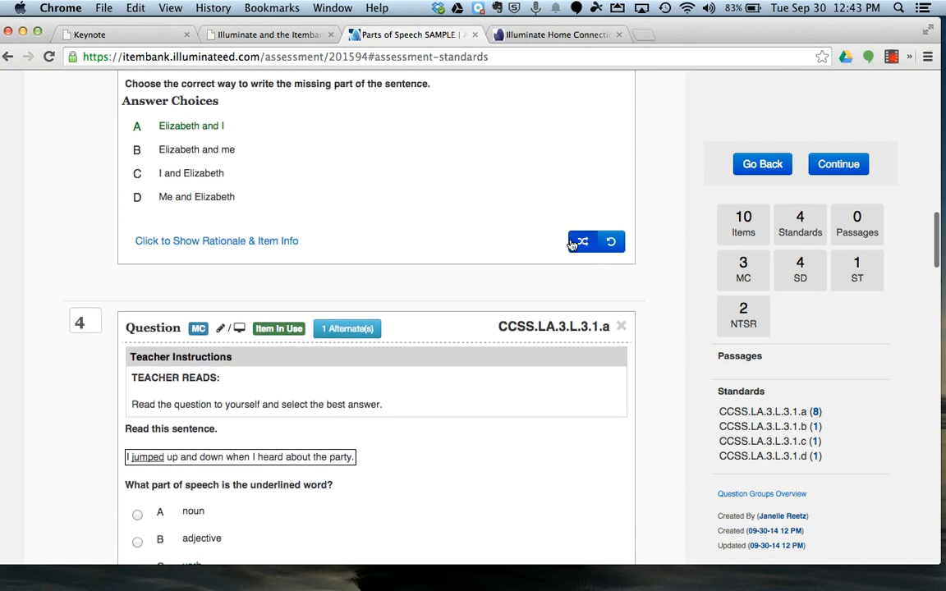
click(582, 240)
scroll(371, 253, down, 18)
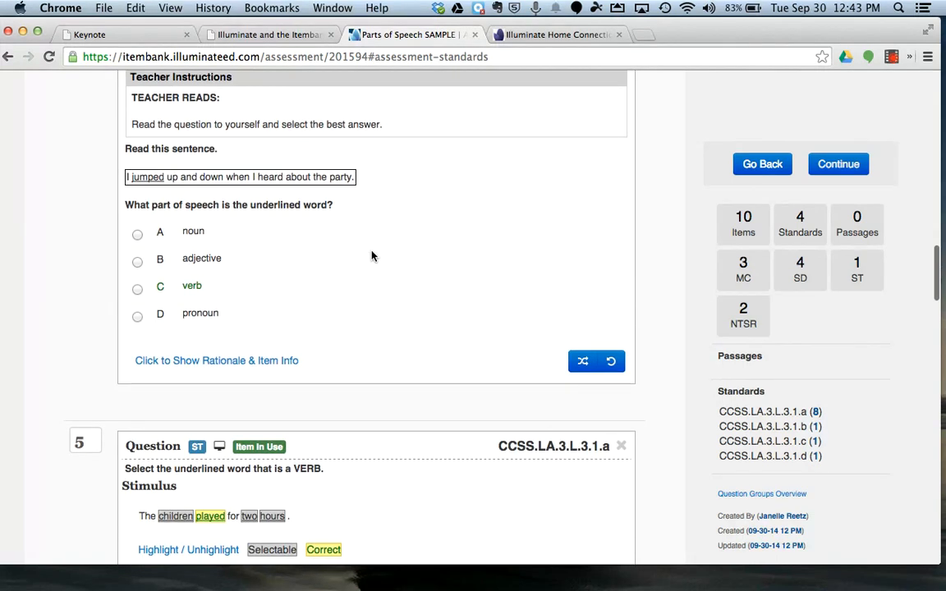
Step: Continue to the questions overview and examine the order, item types and standards of the questions
scroll(371, 260, up, 13)
scroll(371, 260, up, 20)
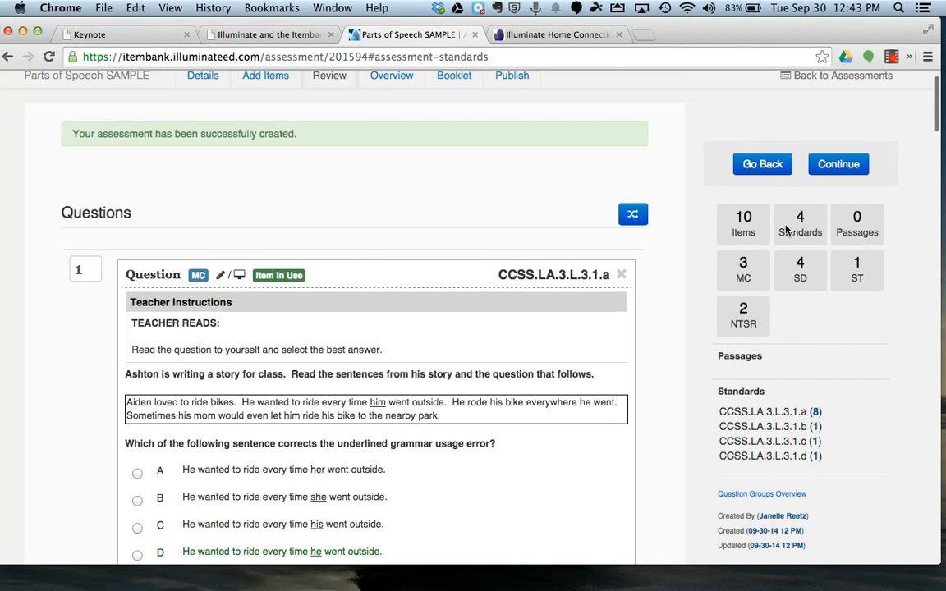
click(836, 170)
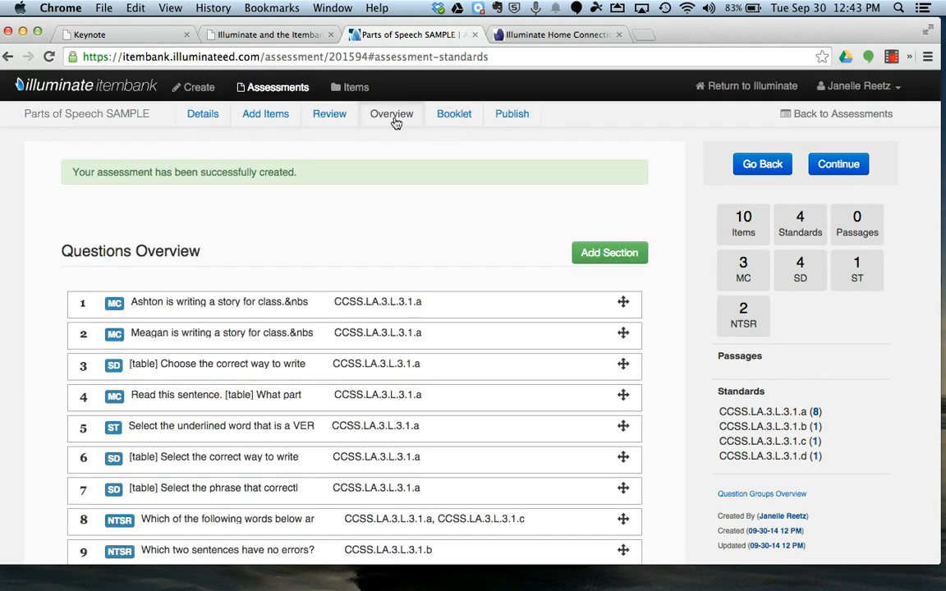
scroll(289, 323, down, 5)
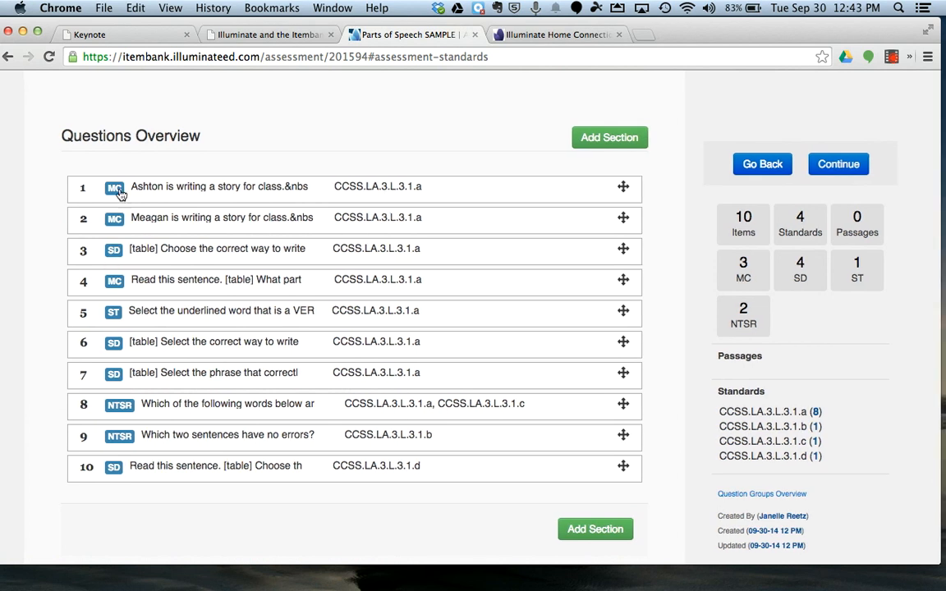
scroll(119, 319, up, 1)
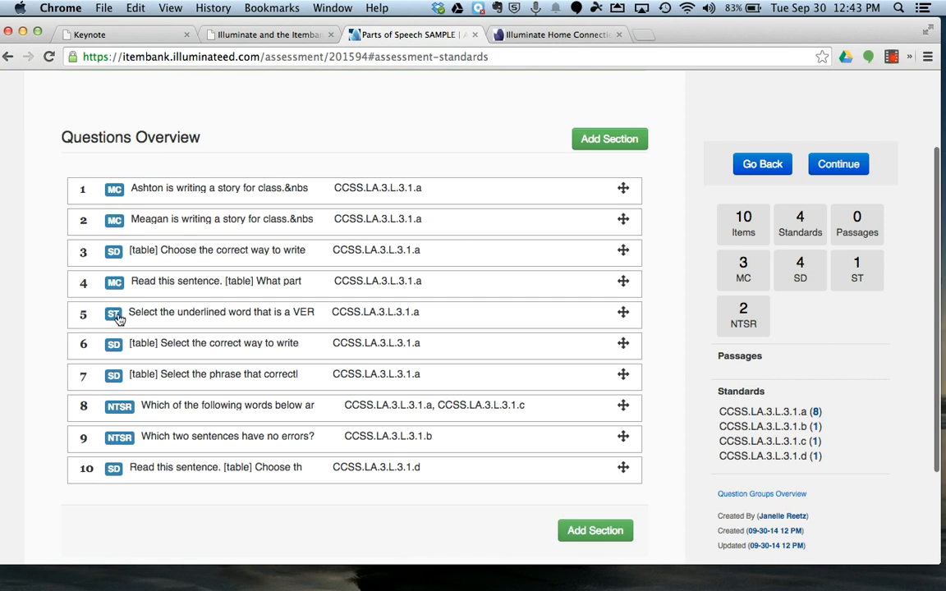
scroll(129, 368, up, 1)
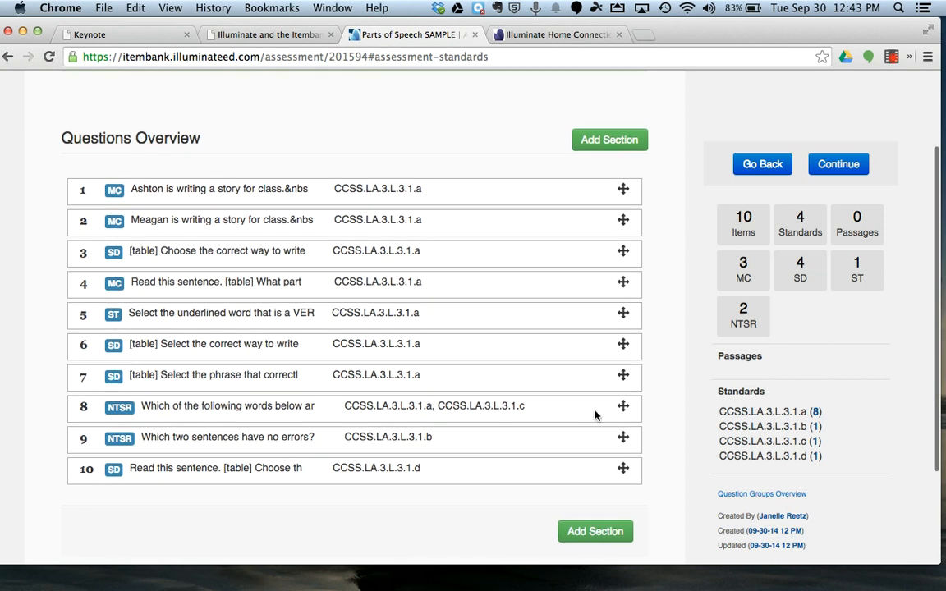
Step: Reorder the questions: move question 8 to position 4, the second multiple-choice question to position 6, and "Select the phrase" to position 5
drag(624, 417, 612, 282)
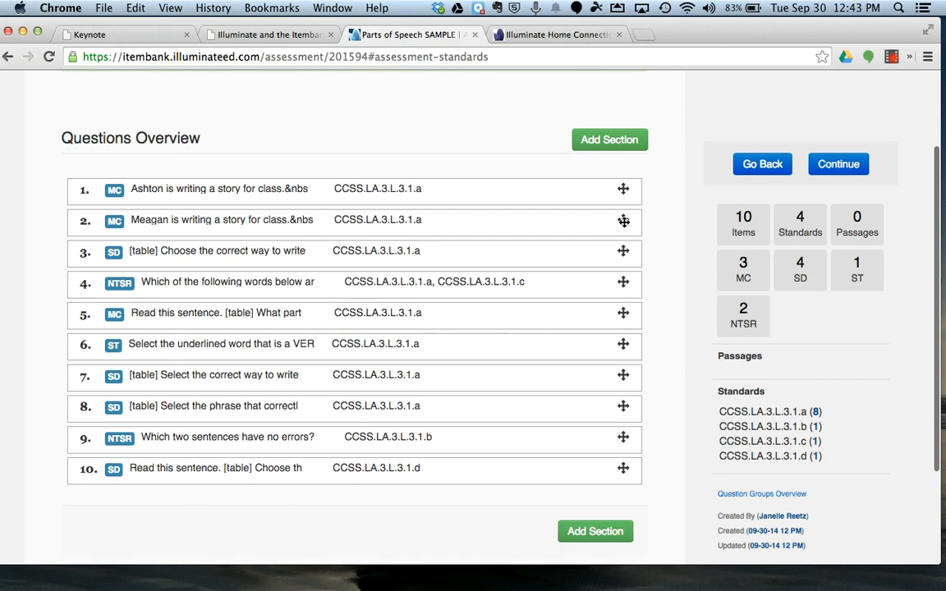
drag(623, 220, 623, 343)
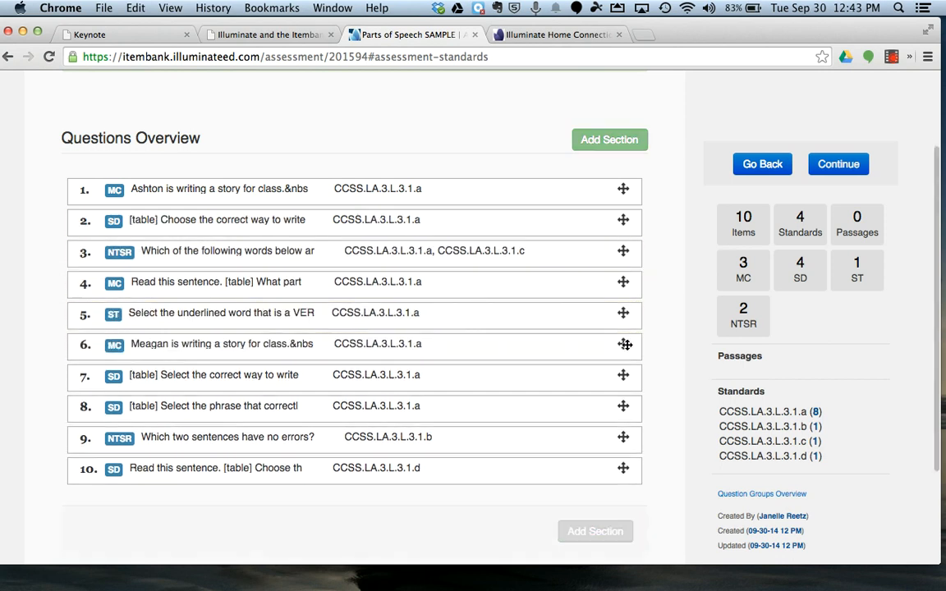
drag(623, 406, 623, 313)
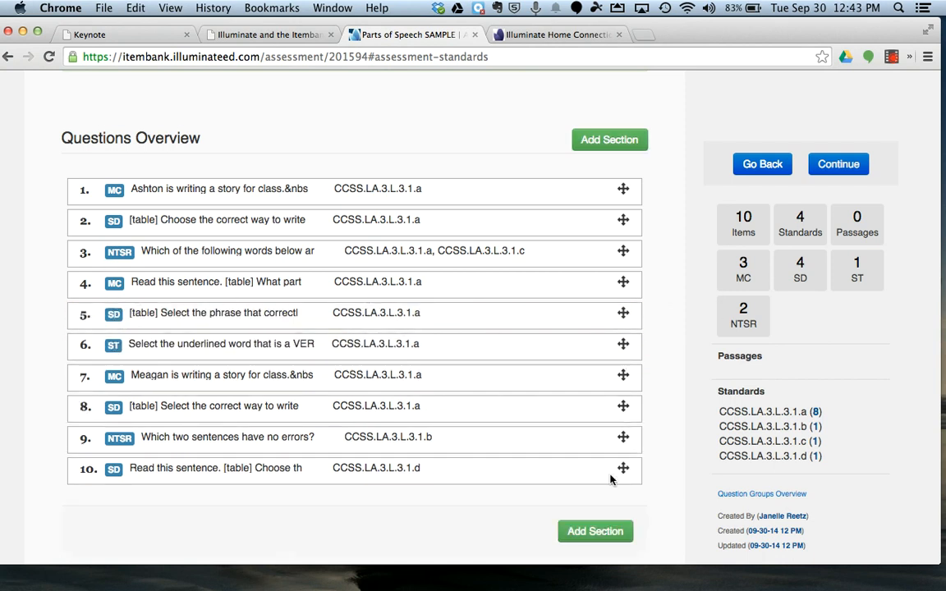
Step: Continue to the booklet's print options and set the question spacing to Large - 2x
scroll(613, 481, up, 3)
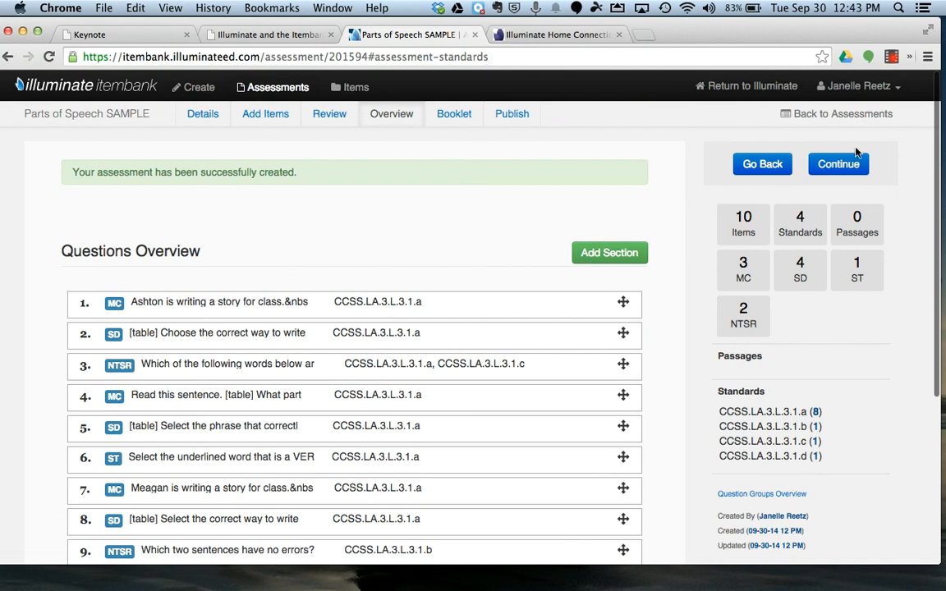
click(862, 167)
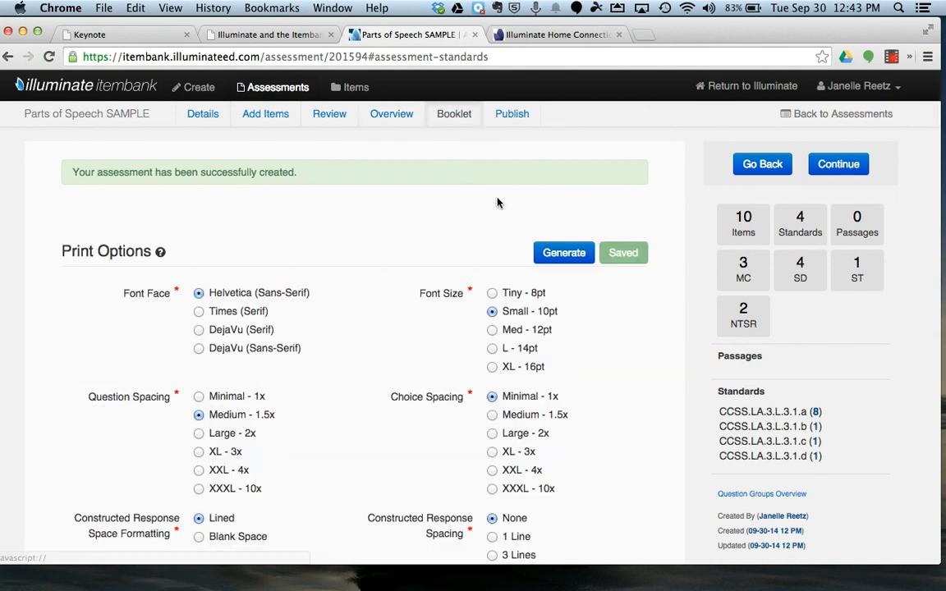
scroll(308, 249, down, 5)
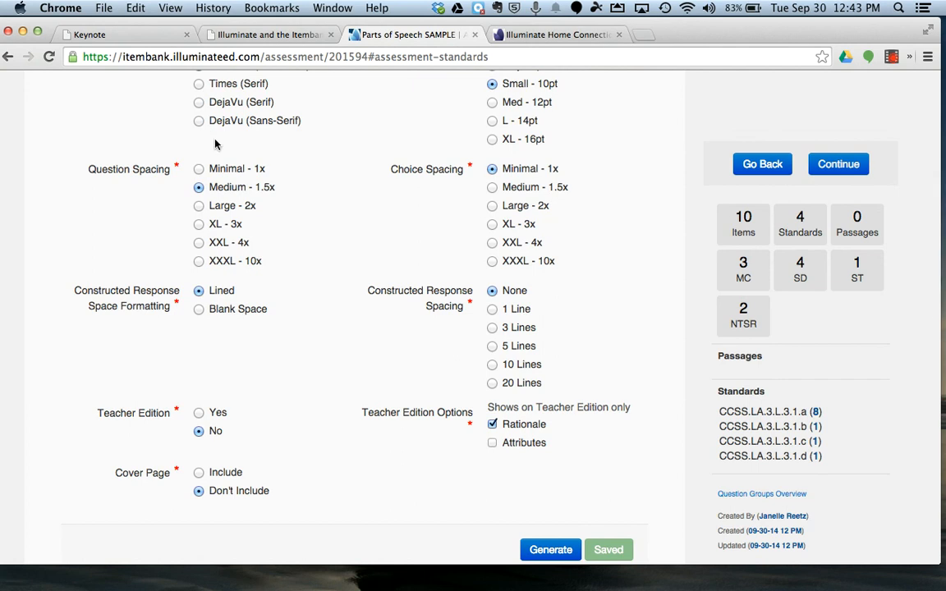
scroll(204, 132, up, 2)
scroll(203, 261, up, 1)
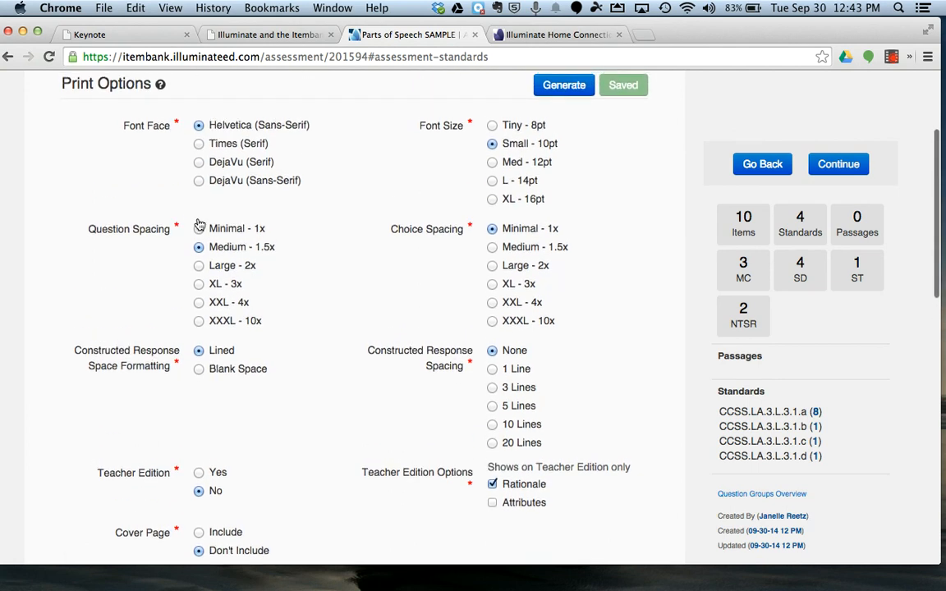
click(200, 269)
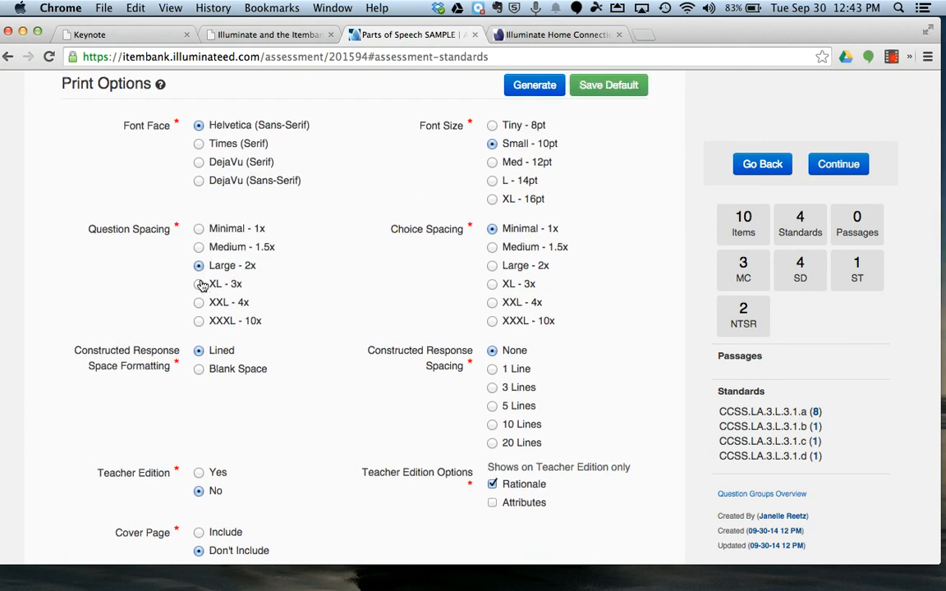
scroll(300, 382, down, 2)
scroll(301, 382, down, 1)
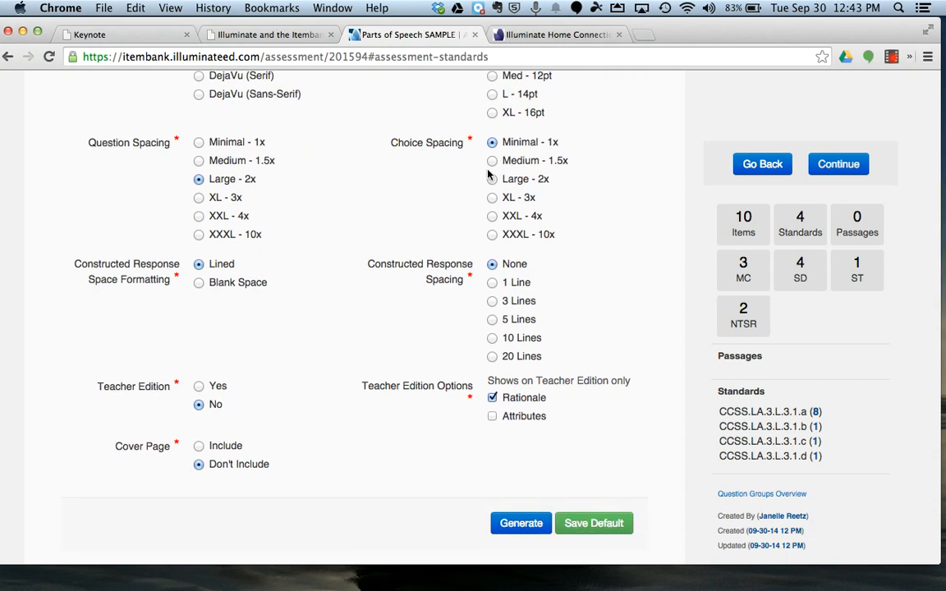
scroll(490, 182, up, 2)
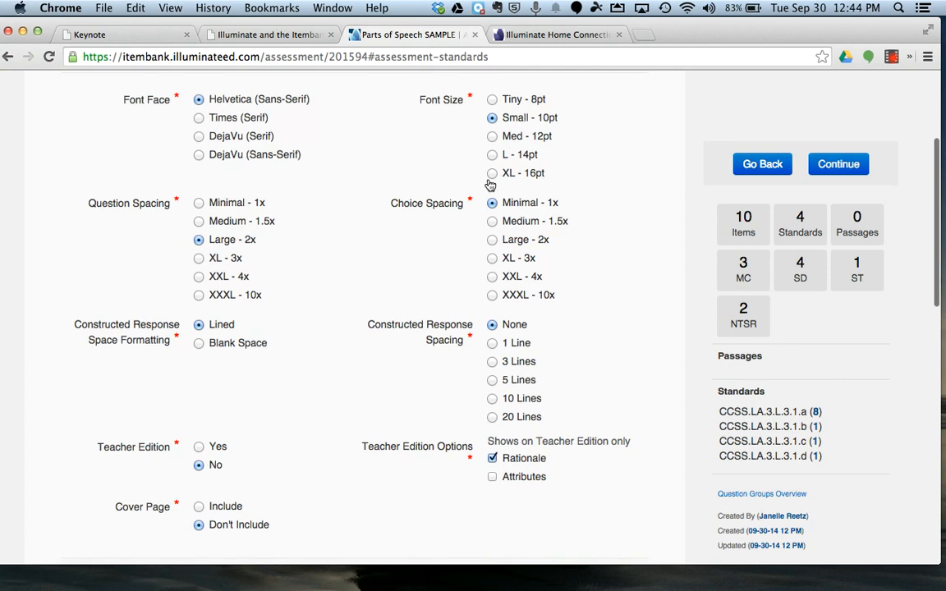
Step: Set the booklet's choice spacing to Medium - 1.5x and its font size to Med - 12pt
click(492, 239)
click(492, 221)
scroll(493, 147, up, 1)
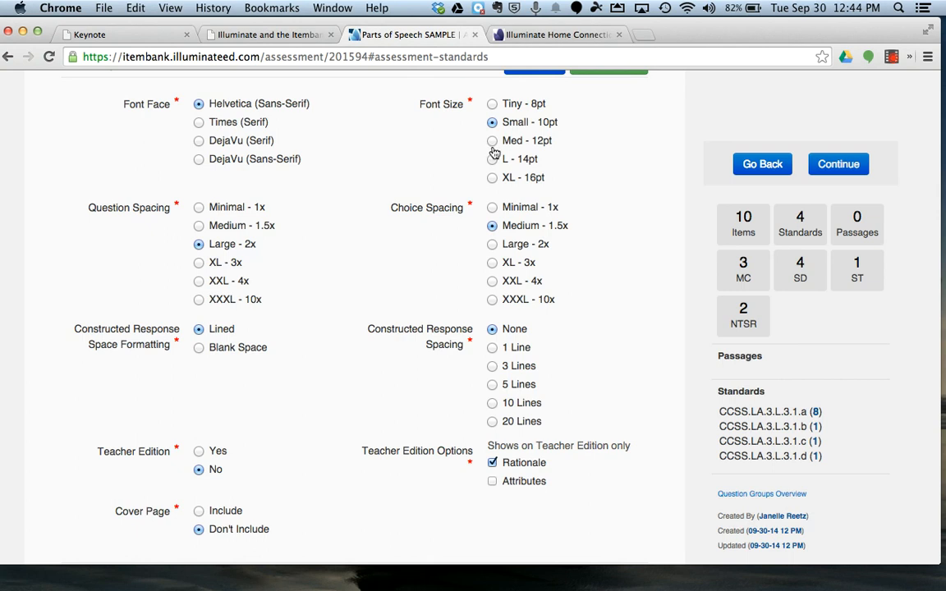
click(493, 147)
scroll(529, 170, down, 4)
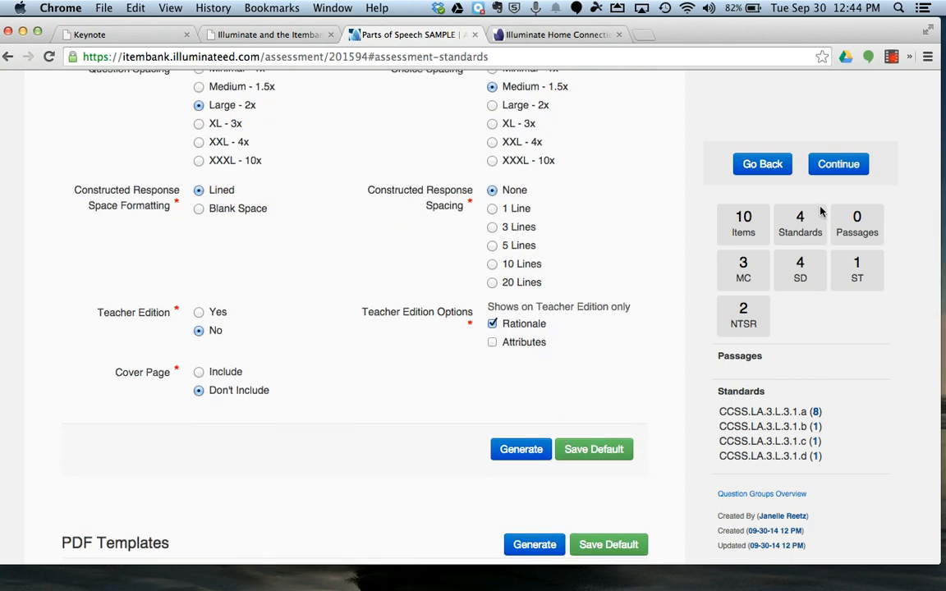
scroll(538, 448, up, 1)
scroll(539, 457, up, 1)
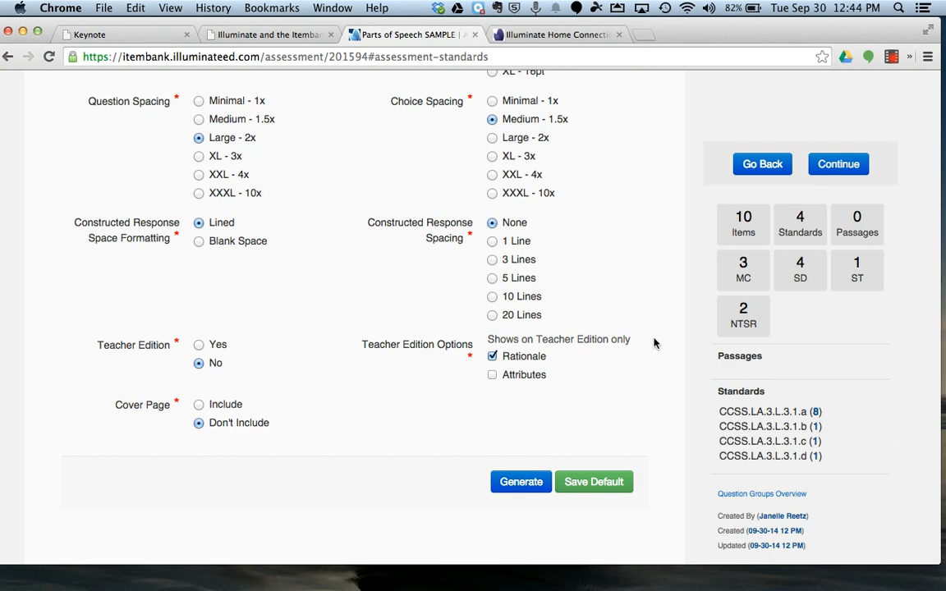
Step: Continue past the booklet options and publish the assessment "Parts of Speech SAMPLE"
click(849, 176)
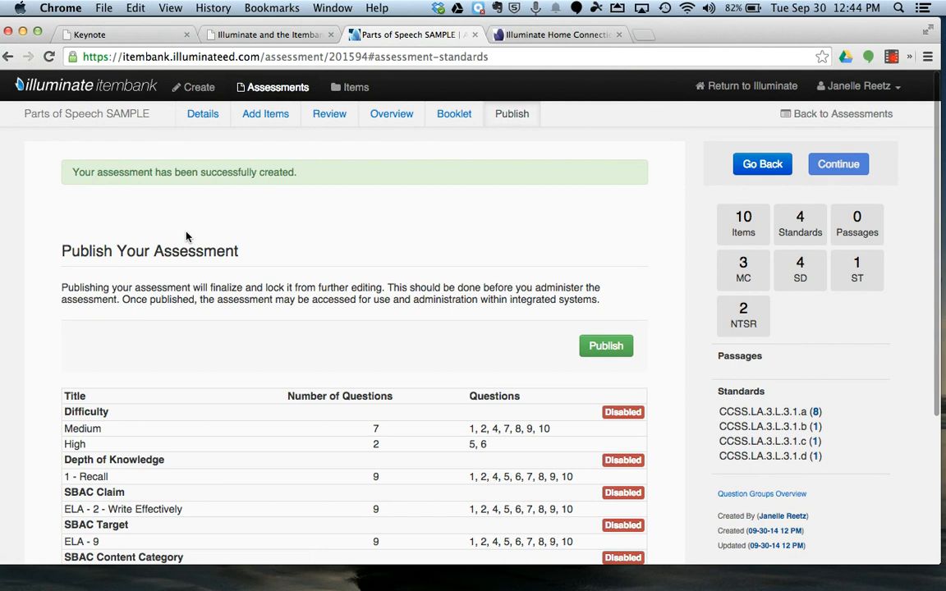
scroll(187, 237, down, 2)
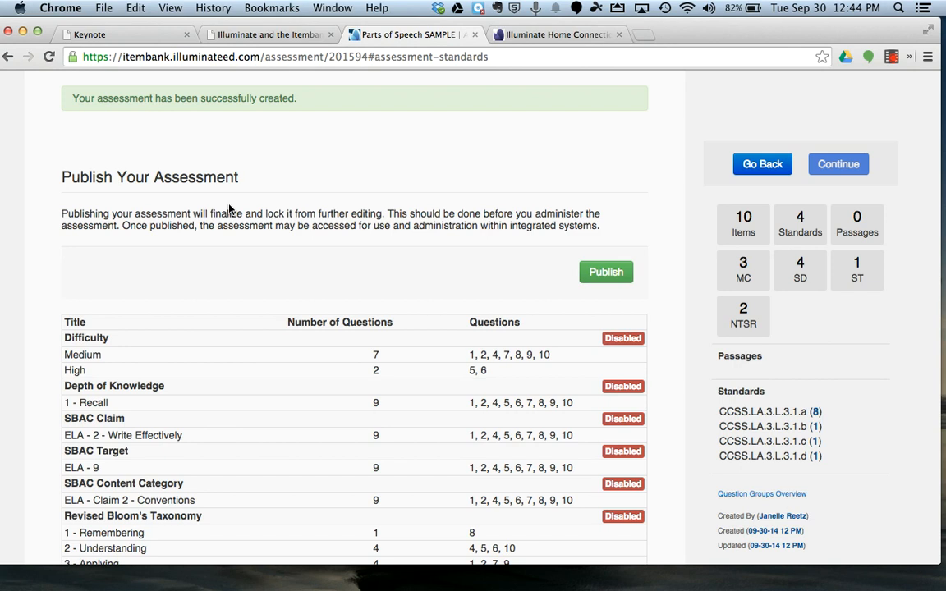
click(602, 283)
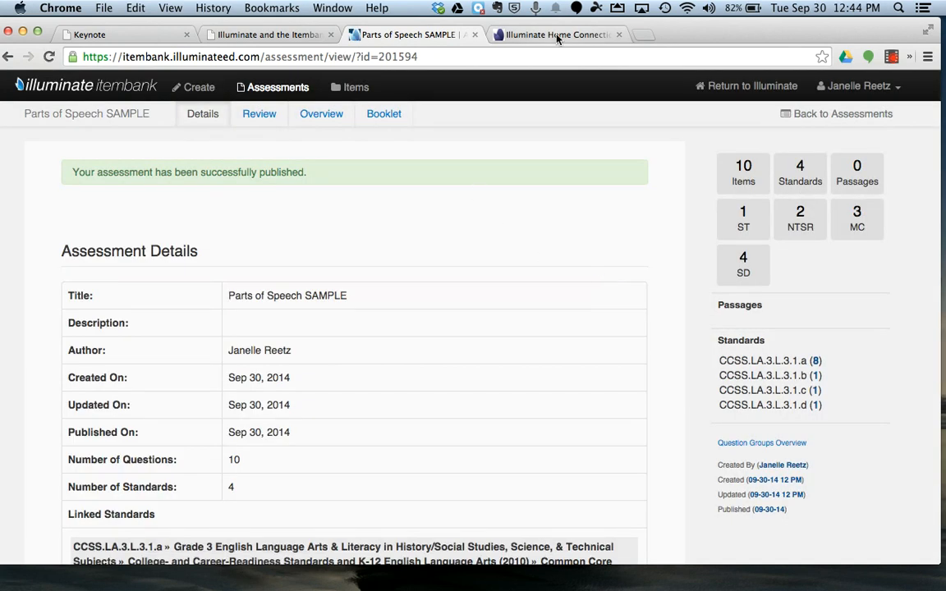
Step: Return from Itembank to Illuminate Education and list the assessments
click(779, 92)
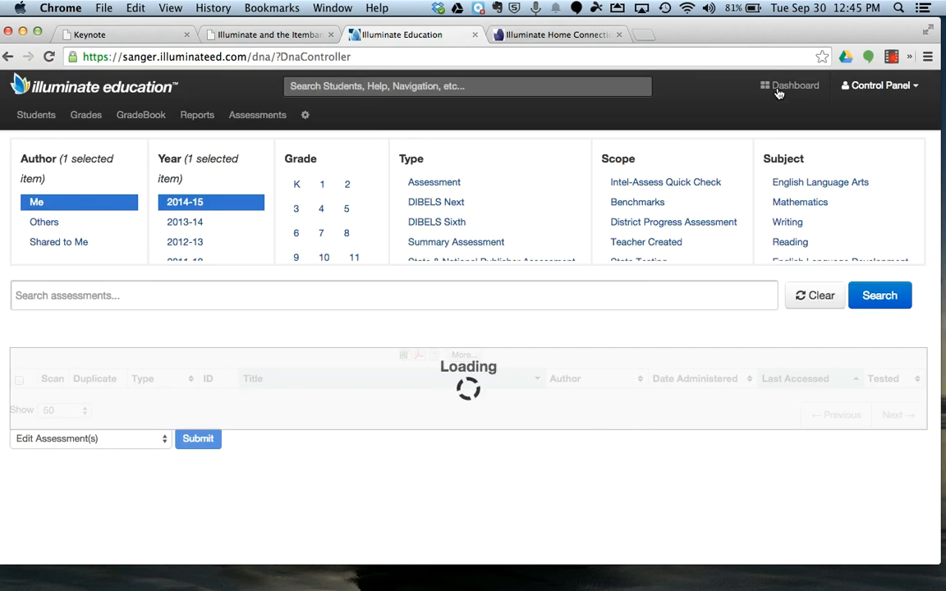
click(257, 117)
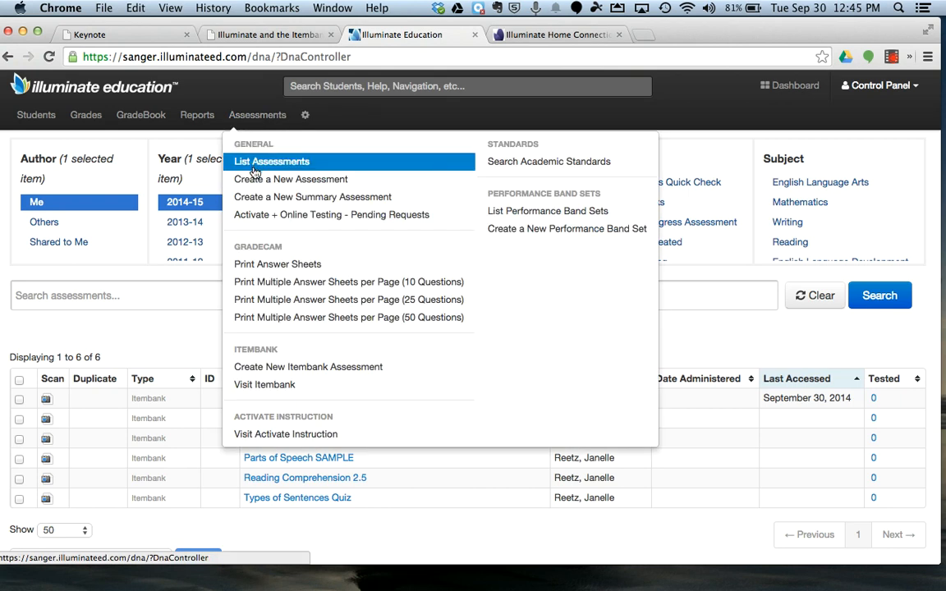
click(257, 163)
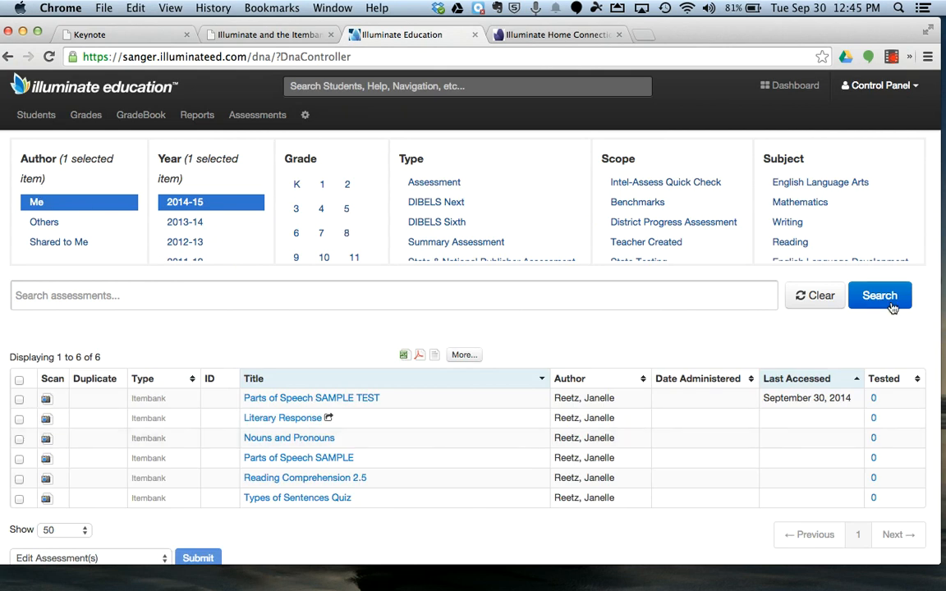
Step: Clear all filters of the assessment list and search for assessments with the author set to Me
click(813, 299)
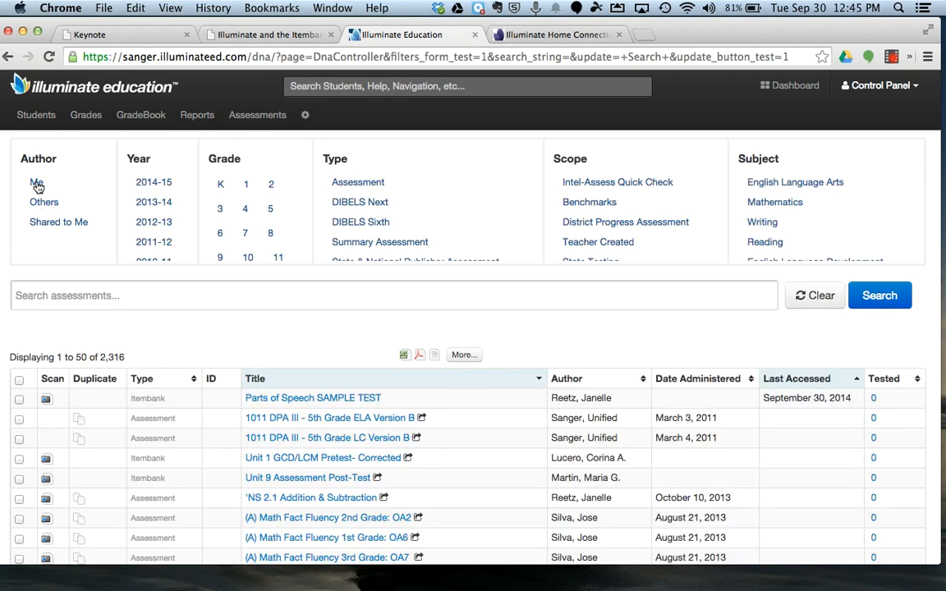
click(36, 184)
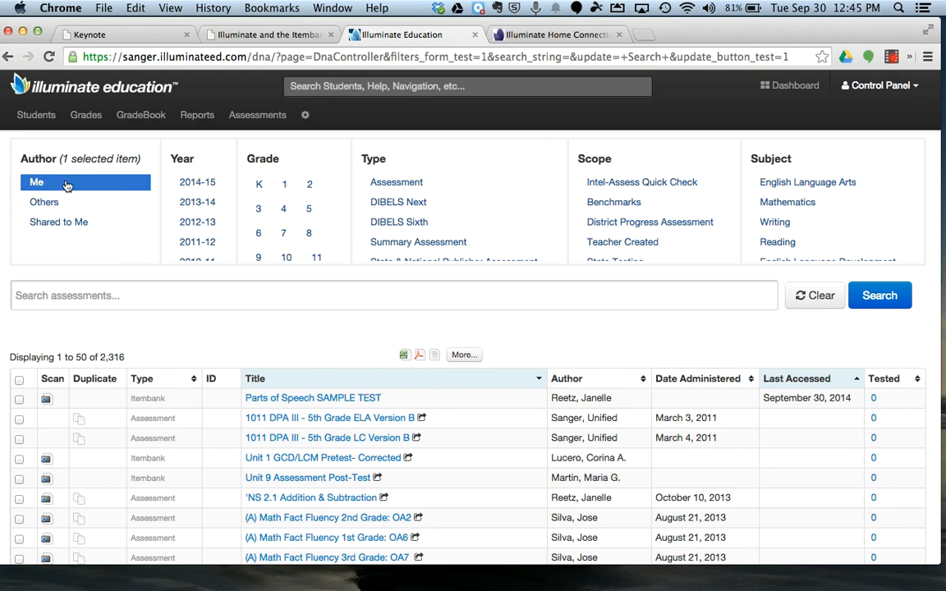
click(890, 294)
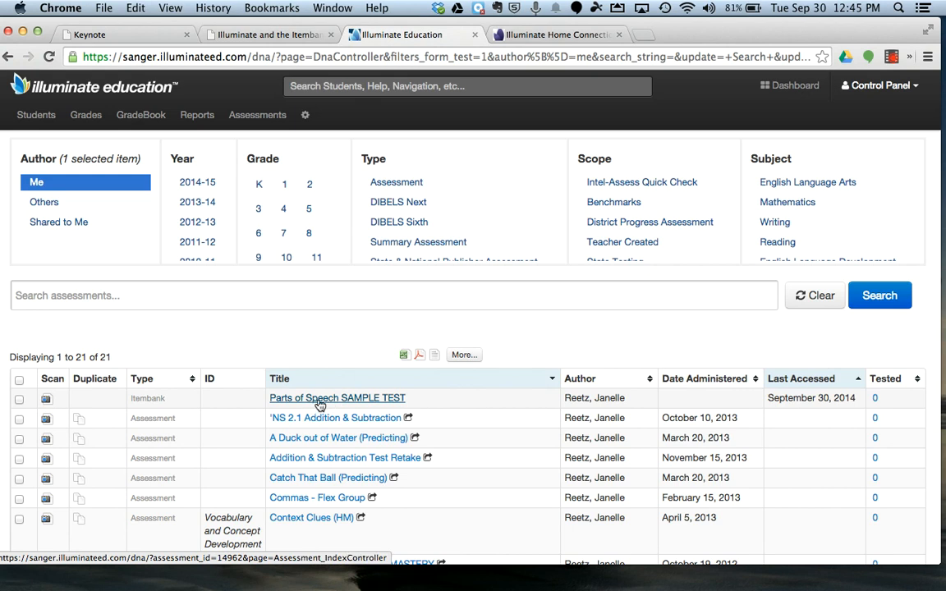
Step: Find the Itembank assessment "Parts of Speech SAMPLE" in the list and open it
scroll(320, 405, down, 2)
scroll(321, 403, up, 2)
scroll(320, 386, down, 10)
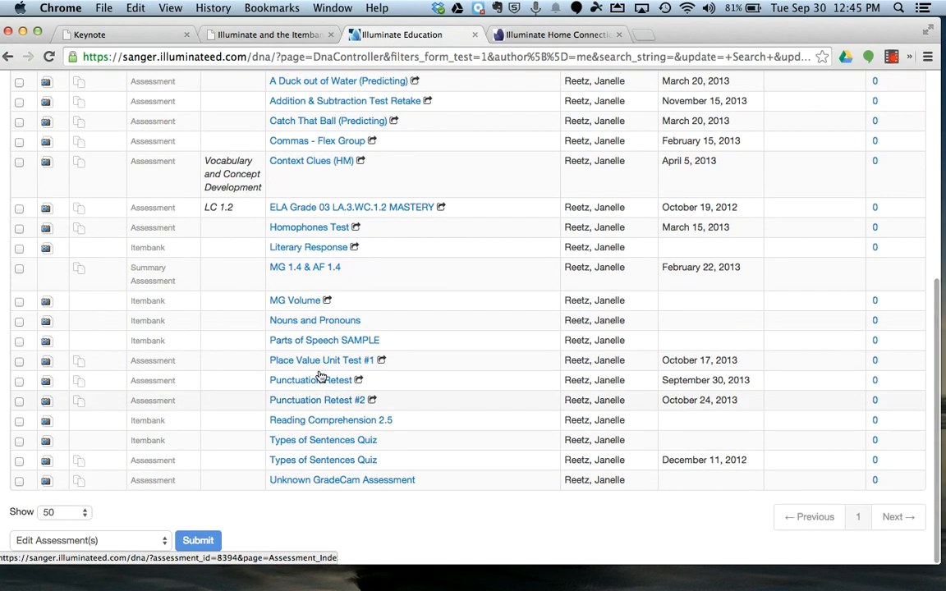
scroll(310, 353, up, 10)
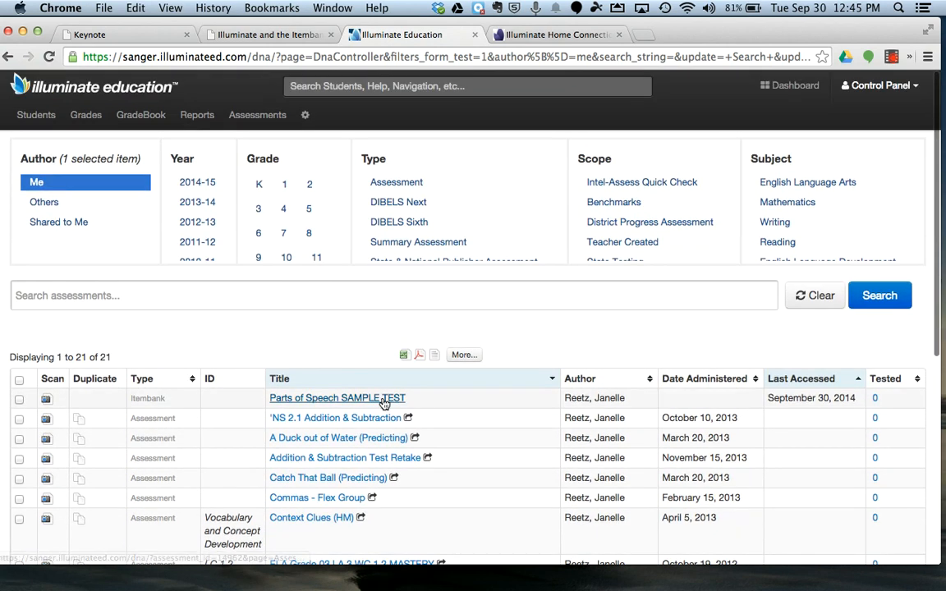
scroll(383, 400, down, 10)
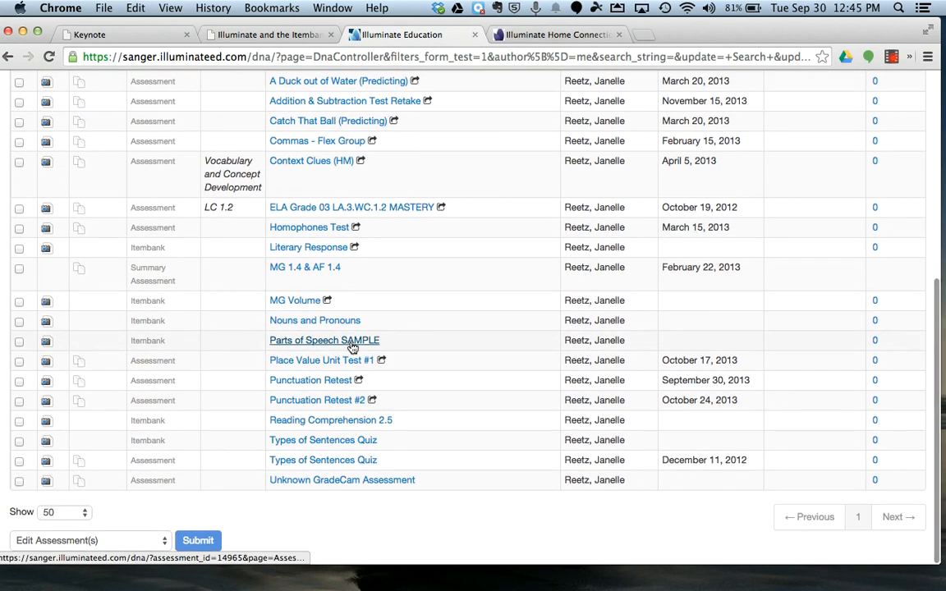
click(351, 343)
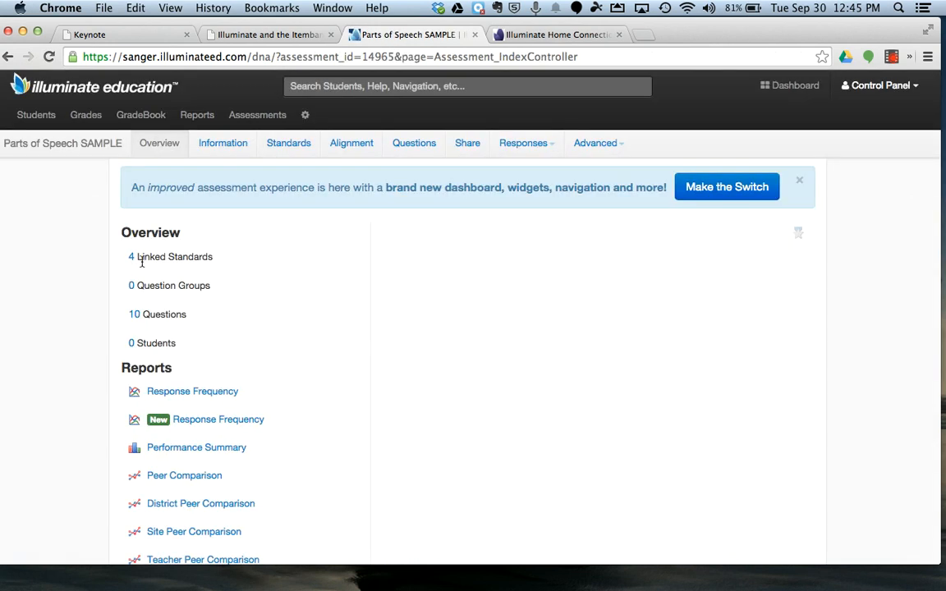
Step: Review the standards already linked to the assessment and return to its overview
click(132, 259)
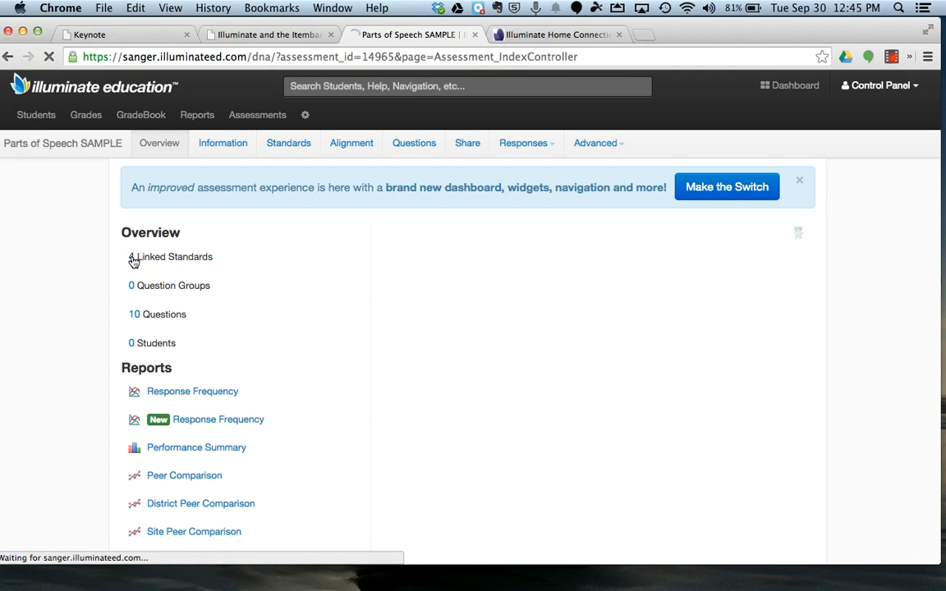
scroll(187, 279, down, 2)
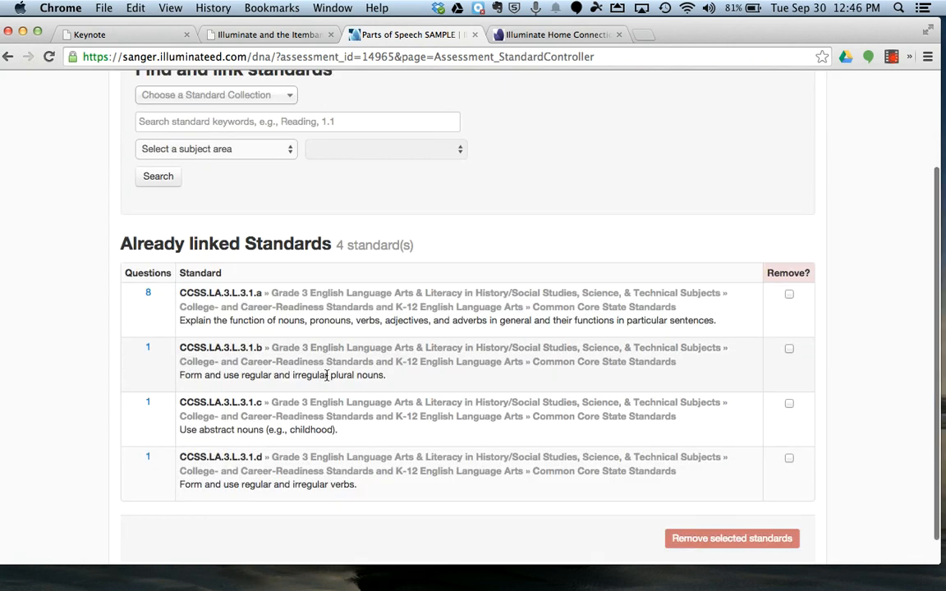
scroll(160, 365, down, 3)
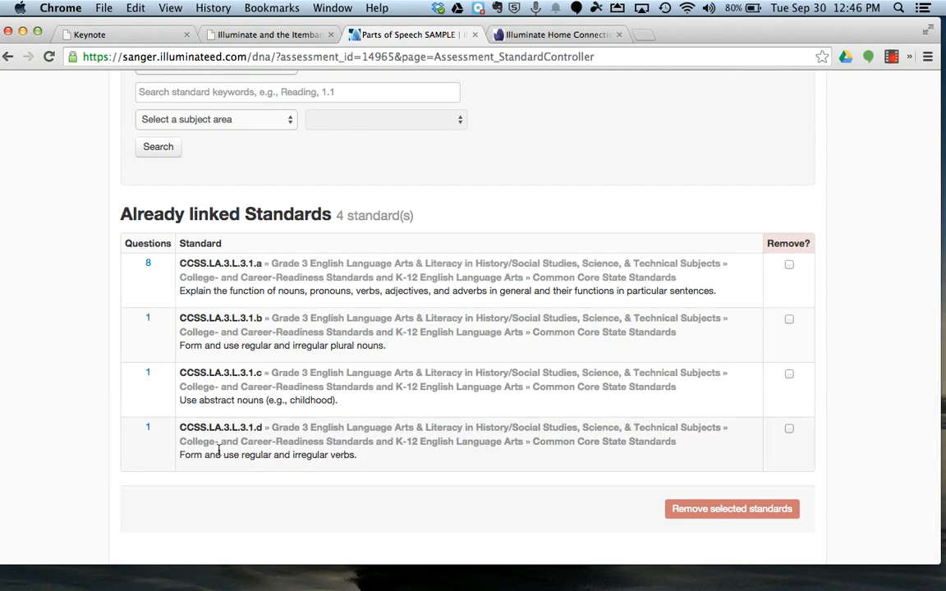
scroll(220, 442, up, 5)
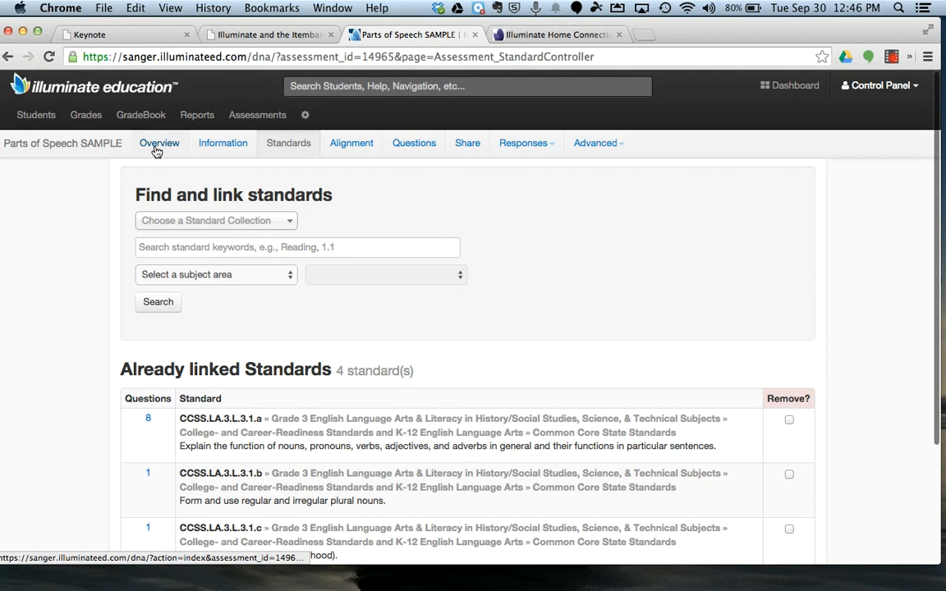
click(155, 145)
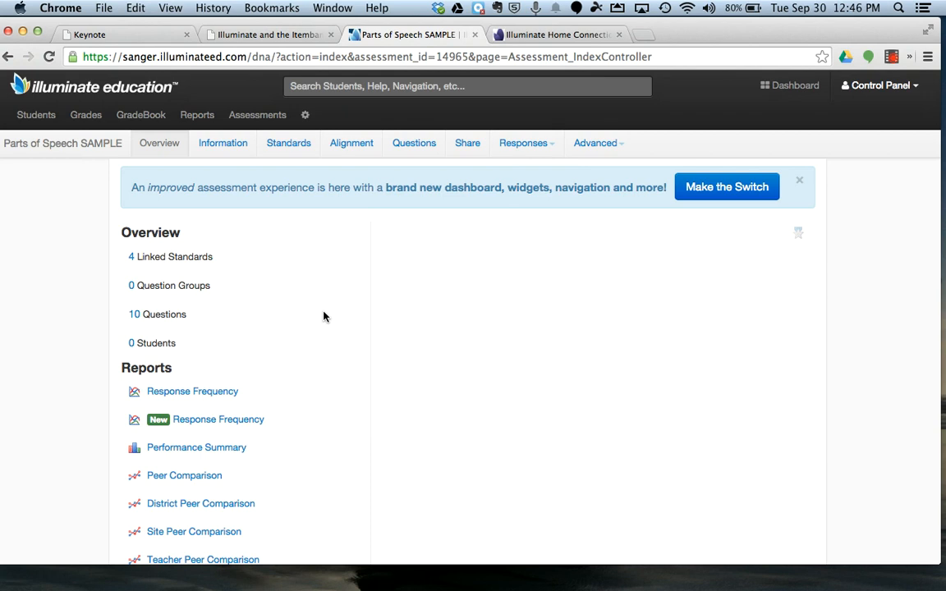
Step: Download the assessment's Itembank test booklet as a PDF and open the file
scroll(304, 310, down, 10)
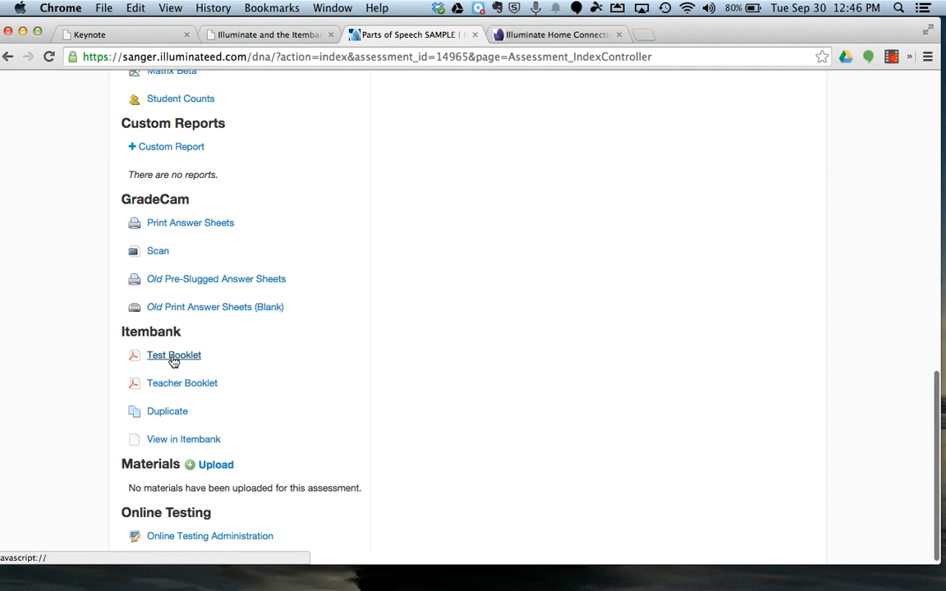
click(174, 357)
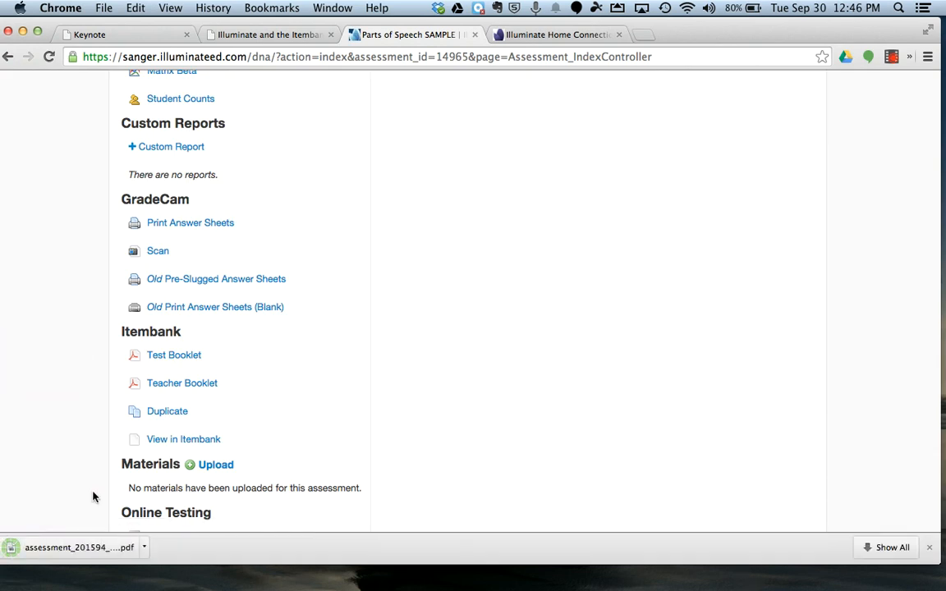
double_click(82, 548)
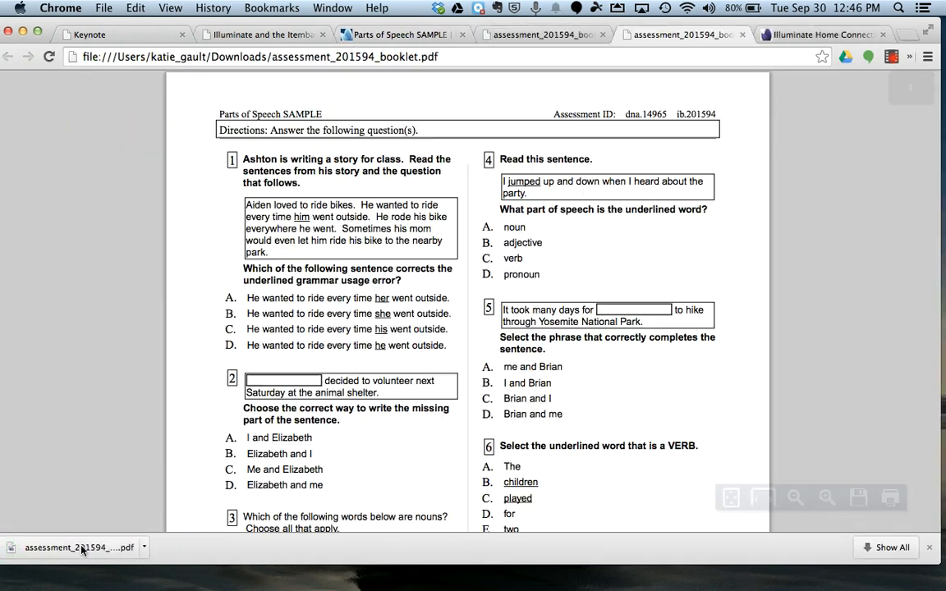
Step: Examine the booklet's question layout and numbering, highlighting "Choose all that apply." in question 3
scroll(399, 156, down, 10)
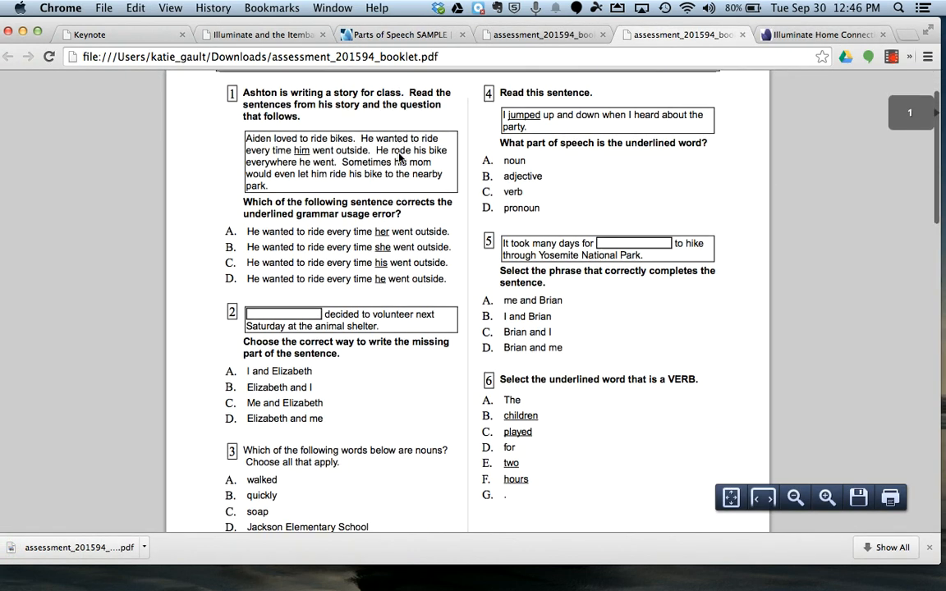
scroll(399, 157, down, 16)
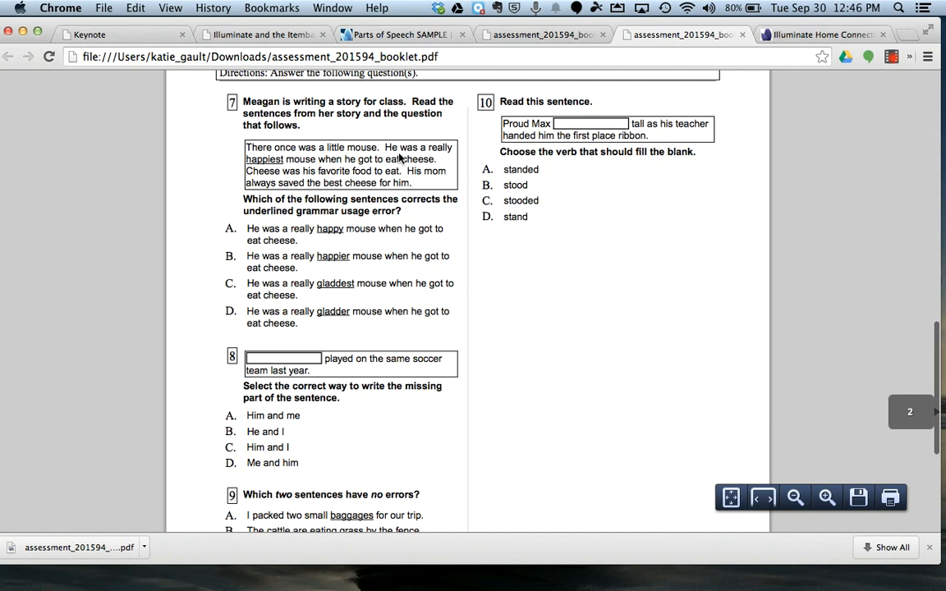
scroll(399, 158, up, 15)
scroll(399, 159, up, 8)
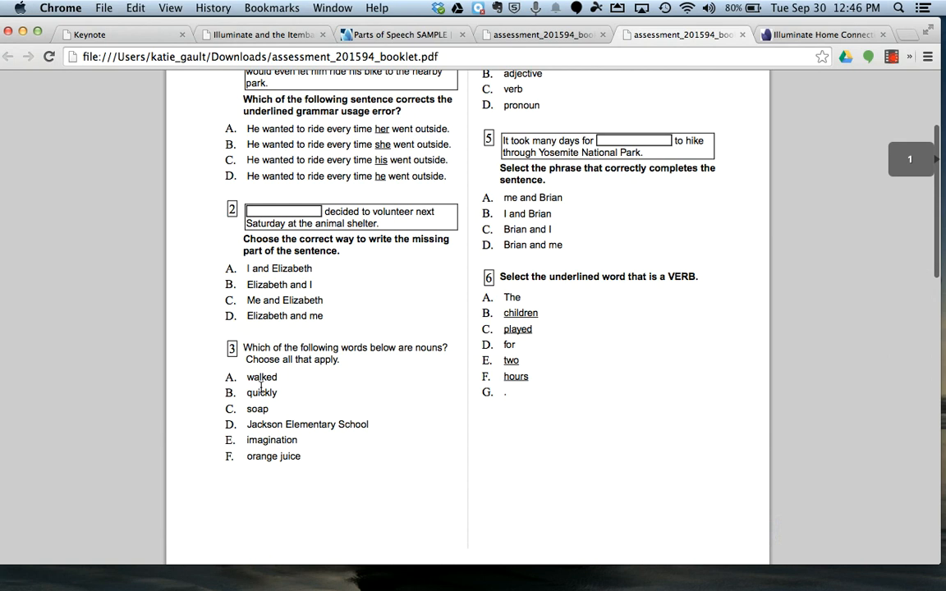
scroll(261, 386, up, 3)
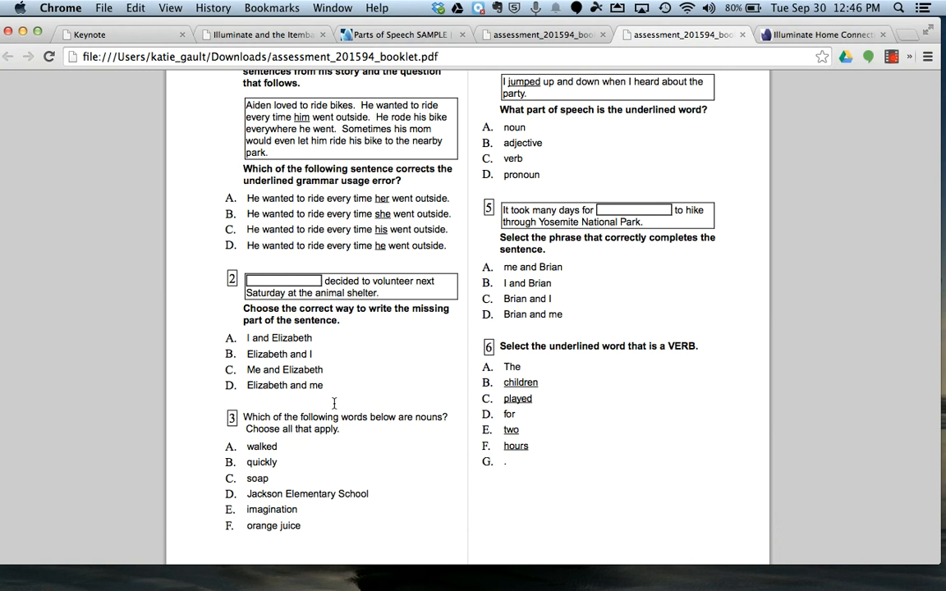
scroll(335, 408, down, 2)
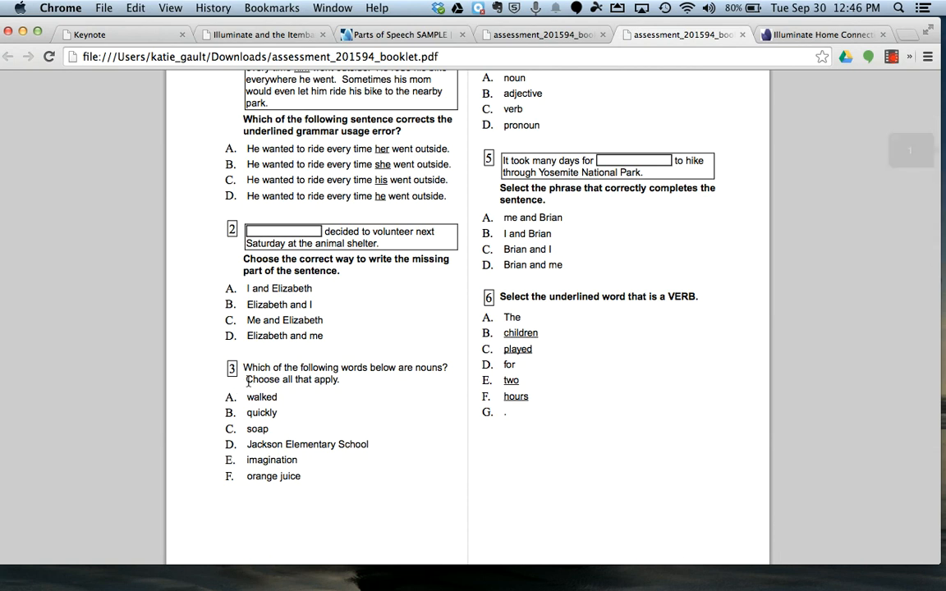
drag(246, 380, 391, 381)
scroll(394, 396, up, 1)
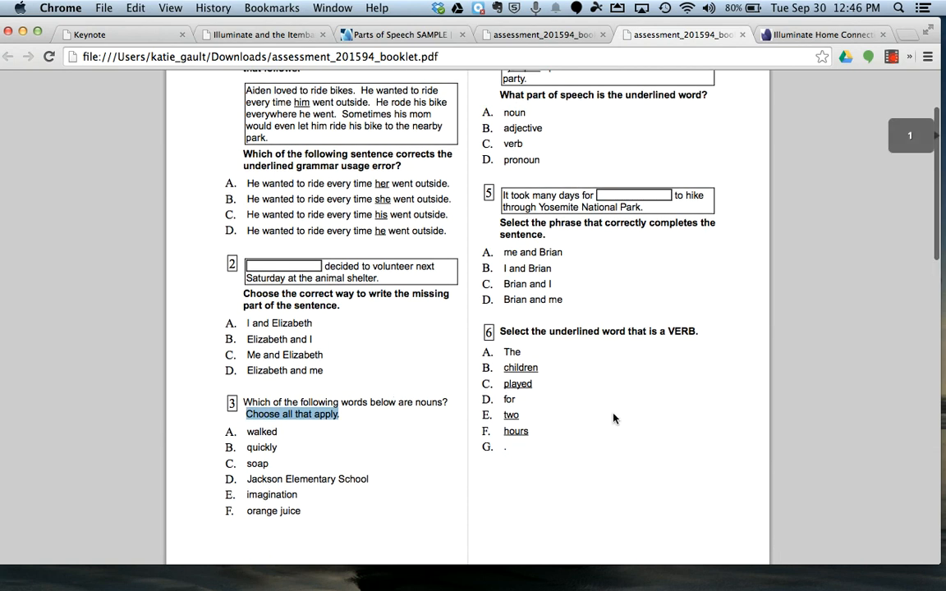
scroll(511, 448, up, 1)
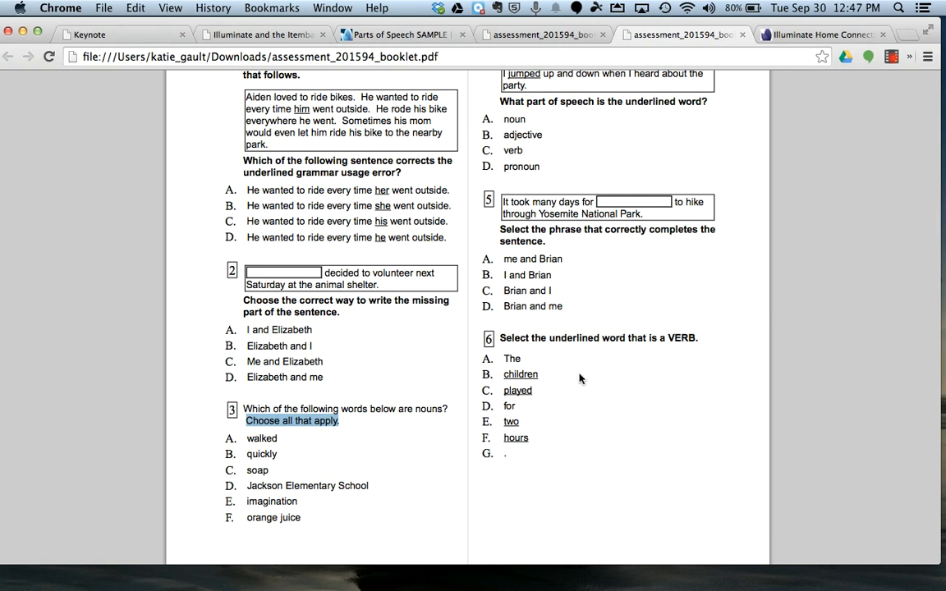
scroll(506, 476, up, 3)
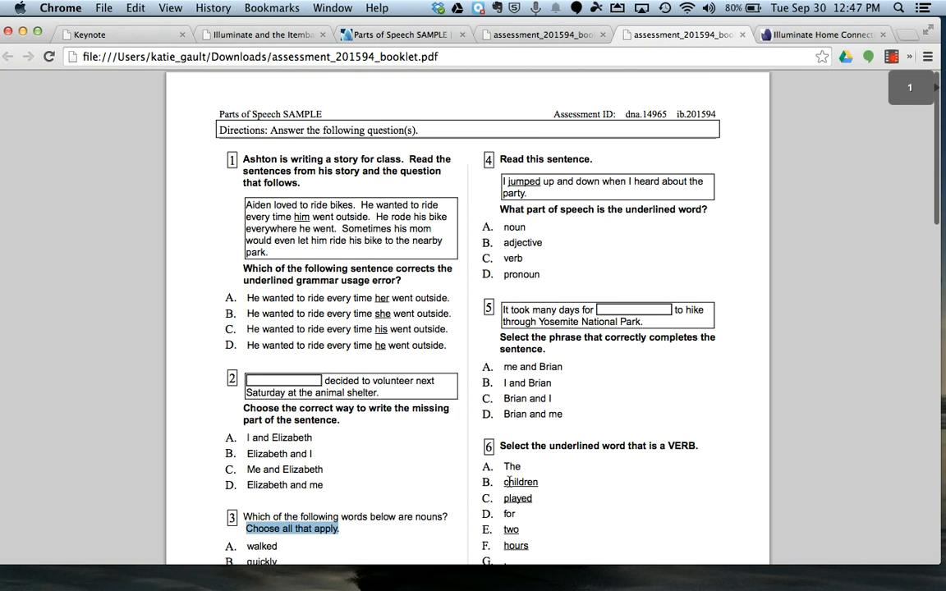
scroll(589, 266, down, 5)
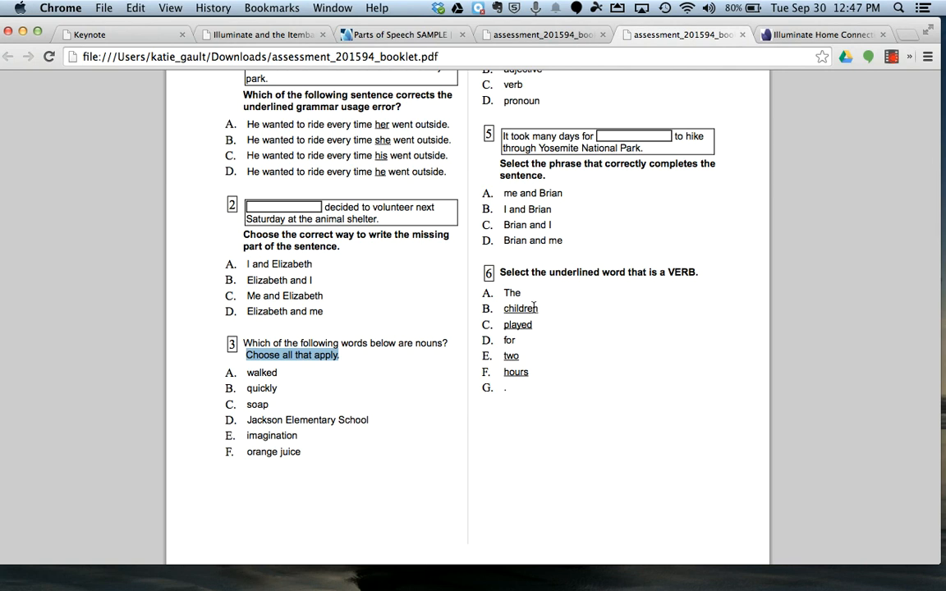
Step: Return to the assessment's overview in Illuminate and examine its report, GradeCam, Itembank and online testing options
click(413, 37)
scroll(356, 248, up, 10)
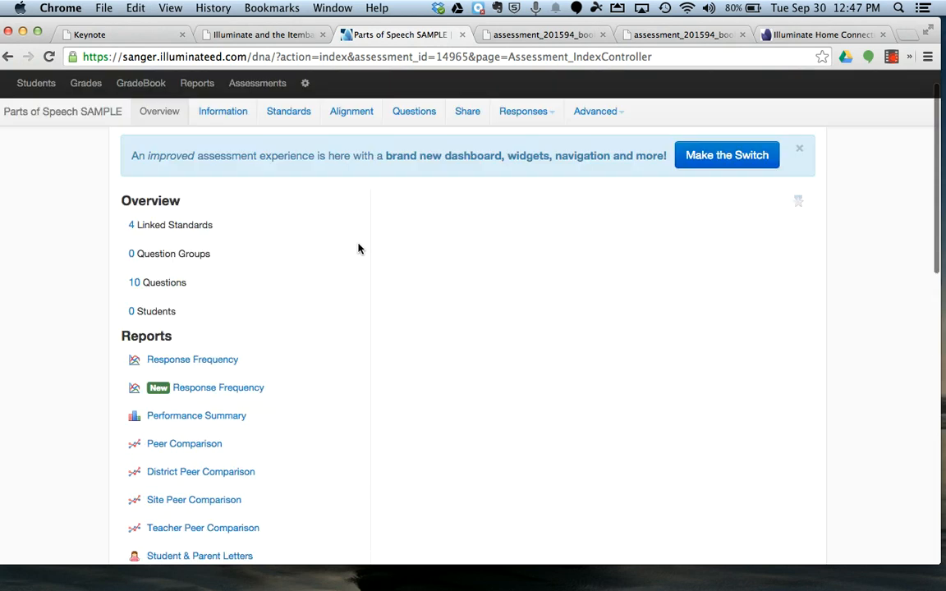
scroll(359, 294, down, 3)
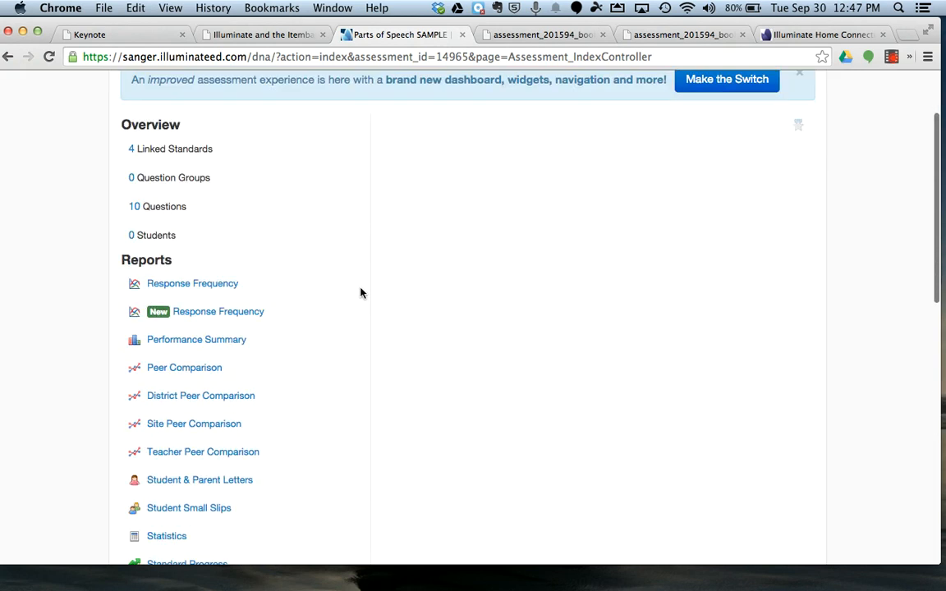
scroll(680, 157, down, 15)
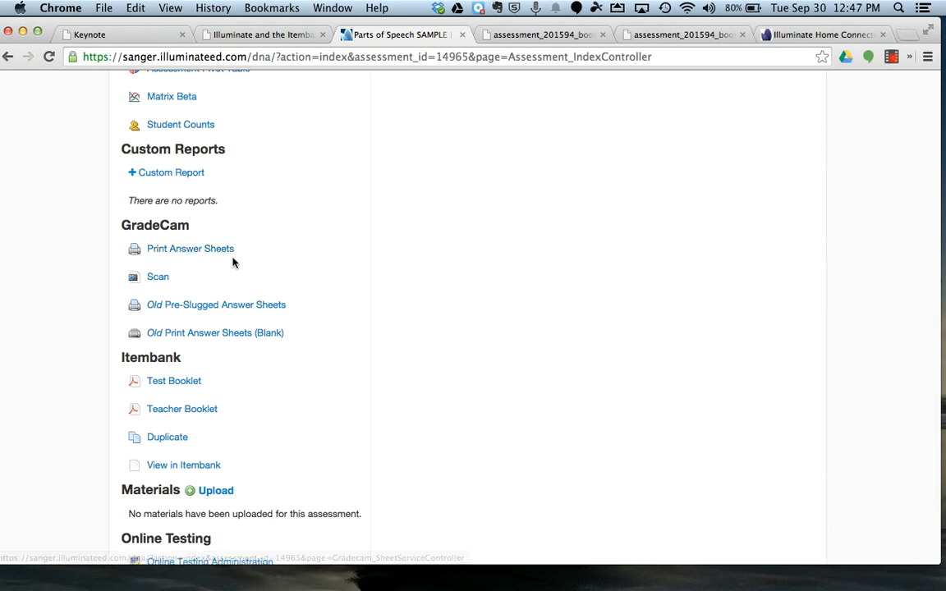
scroll(238, 262, down, 2)
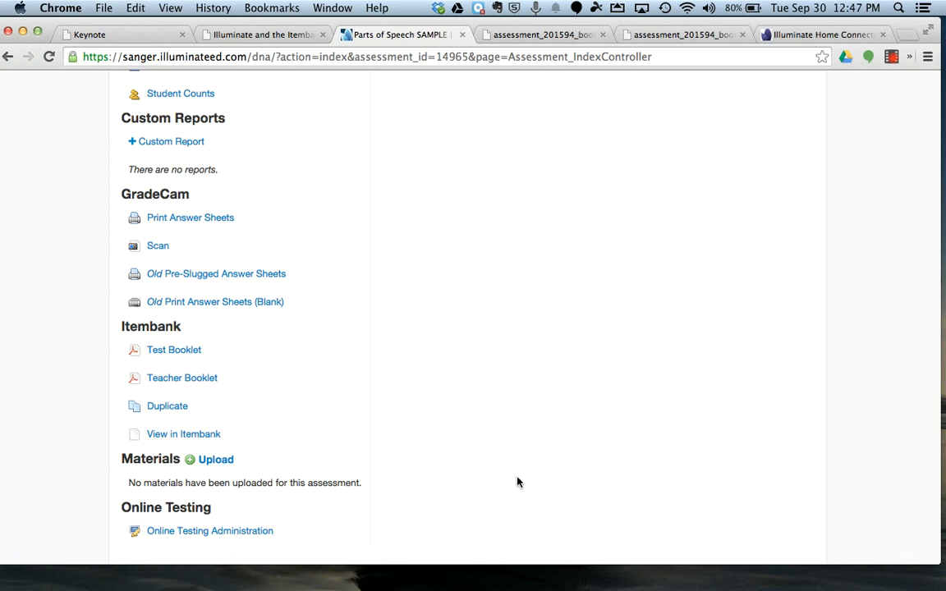
scroll(517, 482, up, 10)
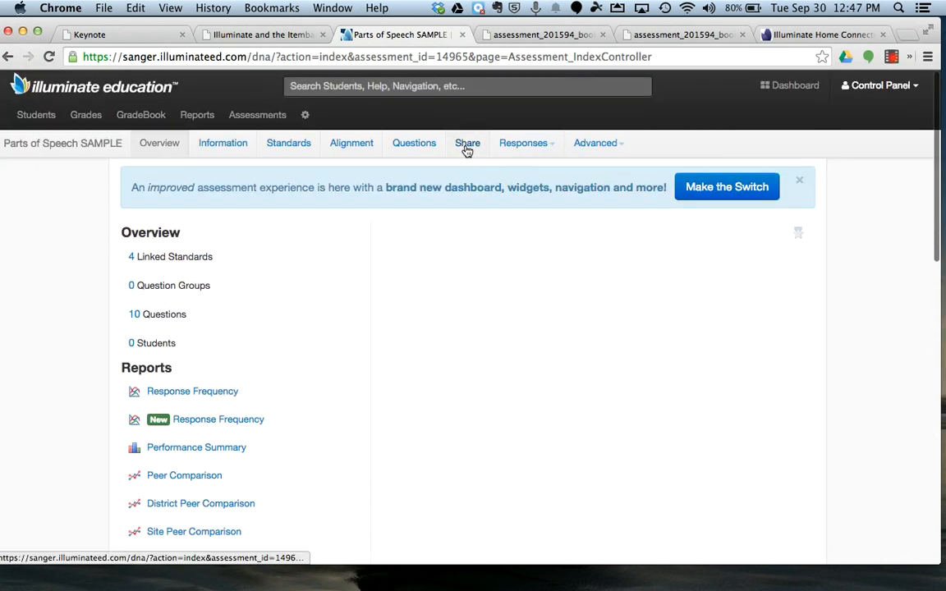
Step: Open the assessment's sharing settings and choose Site & Grade Level sharing for Jackson Elementary, grade 3
click(467, 144)
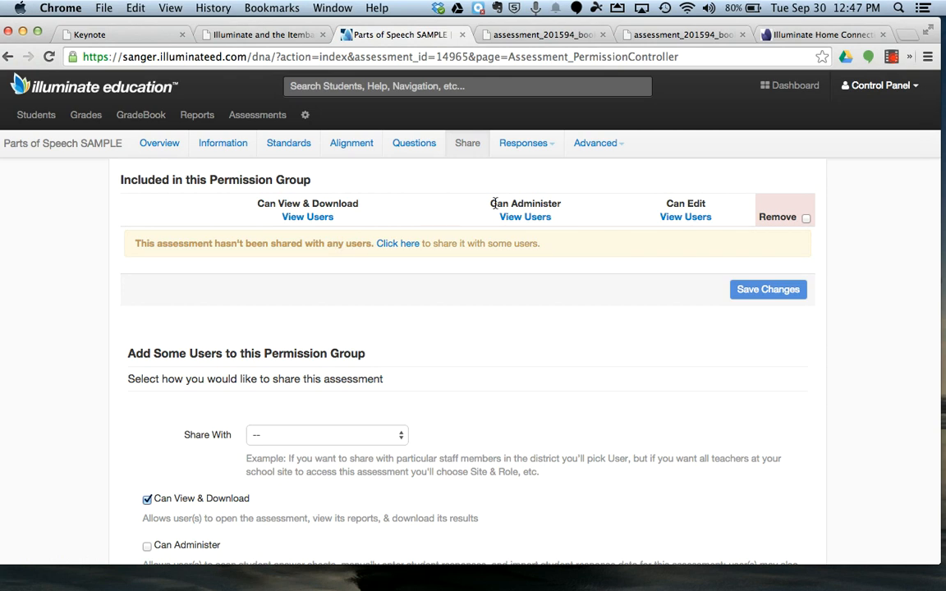
scroll(405, 219, down, 5)
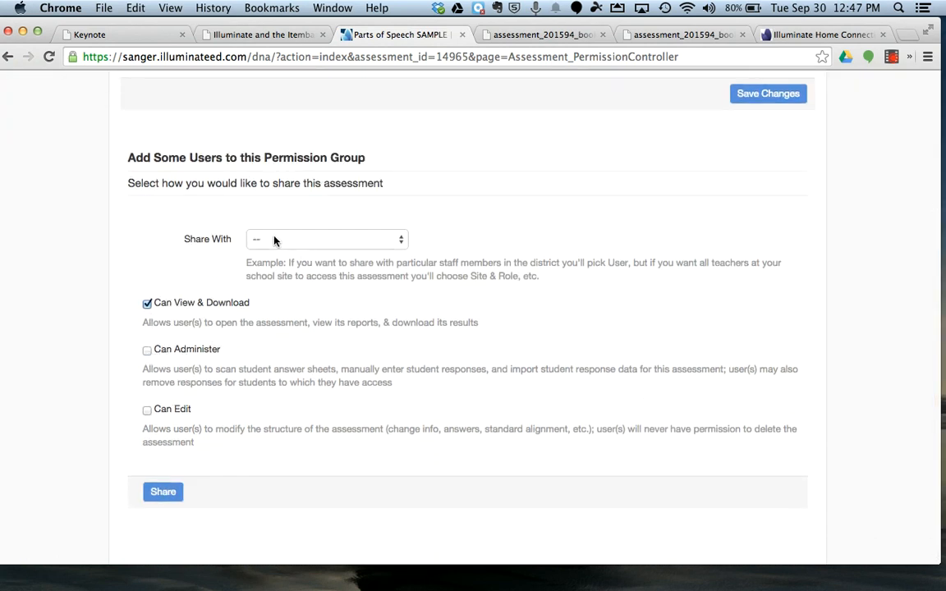
scroll(303, 247, up, 1)
click(302, 247)
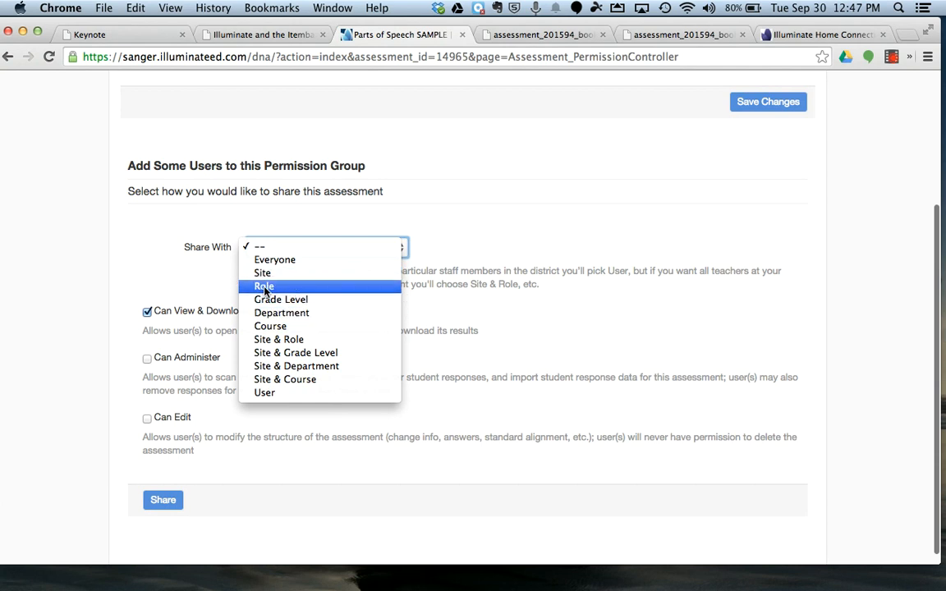
click(259, 359)
click(284, 366)
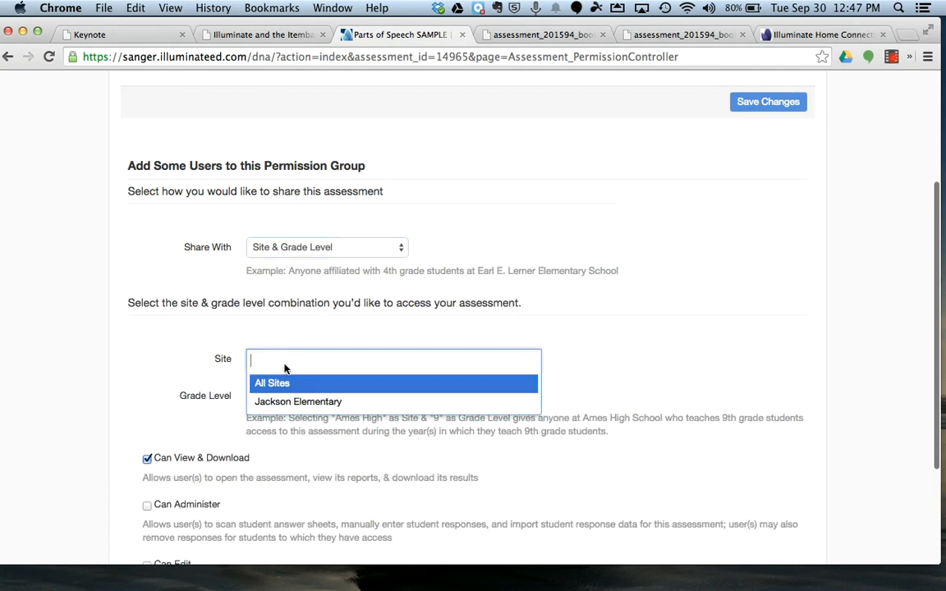
click(295, 401)
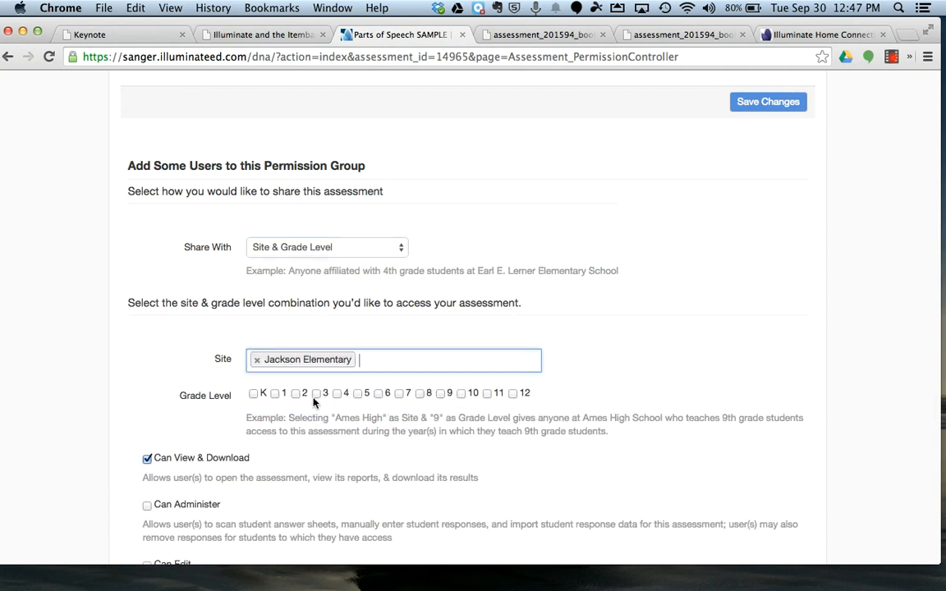
click(316, 396)
Step: Grant the selected group the Can Administer permission and share the assessment with them
scroll(287, 329, down, 3)
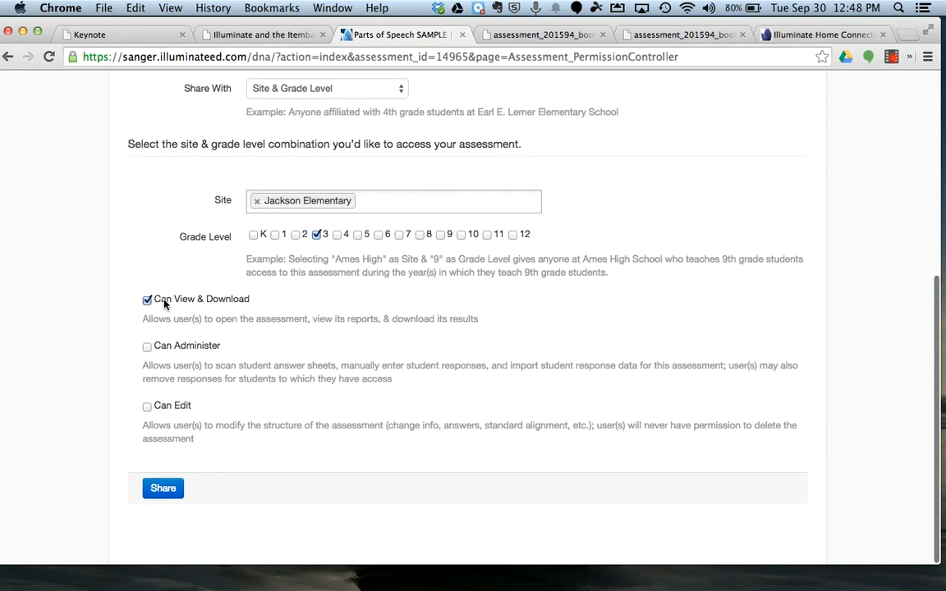
scroll(143, 353, up, 1)
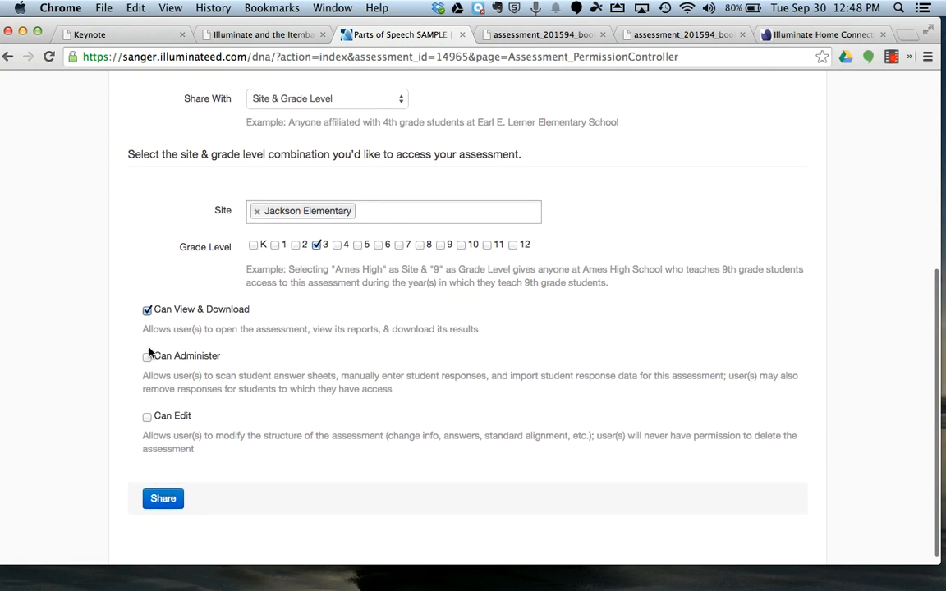
click(149, 361)
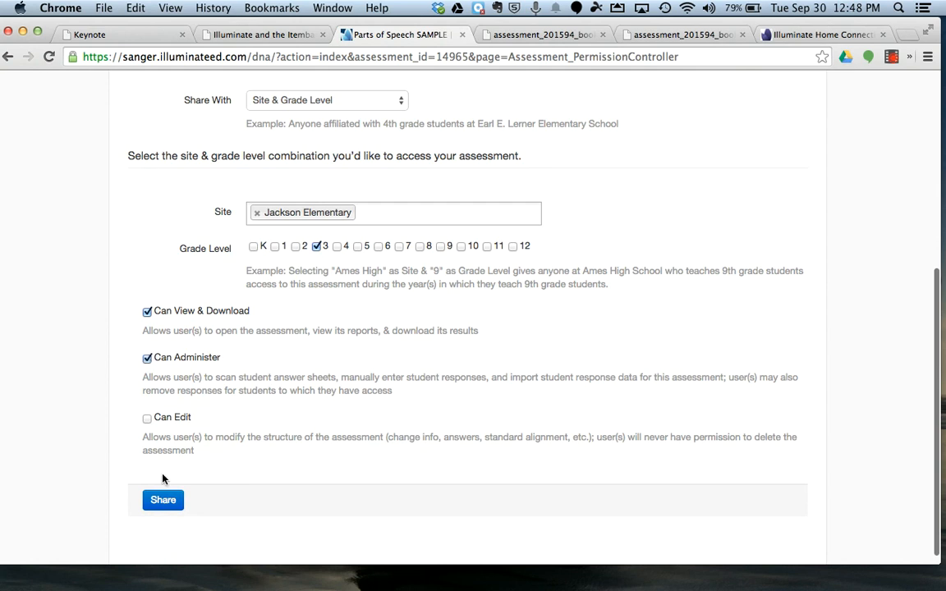
click(162, 500)
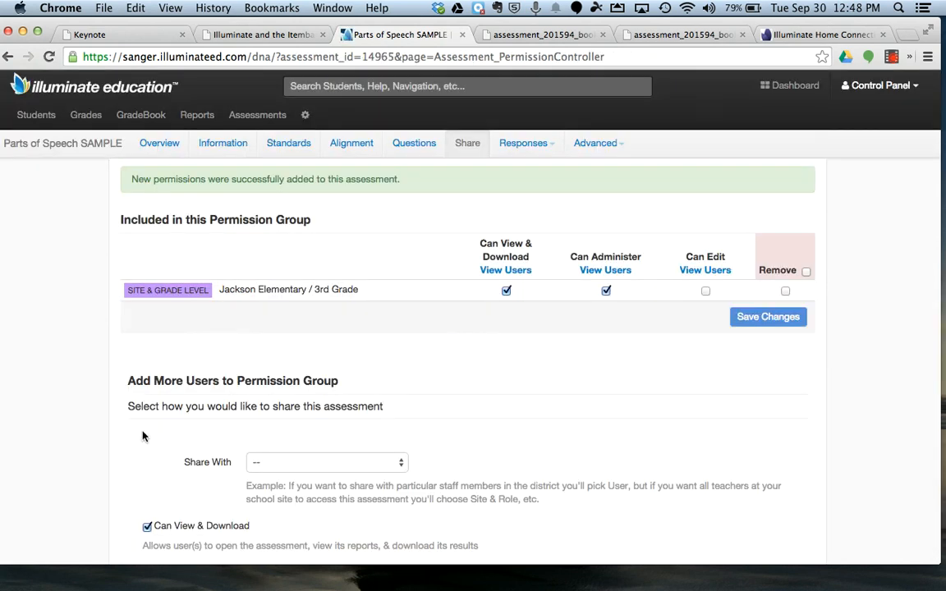
scroll(422, 333, down, 2)
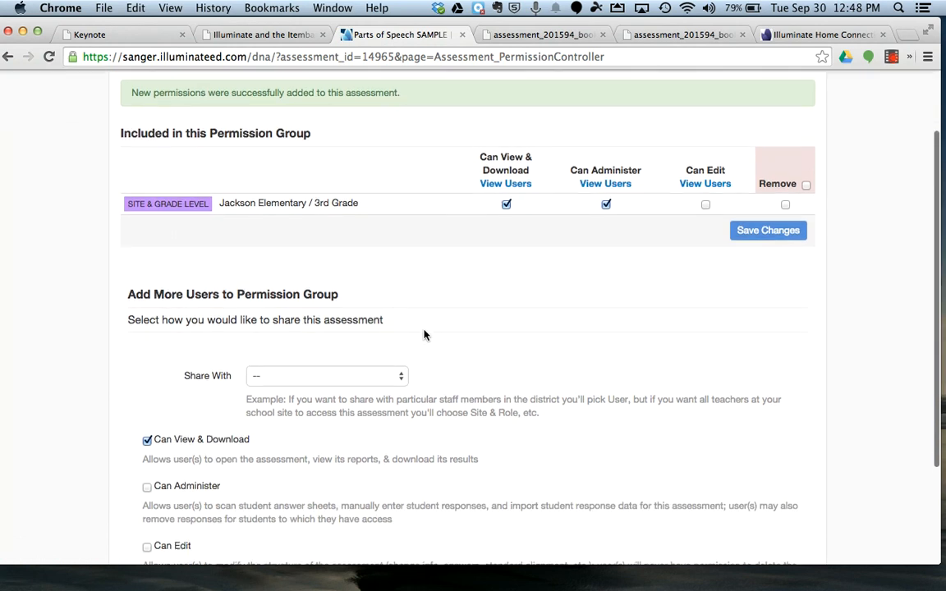
scroll(422, 333, up, 2)
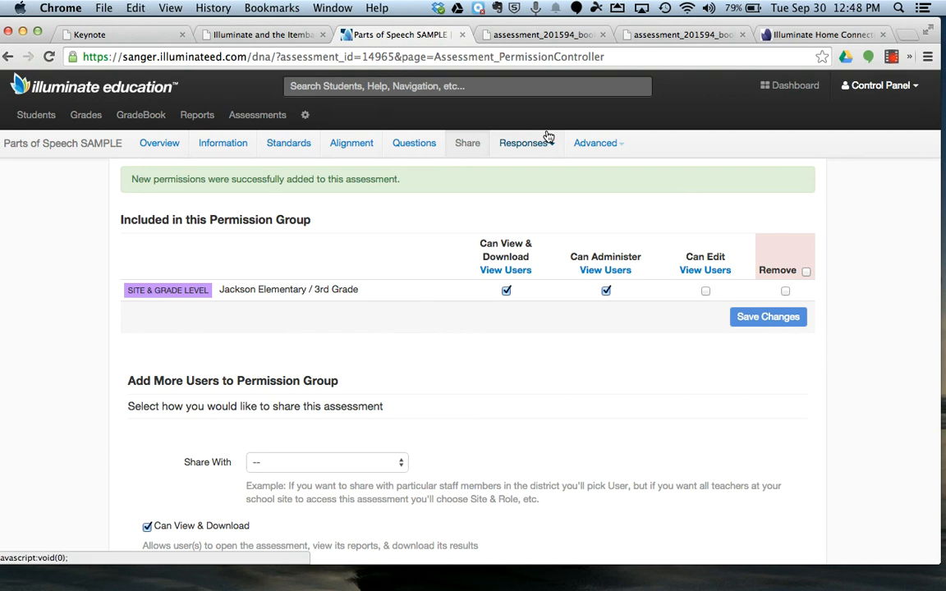
Step: Switch to the "Illuminate and the Itembank" PDF and review its outline of assessment creation and online administration
click(287, 37)
scroll(485, 225, up, 2)
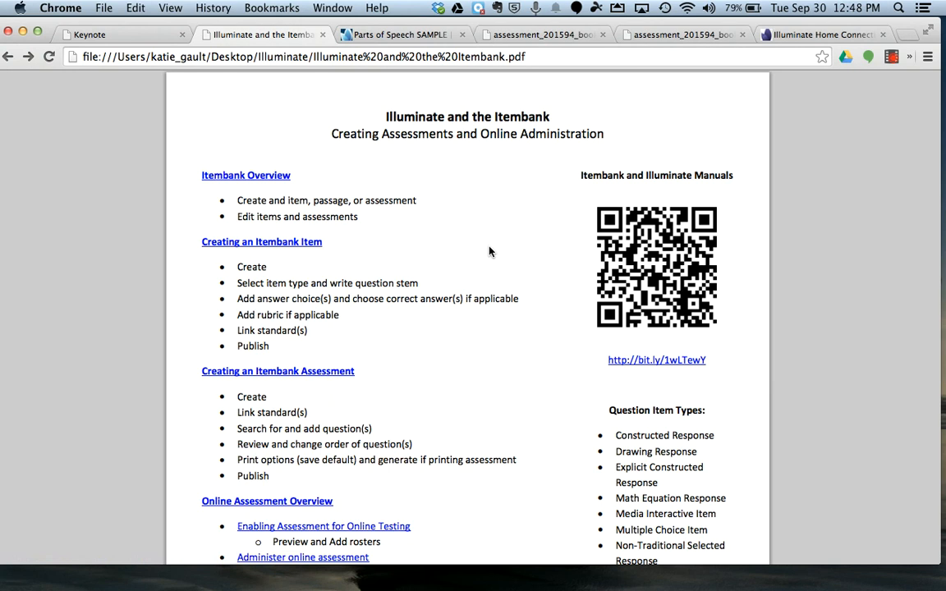
scroll(489, 252, down, 3)
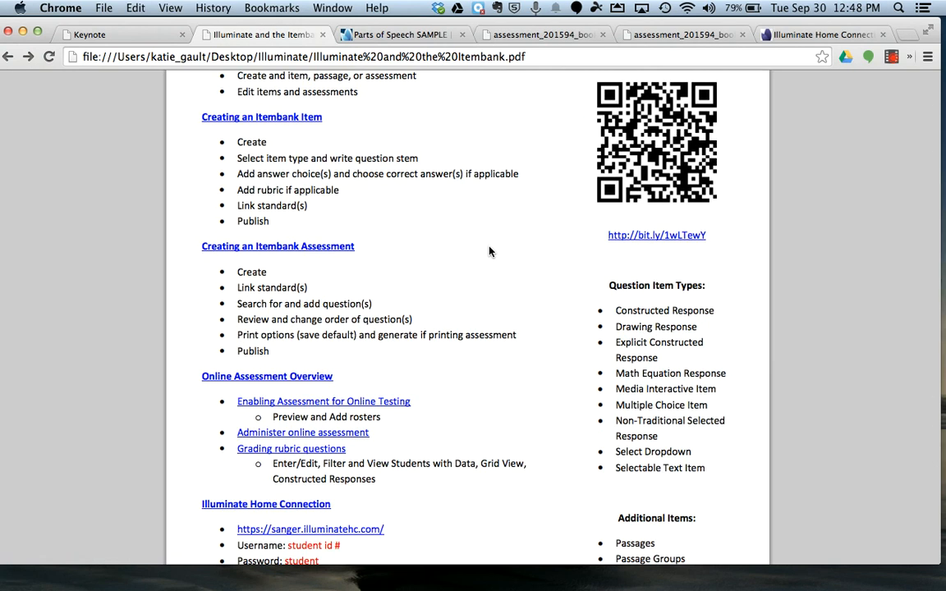
scroll(489, 251, down, 3)
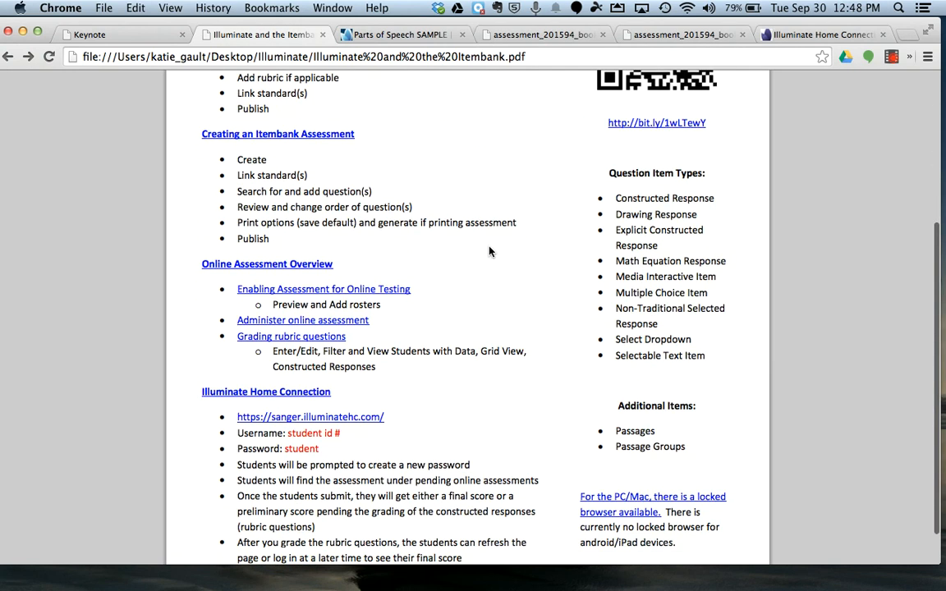
scroll(489, 251, up, 3)
scroll(490, 251, up, 3)
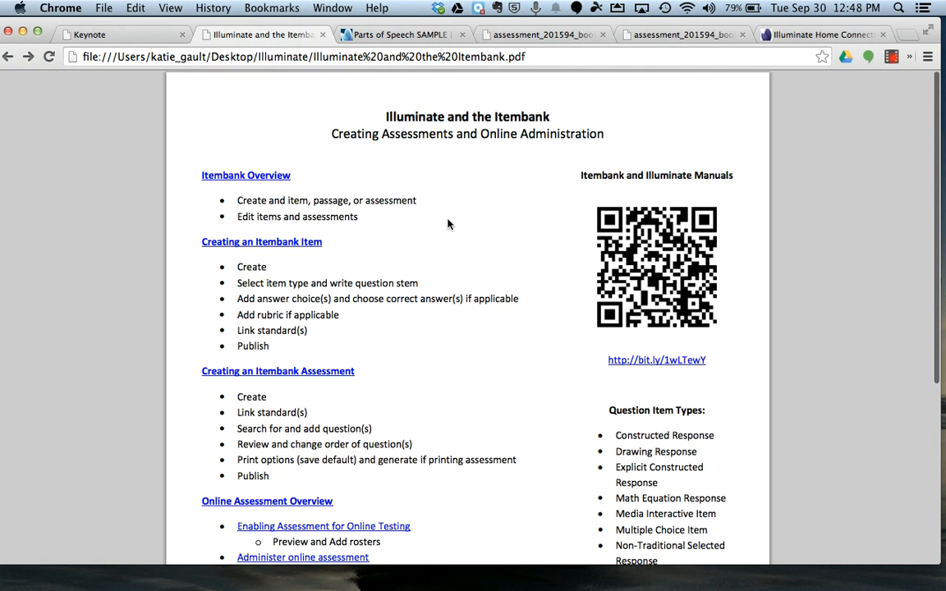